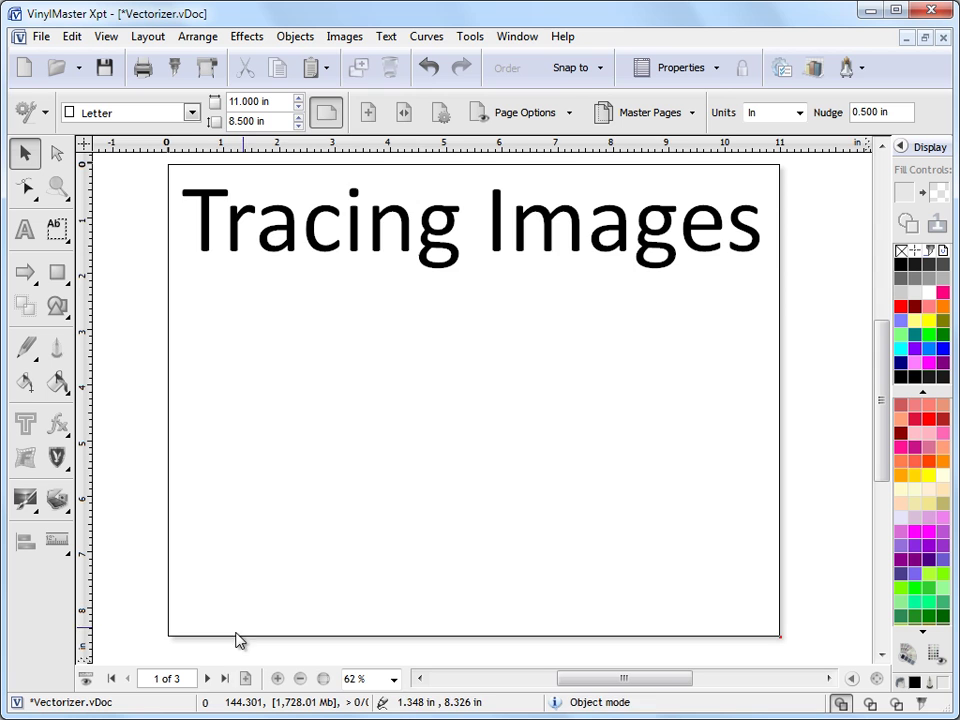
# Move to page 2 of 3, the blank 24 × 24 in Sign Blank - SB02I page
pyautogui.click(207, 678)
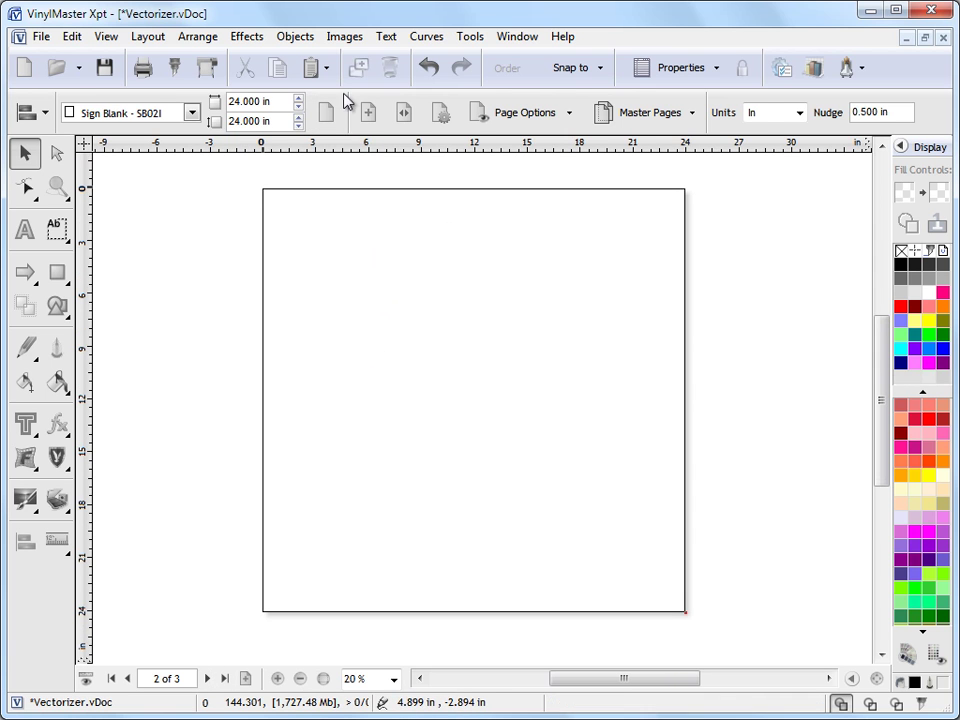
# Insert Imperial Coffee.JPG from the sample images via Images > Insert Image
pyautogui.click(343, 37)
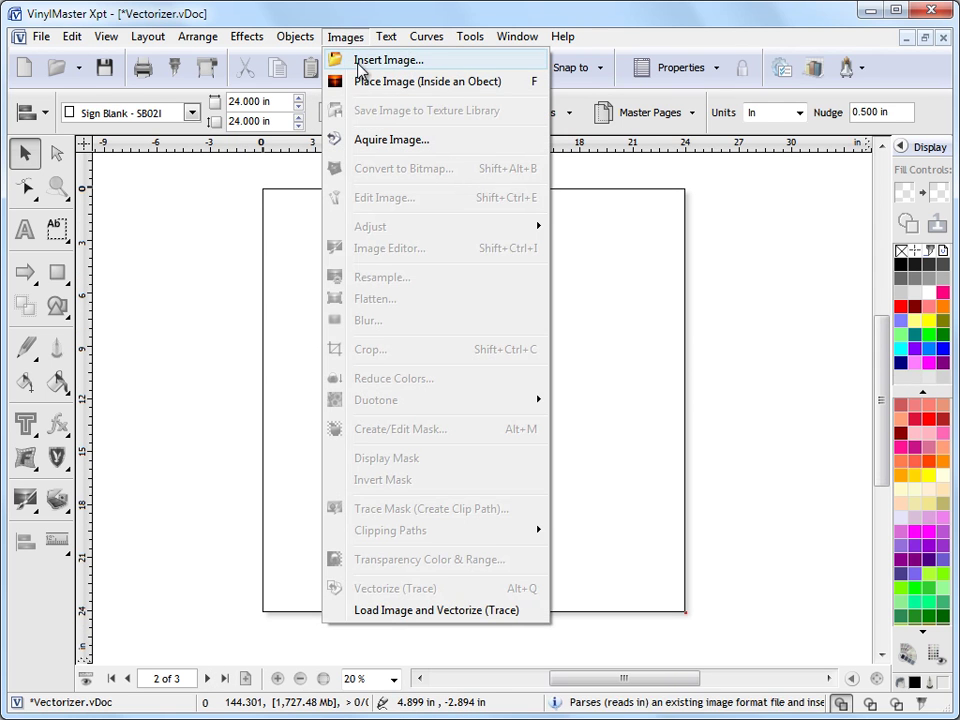
pyautogui.click(388, 62)
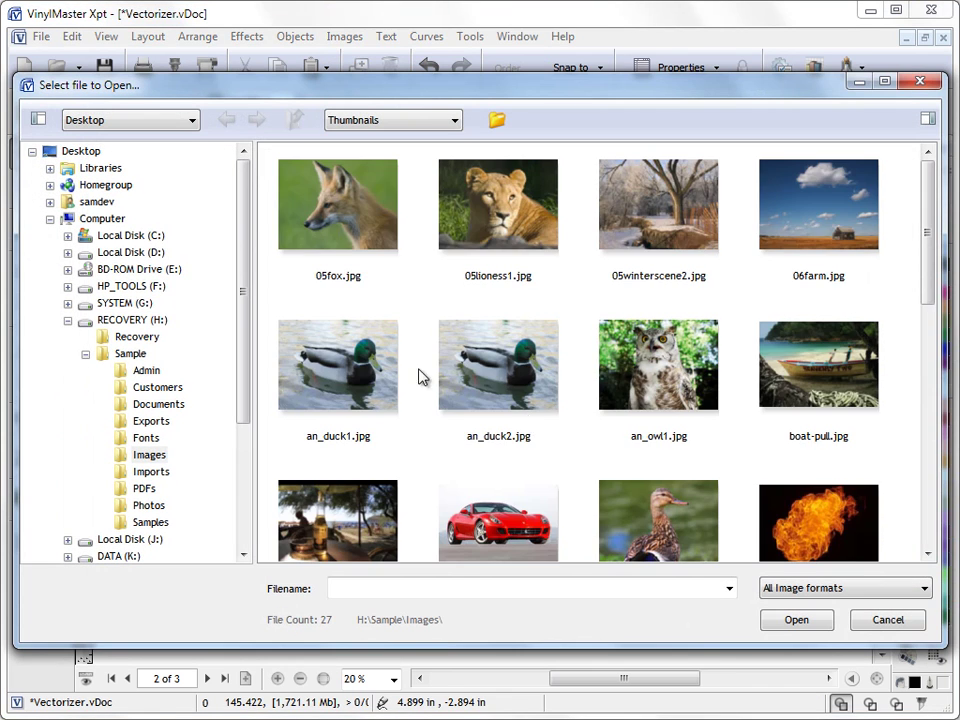
pyautogui.scroll(-5, 594, 305)
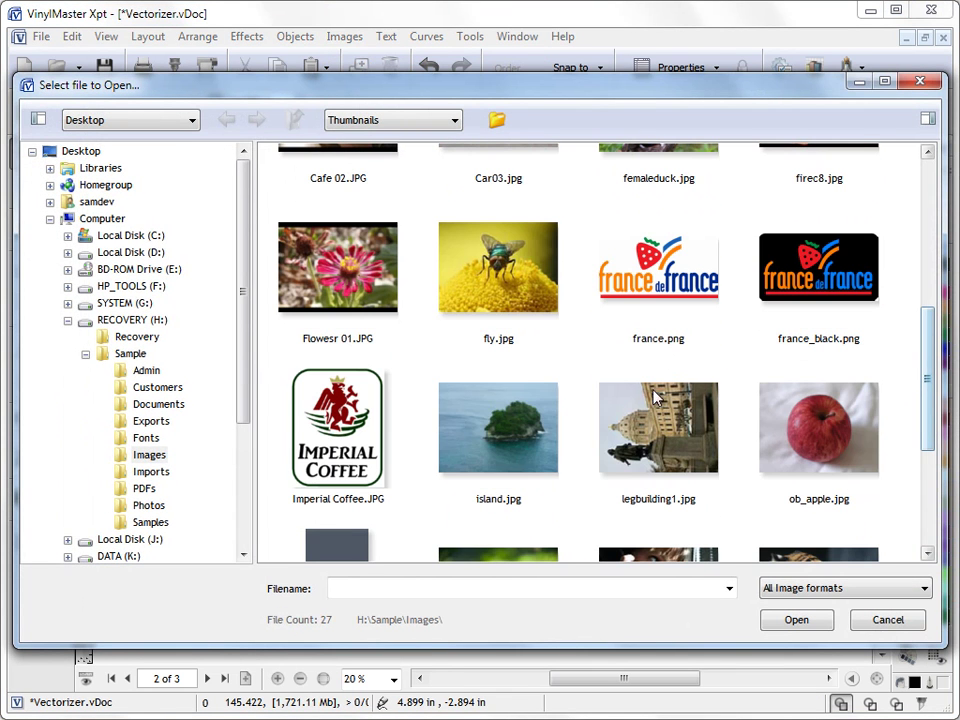
pyautogui.click(370, 415)
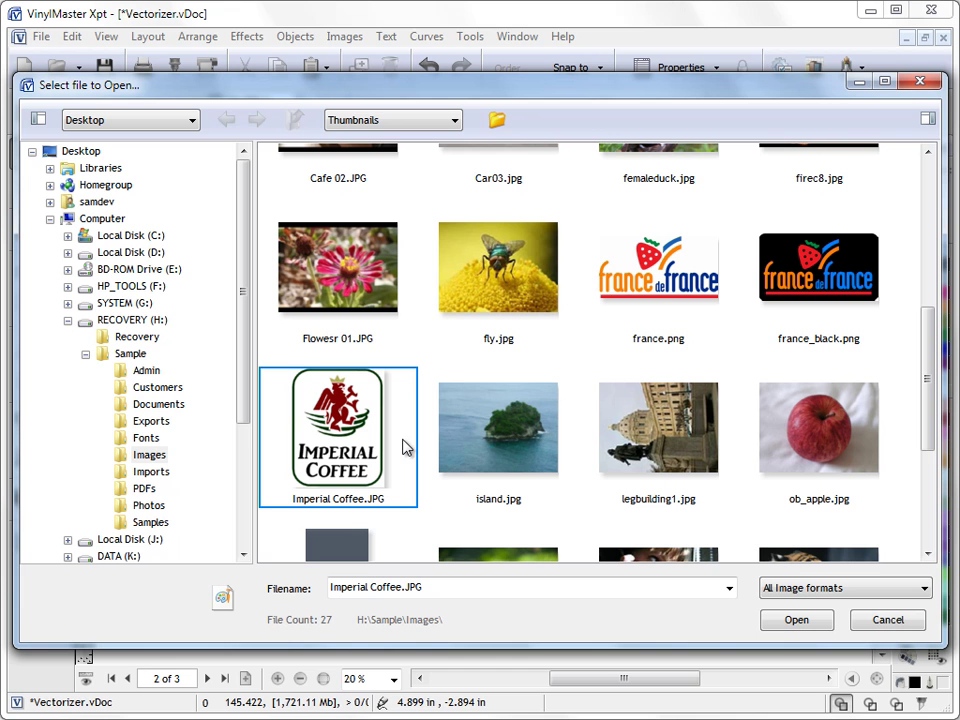
pyautogui.click(796, 620)
# Drag the Imperial Coffee logo across the page, nudging it to about x 3.676, y 1.255 in
pyautogui.moveTo(333, 200); pyautogui.dragTo(754, 583)
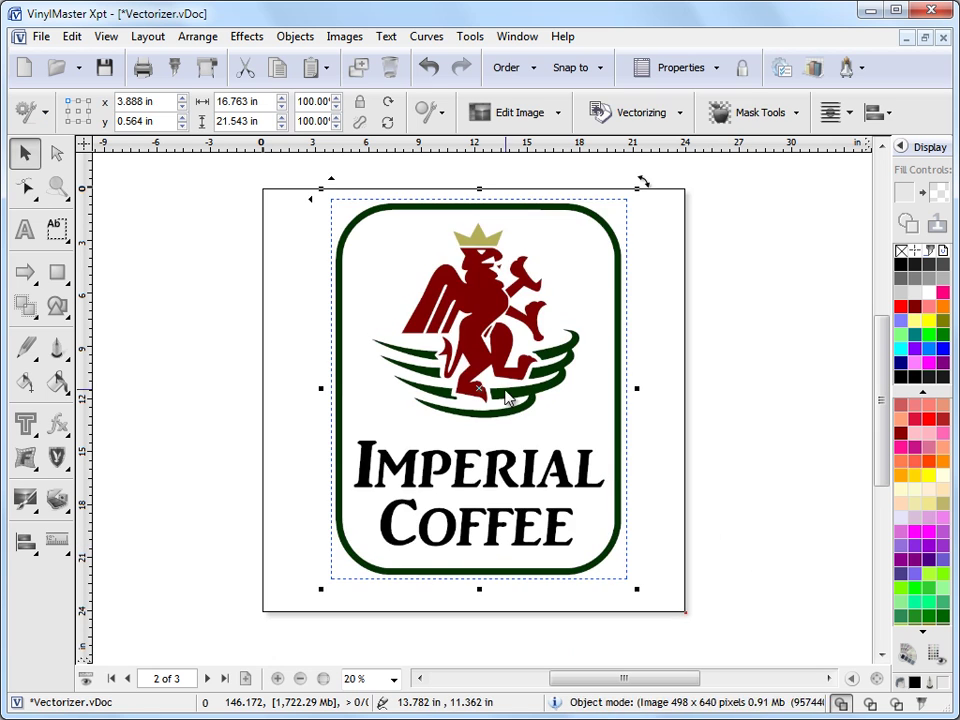
pyautogui.moveTo(481, 392); pyautogui.dragTo(478, 404)
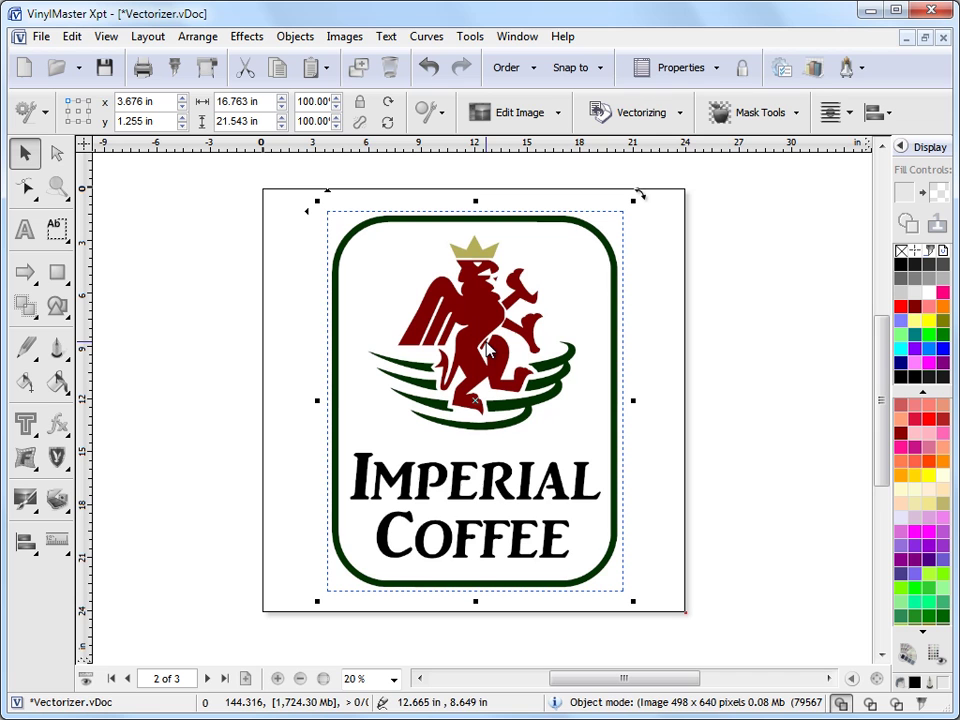
pyautogui.click(645, 117)
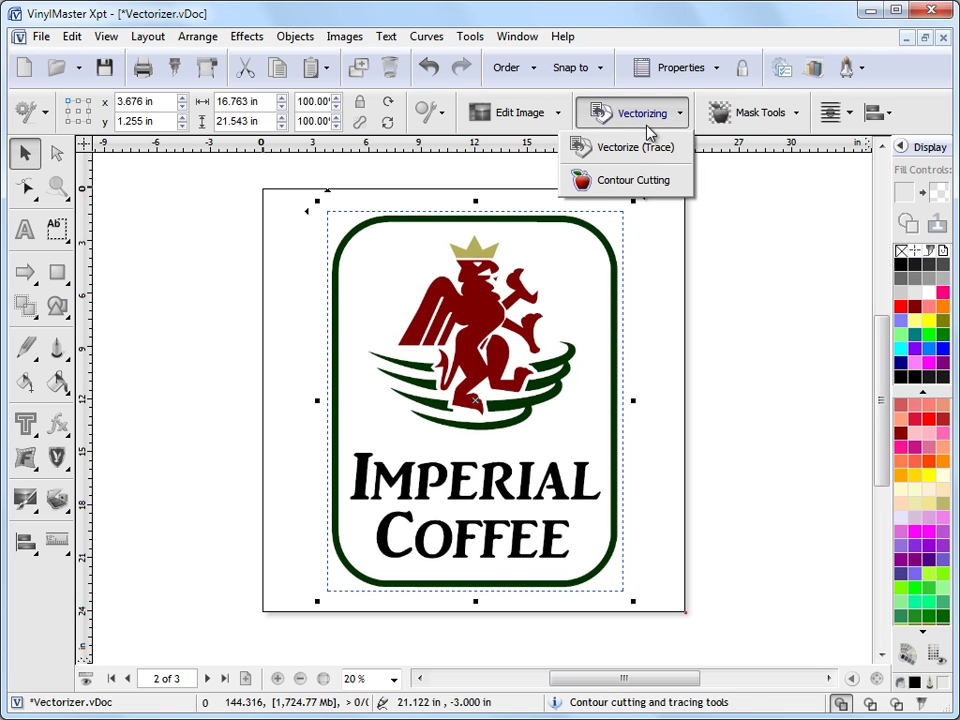
pyautogui.click(73, 505)
pyautogui.click(73, 505)
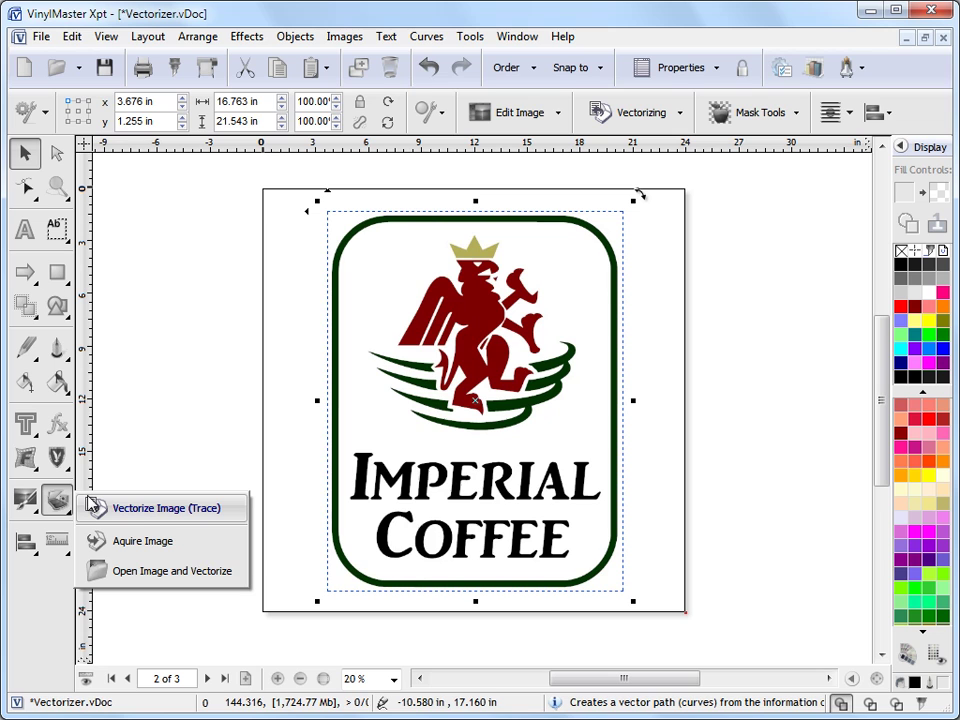
# Launch Vectorize Image (Trace) on the logo and reposition the Vectorizer window
pyautogui.click(150, 509)
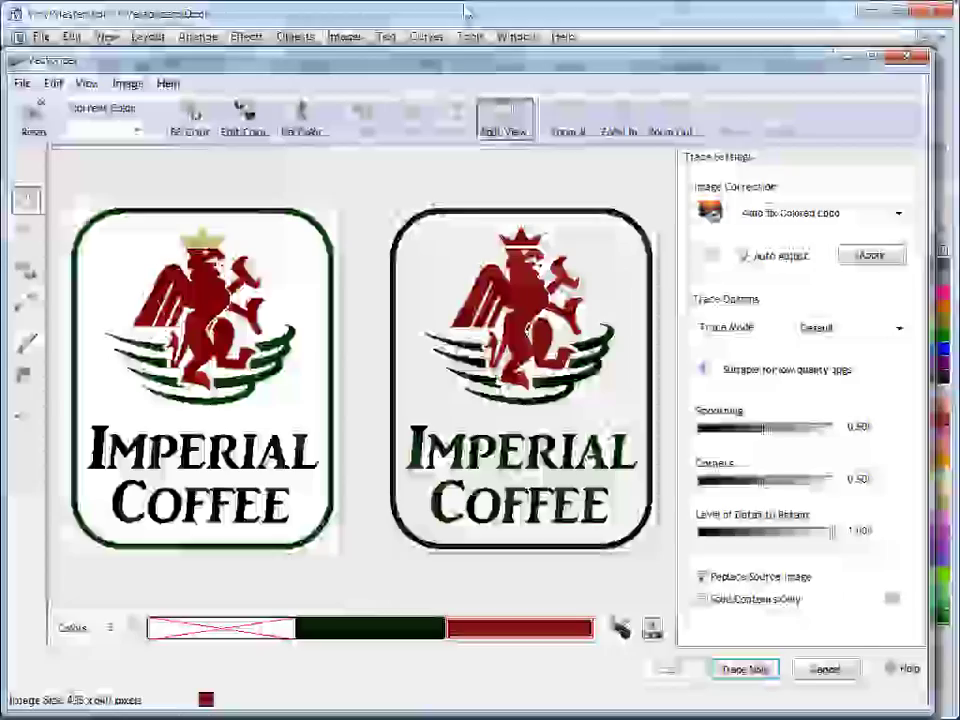
pyautogui.moveTo(467, 60); pyautogui.dragTo(482, 44)
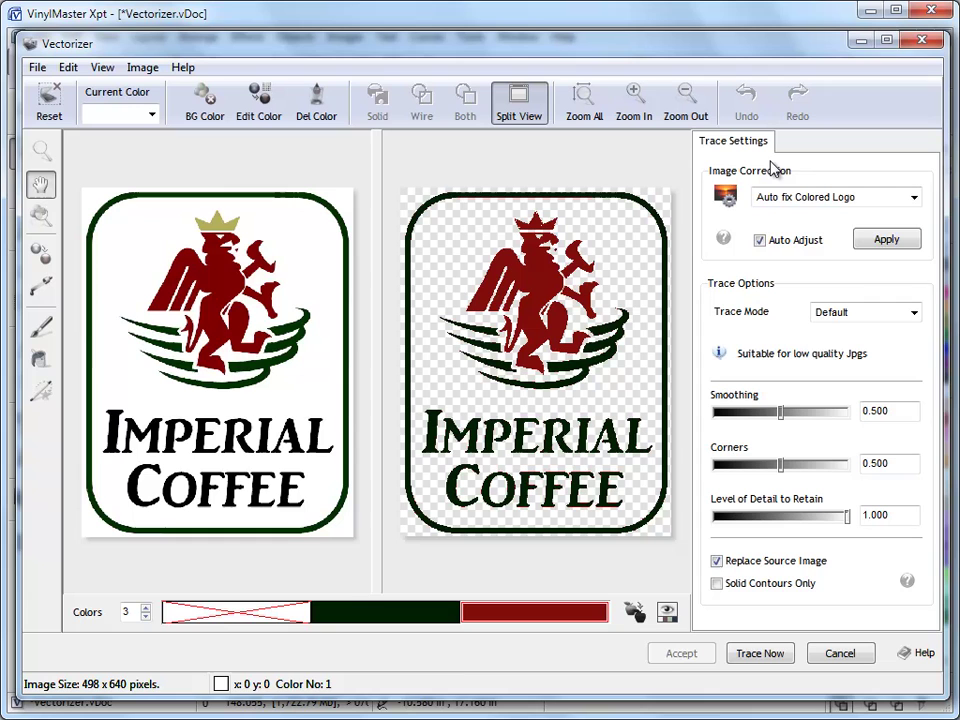
pyautogui.click(832, 204)
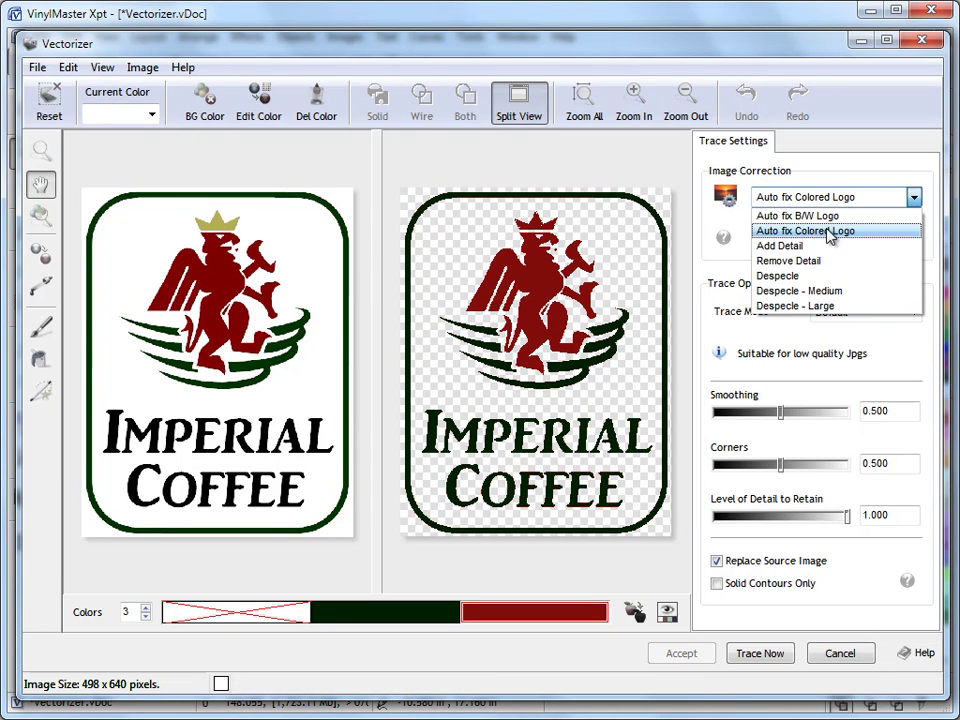
pyautogui.click(813, 232)
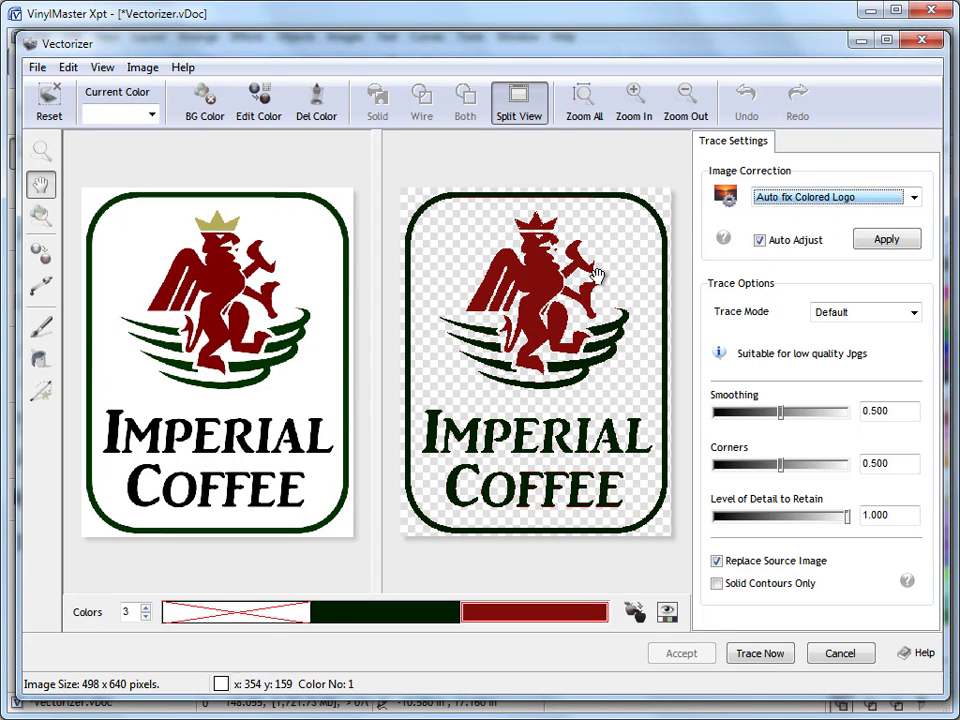
pyautogui.click(848, 202)
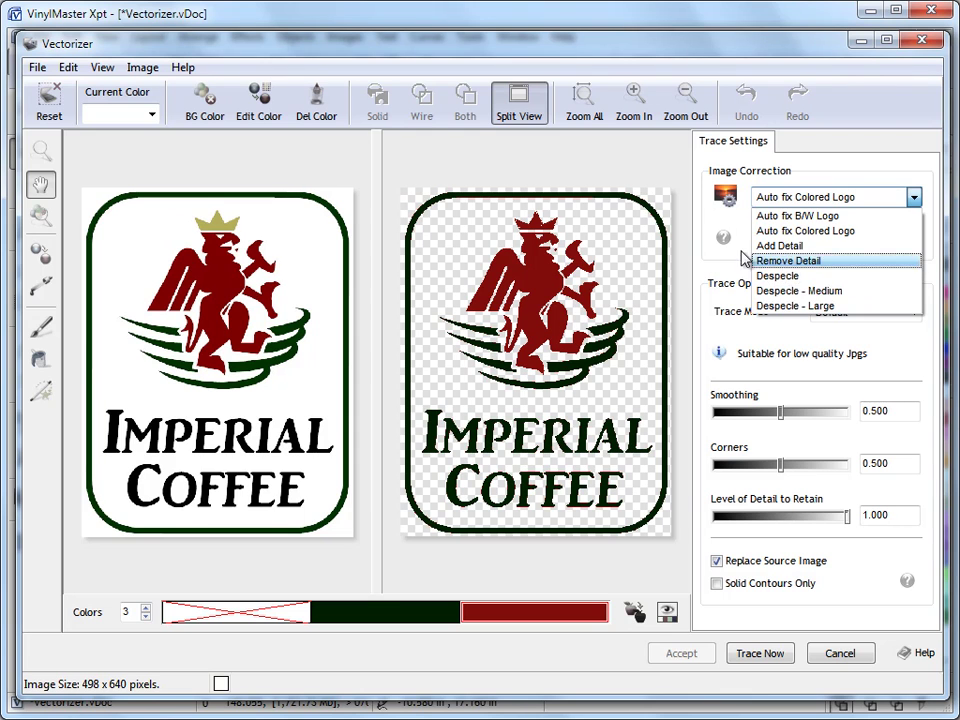
pyautogui.click(885, 252)
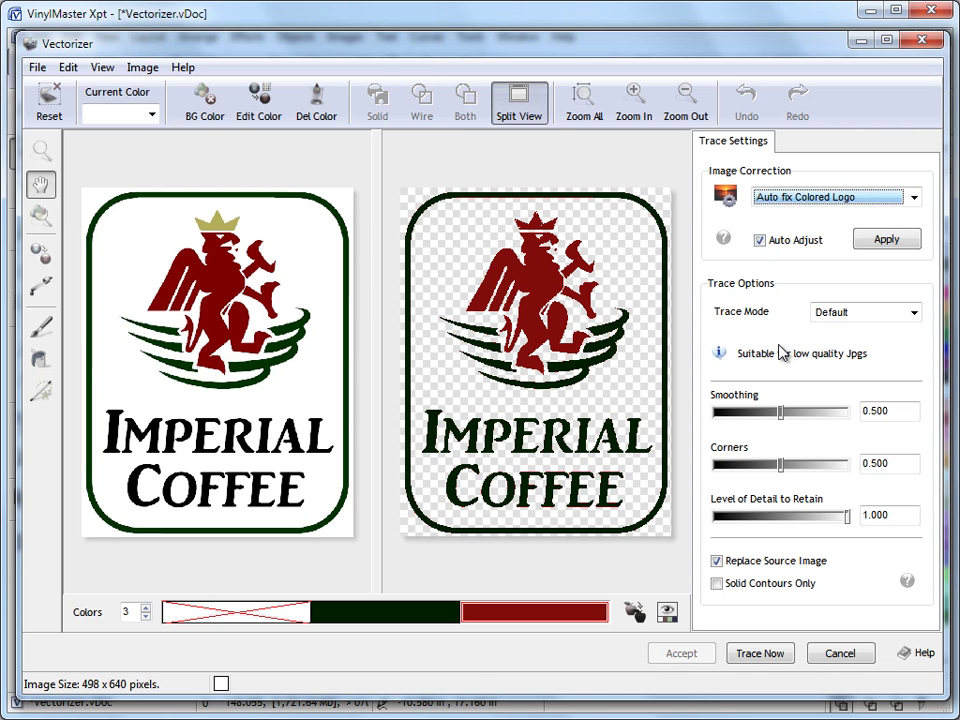
# Set Trace Mode to Logo after trying Text, giving smoothing 0.250 and corners 0.650
pyautogui.click(857, 312)
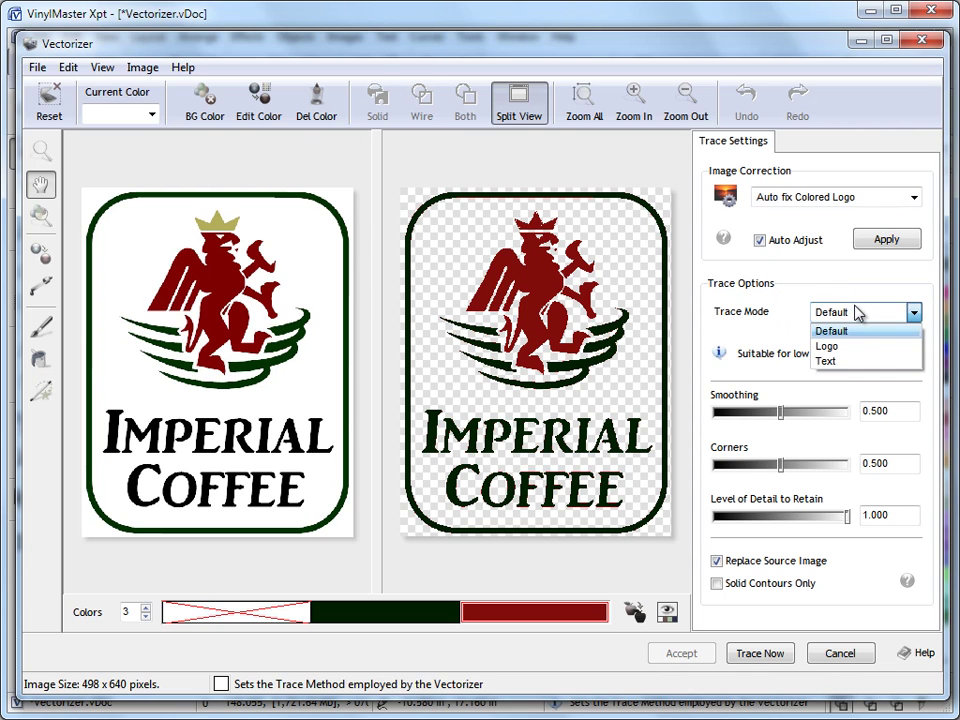
pyautogui.click(835, 331)
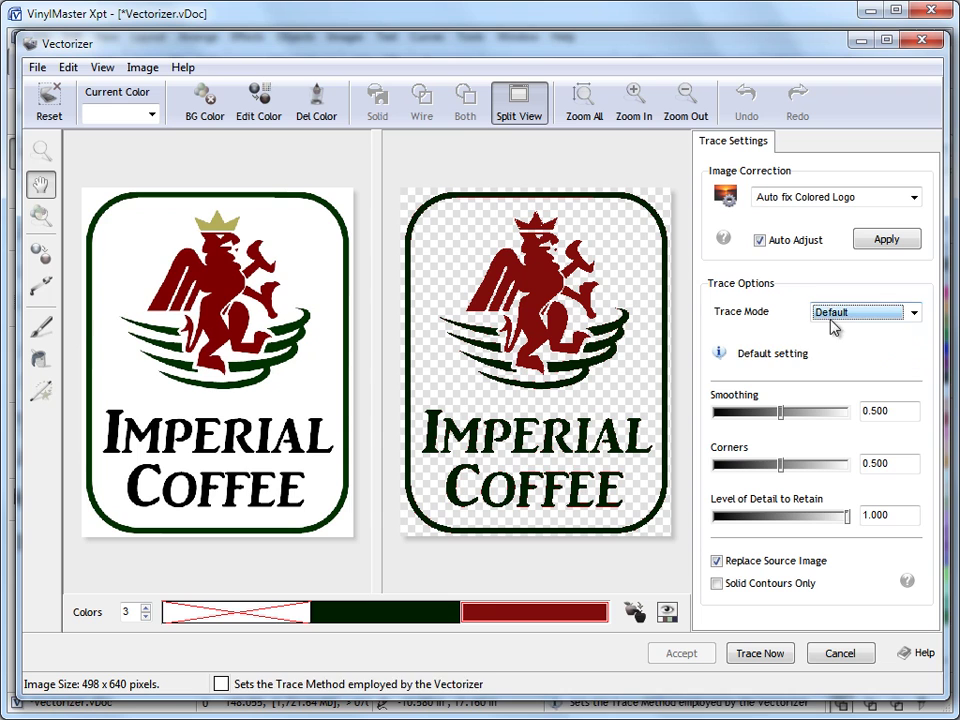
pyautogui.click(835, 320)
pyautogui.click(829, 362)
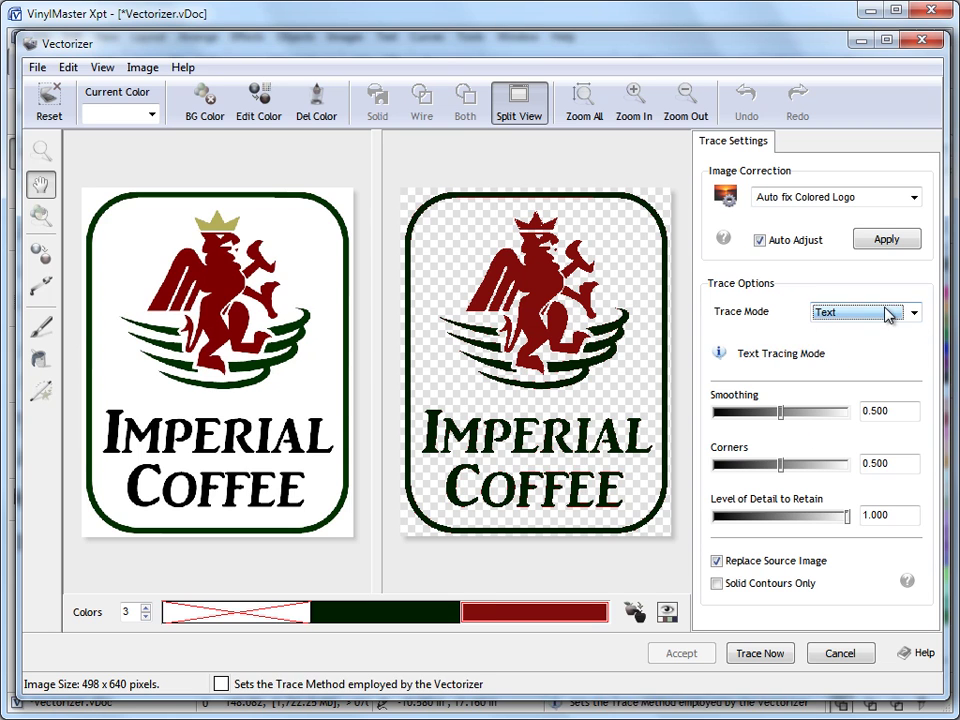
pyautogui.click(885, 314)
pyautogui.click(832, 346)
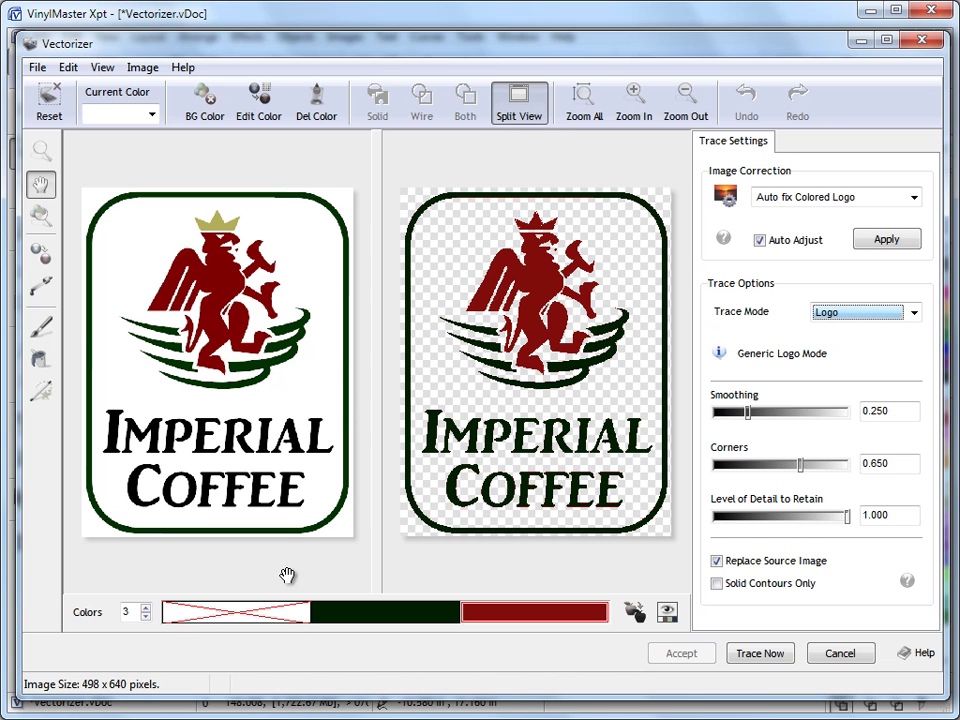
# Raise the trace Colors count to 6 so the crown and black lettering appear
pyautogui.click(146, 608)
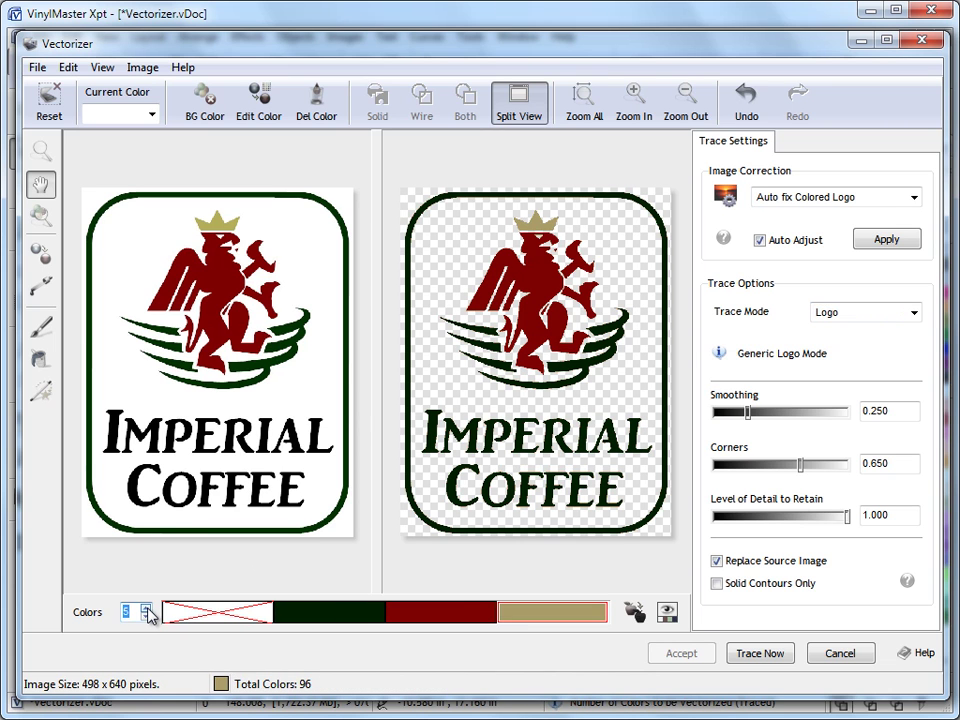
pyautogui.click(147, 608)
pyautogui.click(147, 608)
pyautogui.click(147, 608)
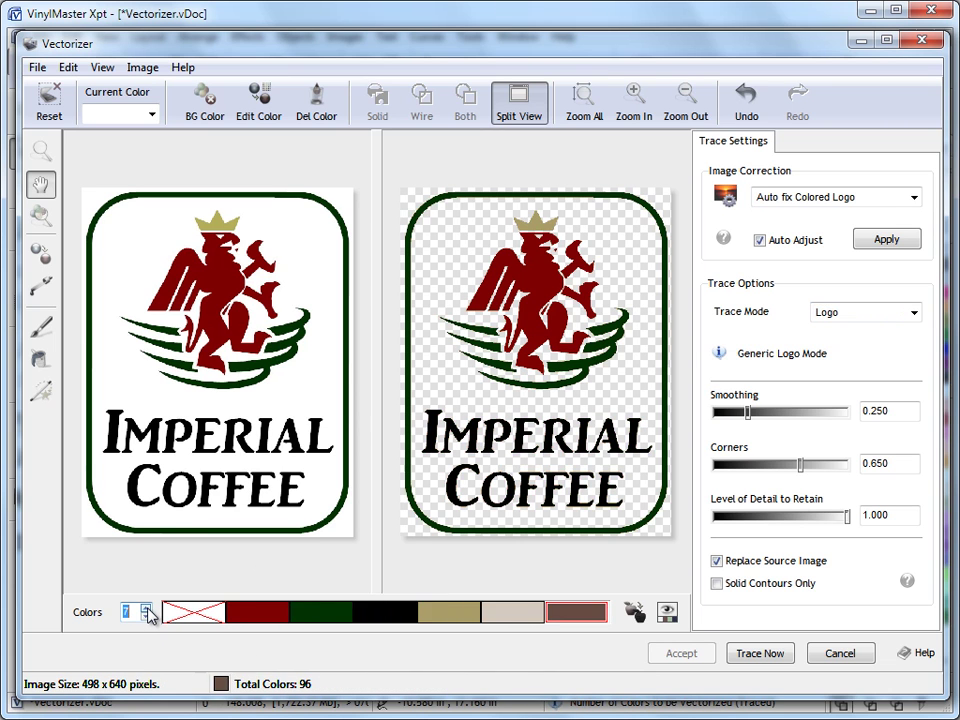
pyautogui.click(147, 617)
pyautogui.click(147, 617)
pyautogui.click(147, 608)
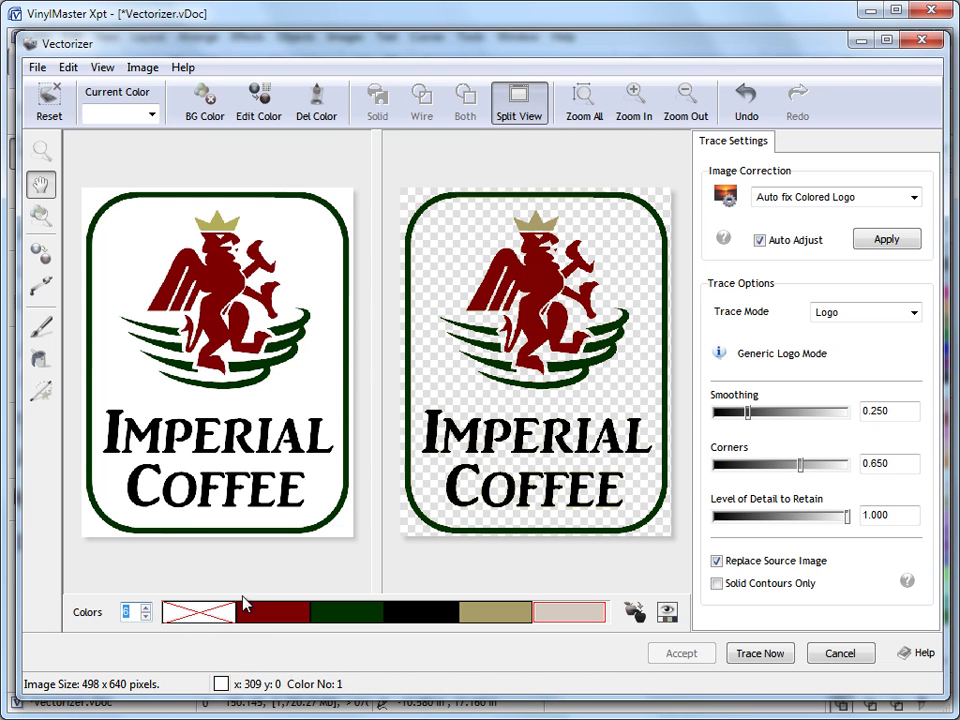
# Toggle the white, tan, green and red swatches, keeping white excluded and green traced
pyautogui.click(207, 616)
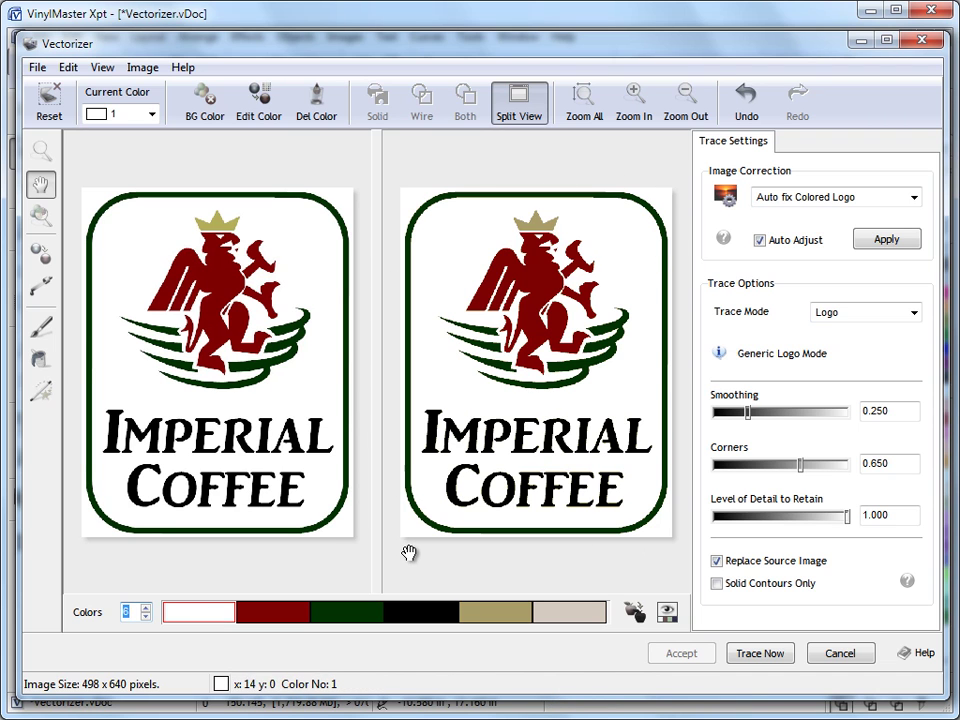
pyautogui.click(228, 613)
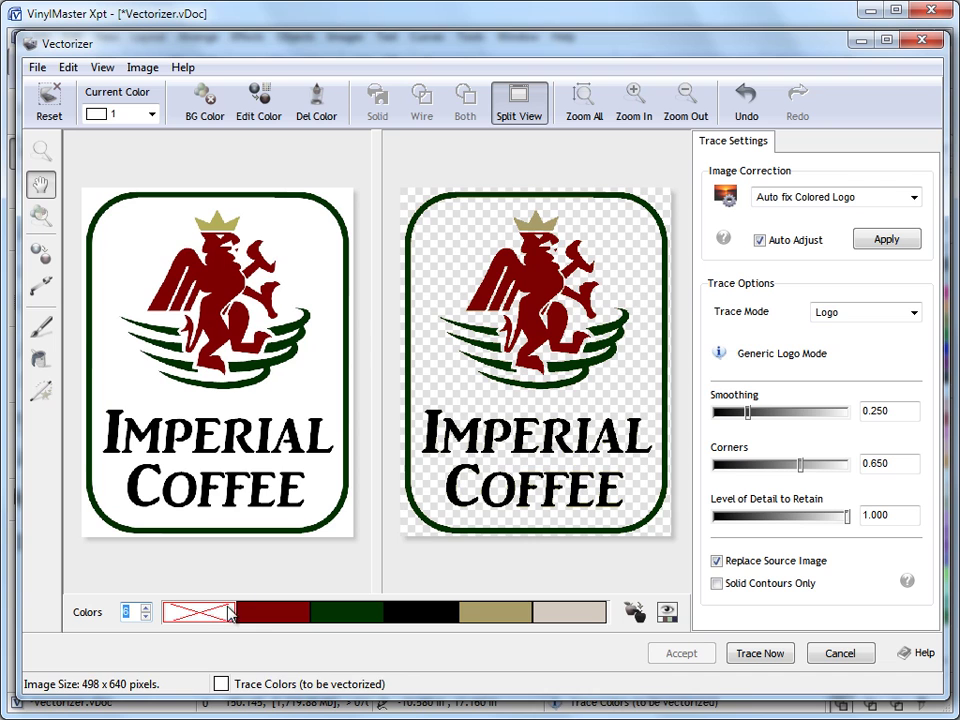
pyautogui.click(497, 620)
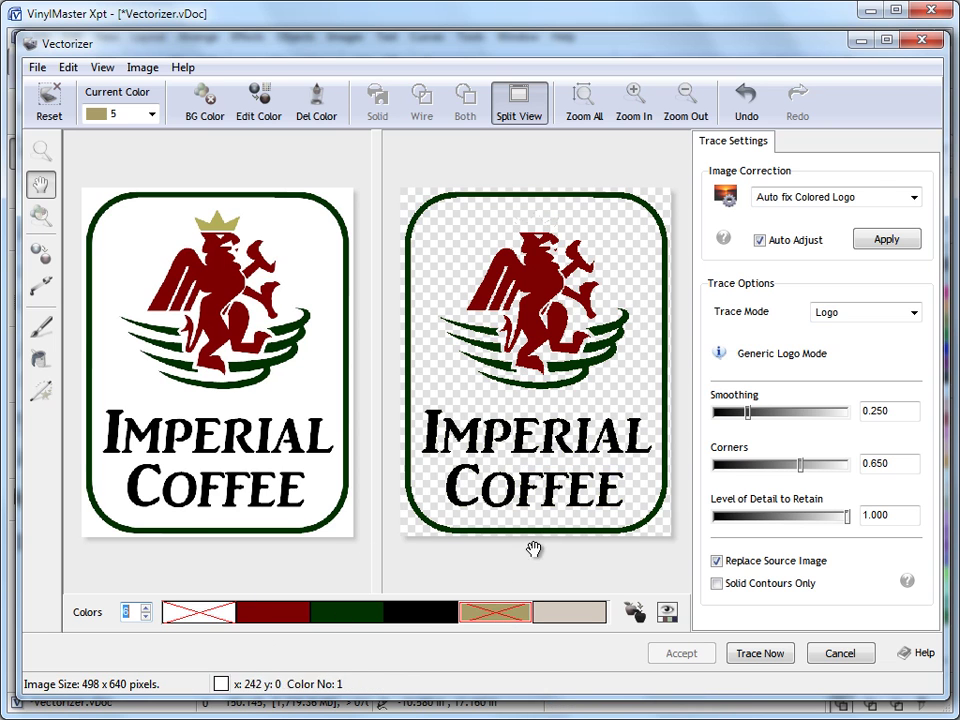
pyautogui.click(497, 612)
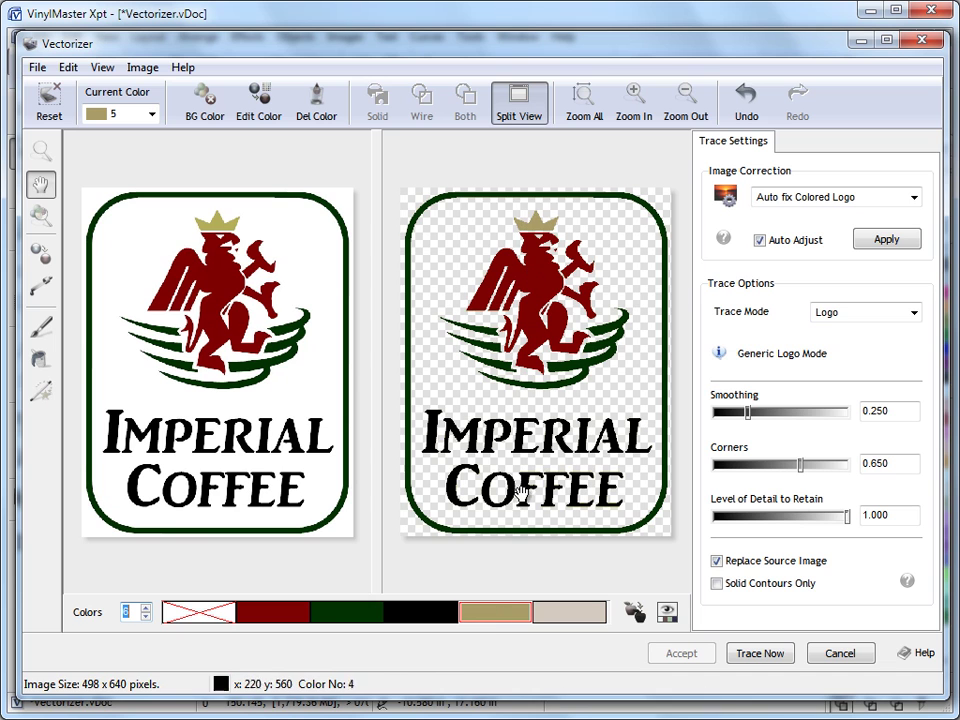
pyautogui.click(359, 620)
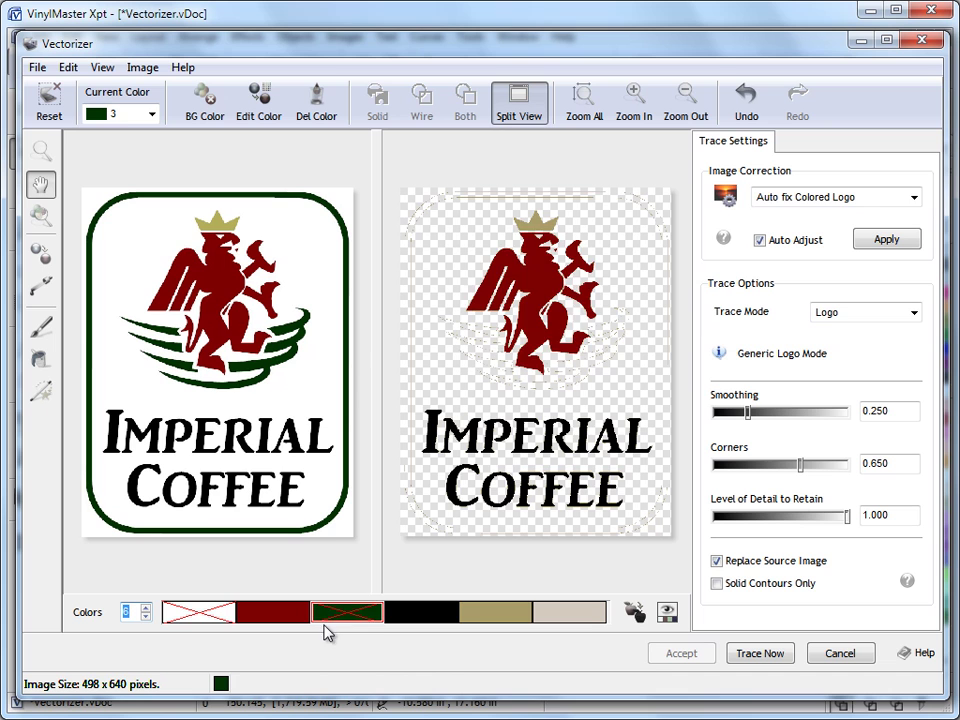
pyautogui.click(287, 622)
pyautogui.click(290, 620)
pyautogui.click(350, 620)
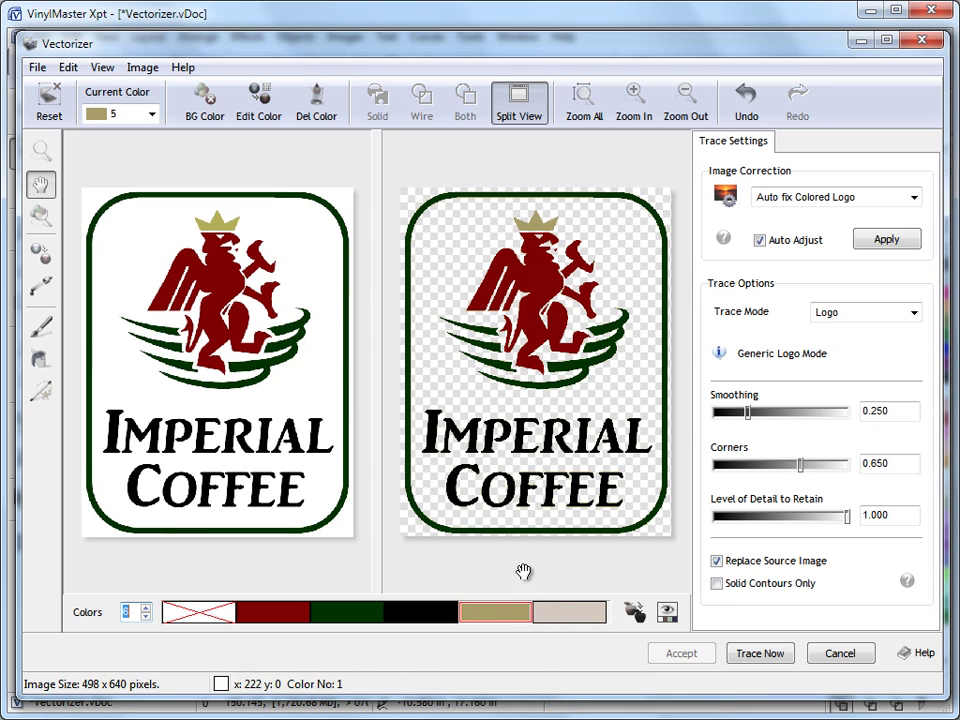
pyautogui.click(542, 613)
pyautogui.click(41, 150)
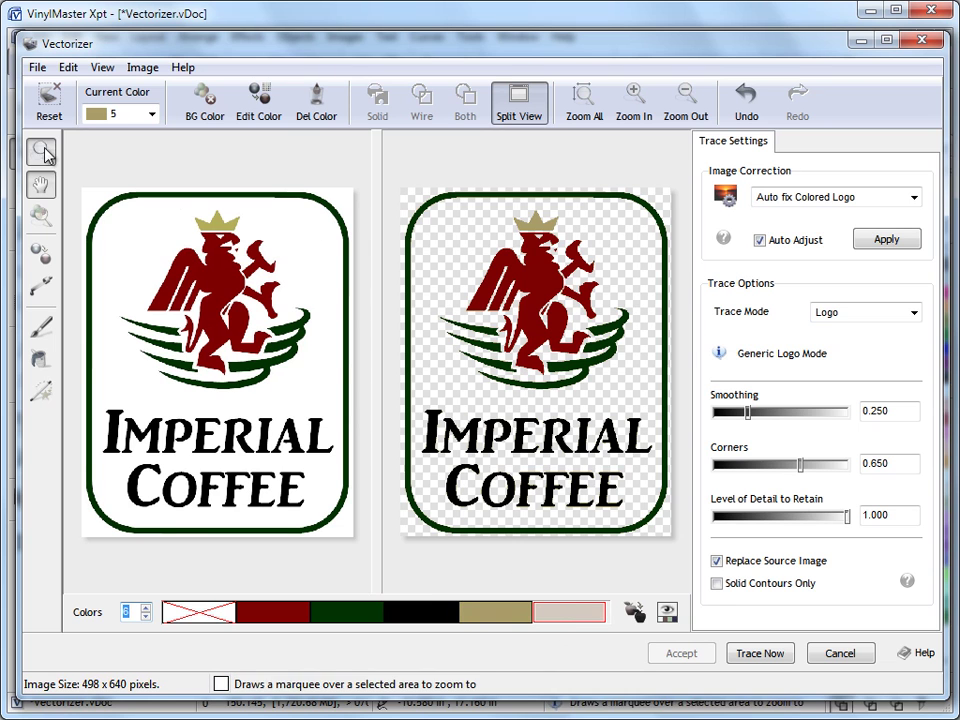
pyautogui.moveTo(553, 219); pyautogui.dragTo(546, 208)
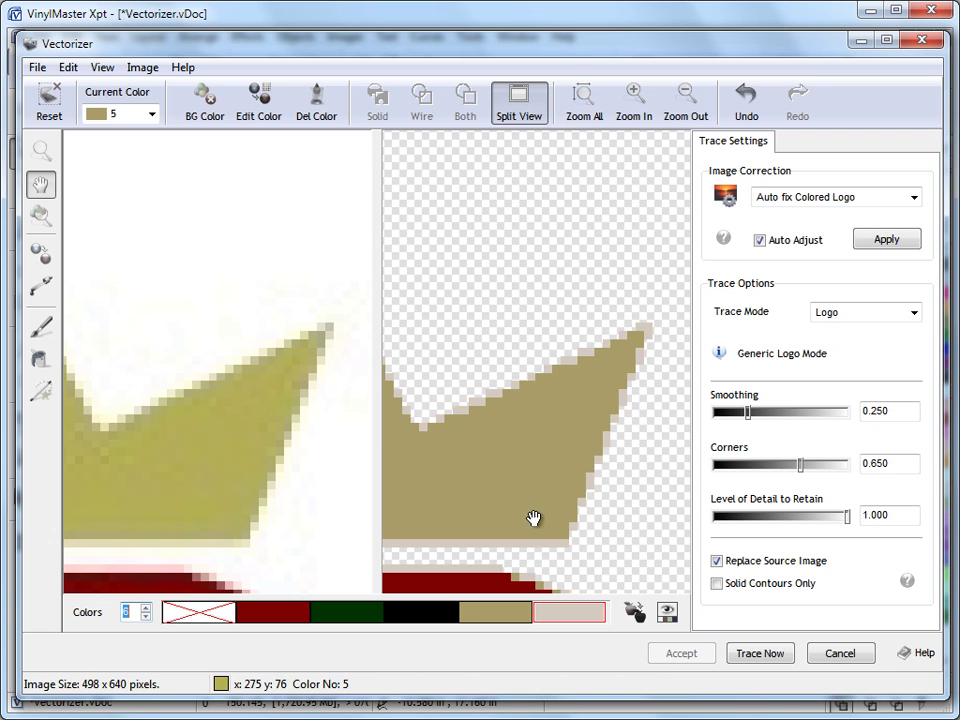
pyautogui.moveTo(655, 474)
pyautogui.mouseDown()
pyautogui.moveTo(673, 227)
pyautogui.moveTo(626, 296)
pyautogui.moveTo(655, 268)
pyautogui.moveTo(666, 284)
pyautogui.moveTo(659, 299)
pyautogui.moveTo(677, 300)
pyautogui.moveTo(576, 332)
pyautogui.mouseUp()
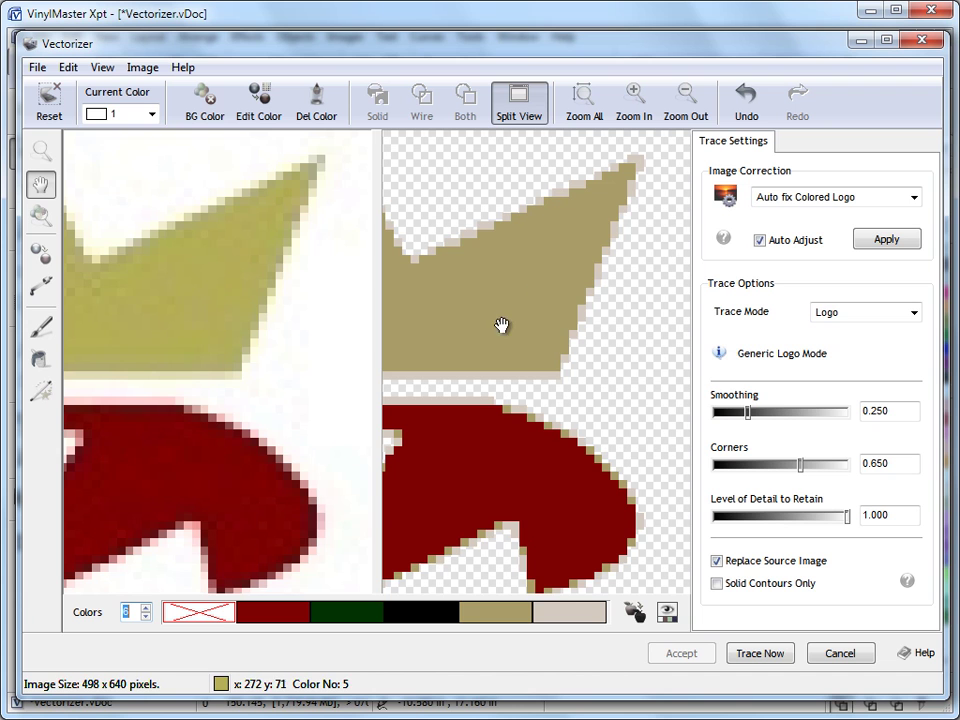
# Try bright green and olive replacements for the tan trace colour, then revert to tan
pyautogui.doubleClick(513, 619)
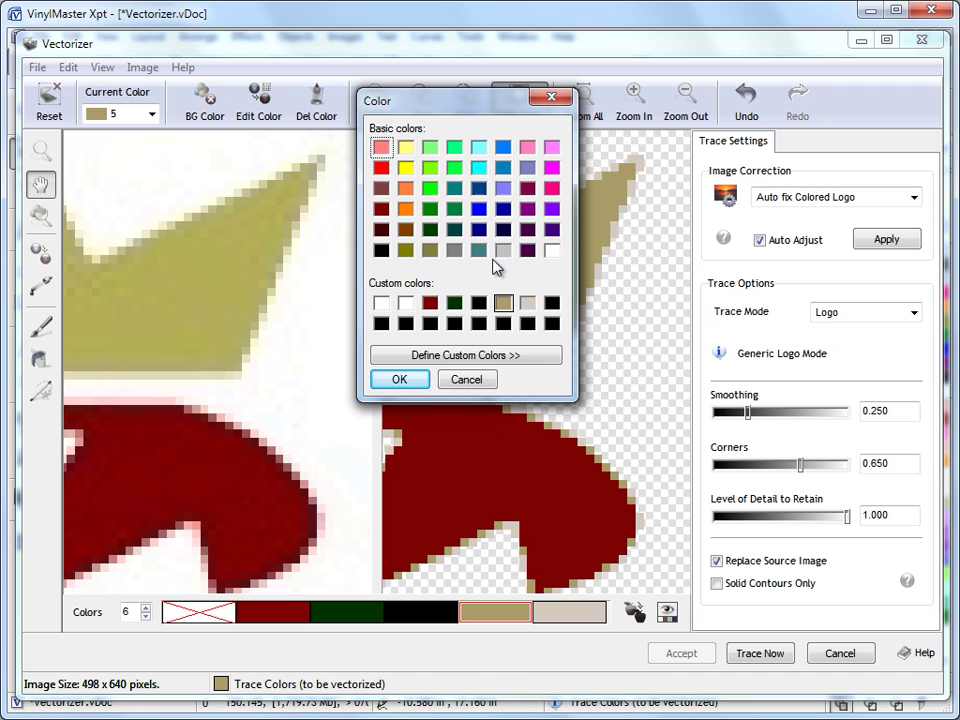
pyautogui.click(431, 189)
pyautogui.click(399, 380)
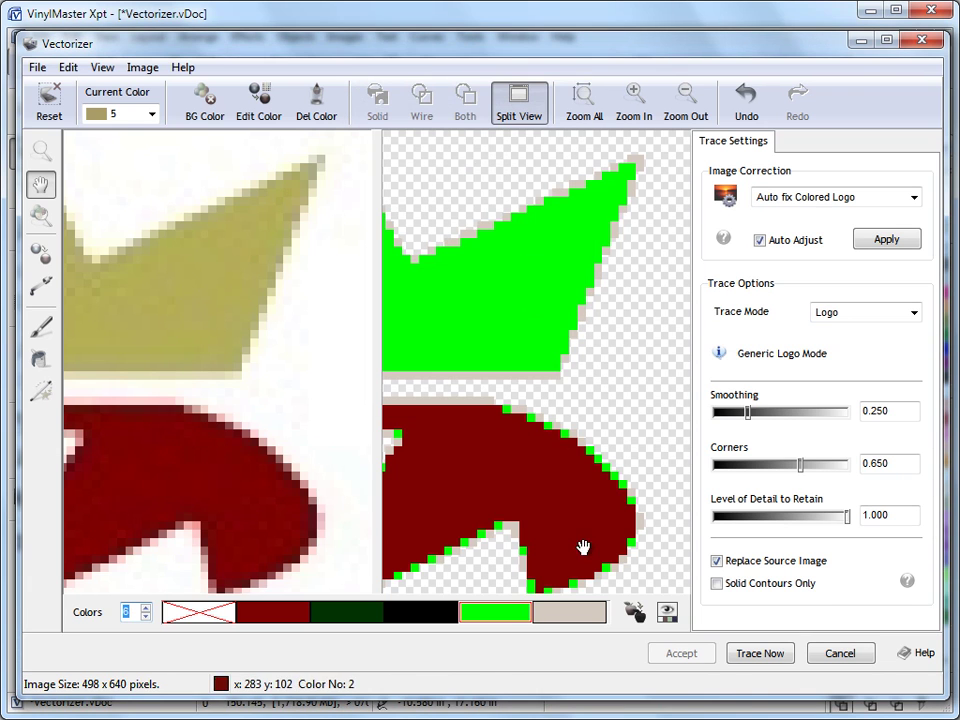
pyautogui.doubleClick(519, 619)
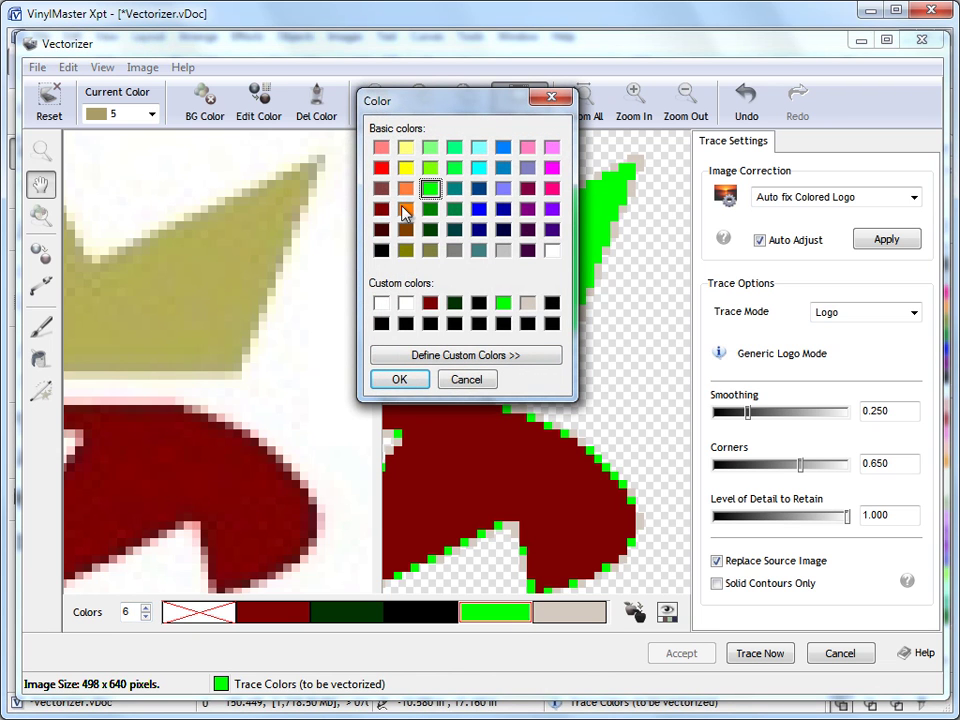
pyautogui.click(416, 378)
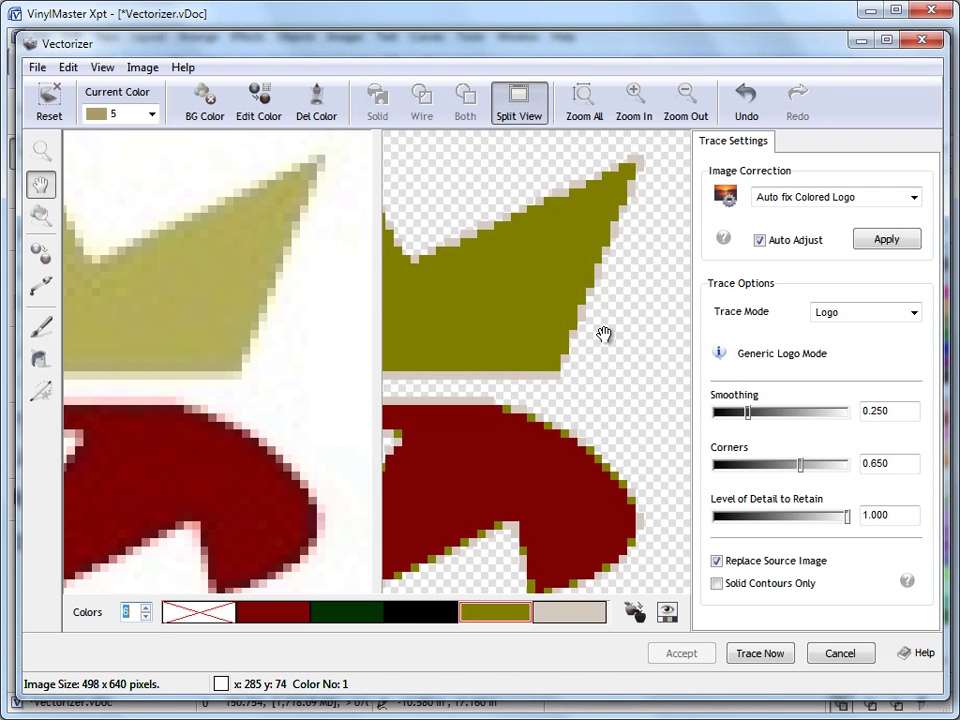
pyautogui.click(147, 615)
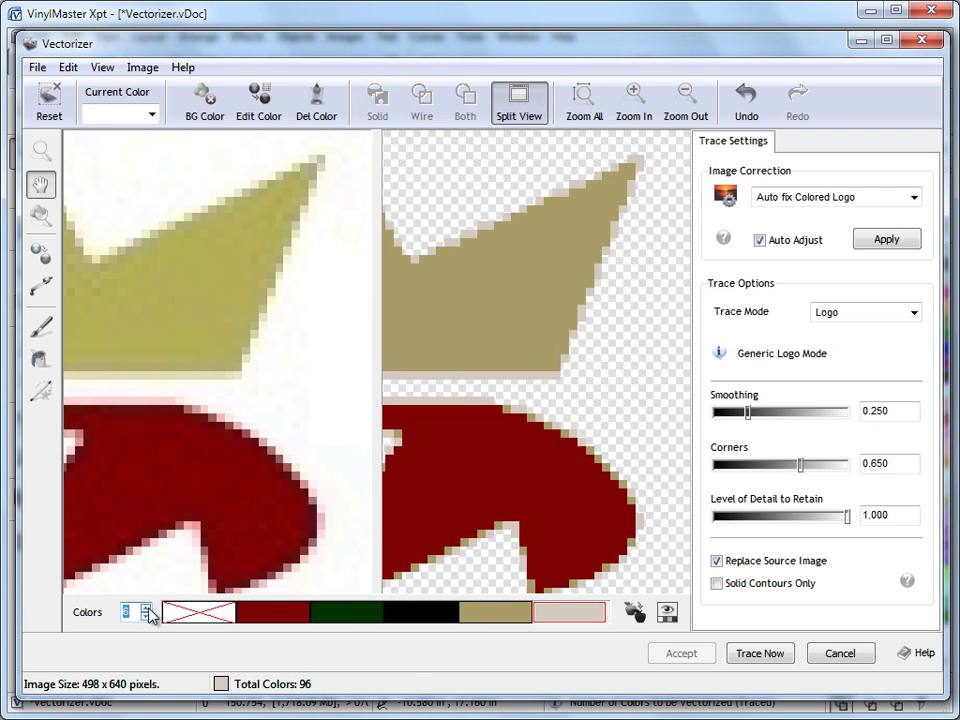
# Recolour the light beige edge swatch to the tan custom colour, matching the crown
pyautogui.click(497, 617)
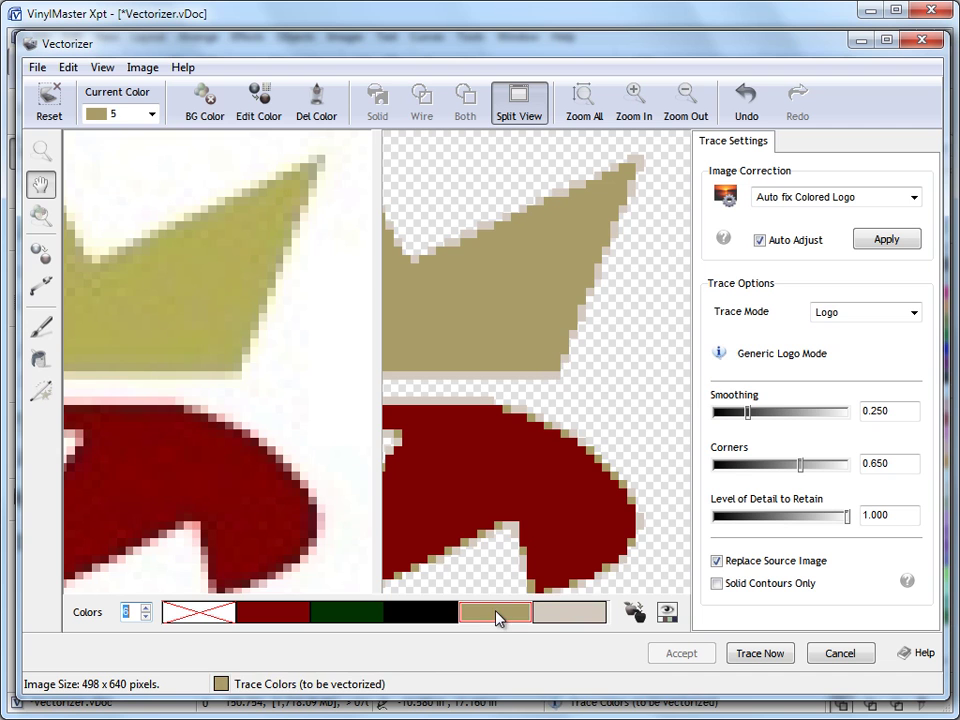
pyautogui.click(553, 617)
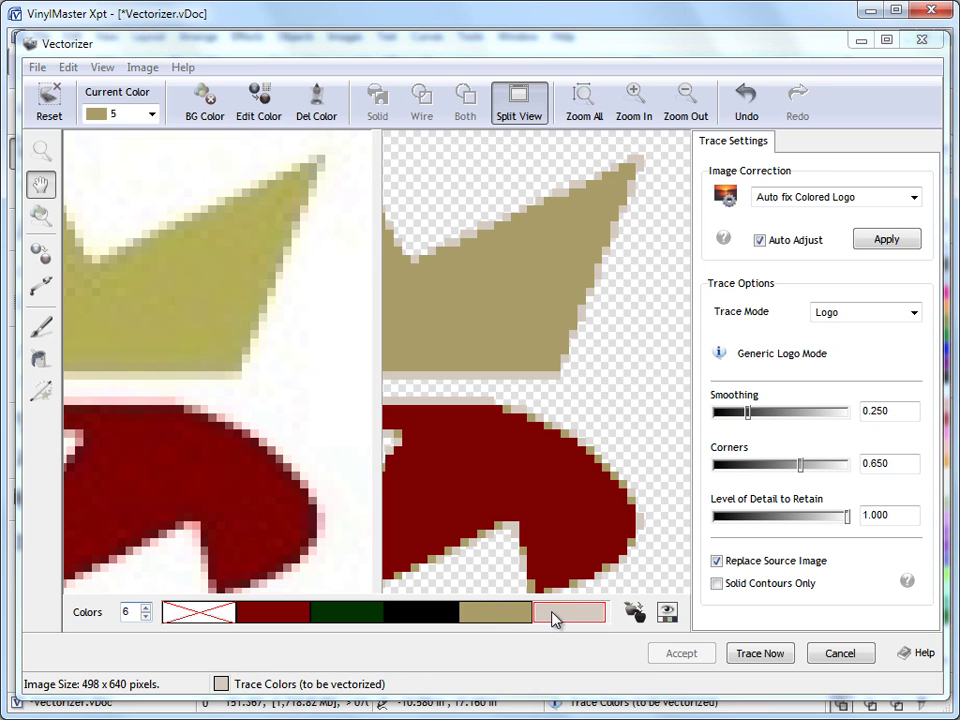
pyautogui.doubleClick(553, 617)
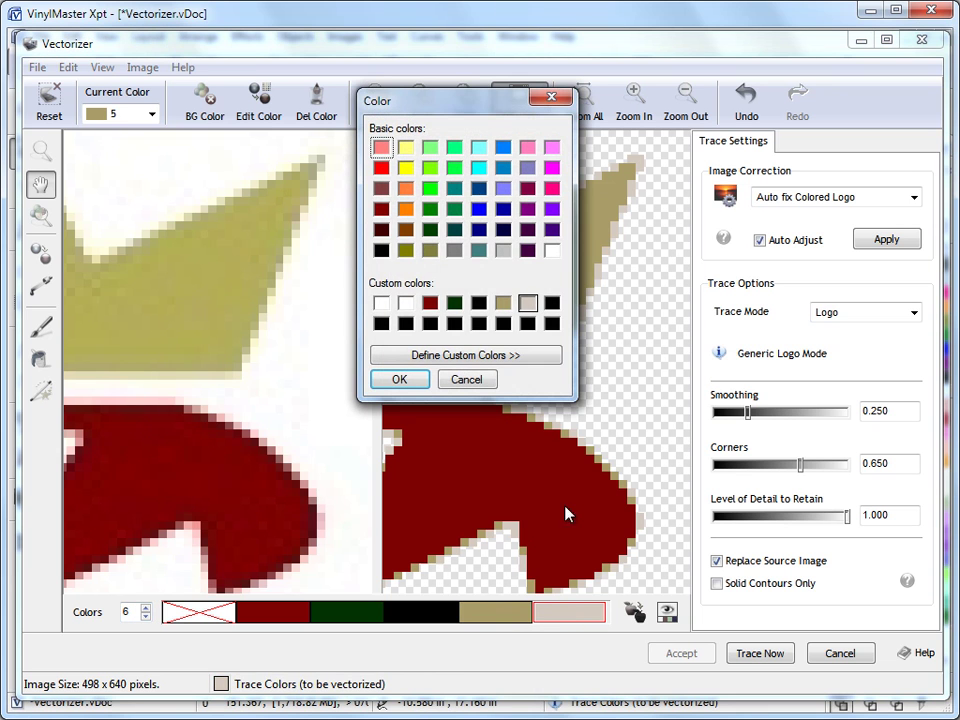
pyautogui.click(504, 304)
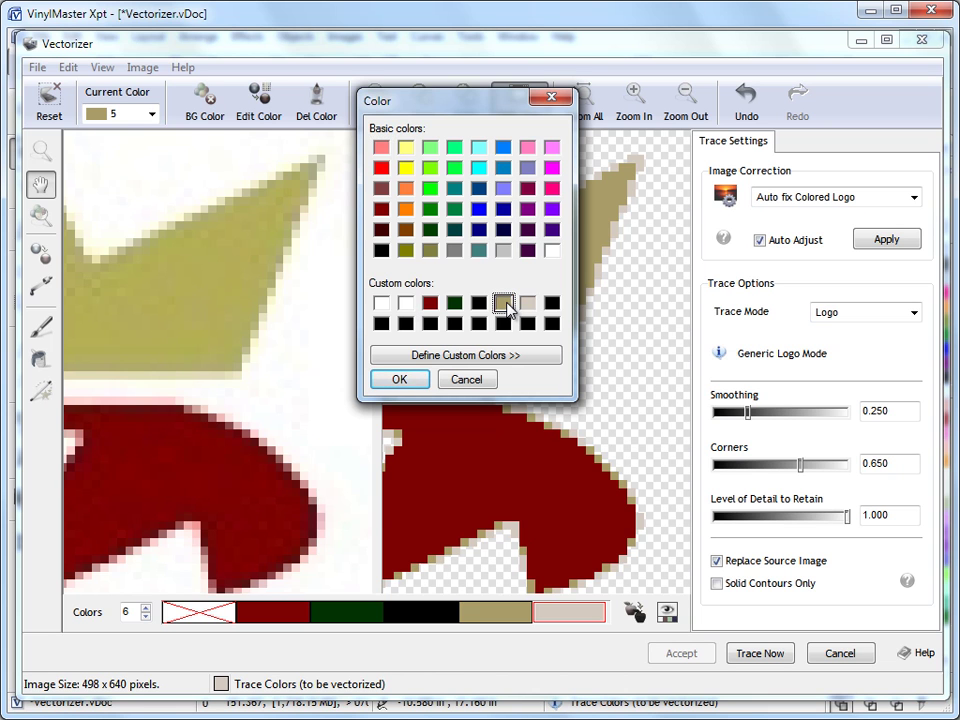
pyautogui.click(414, 380)
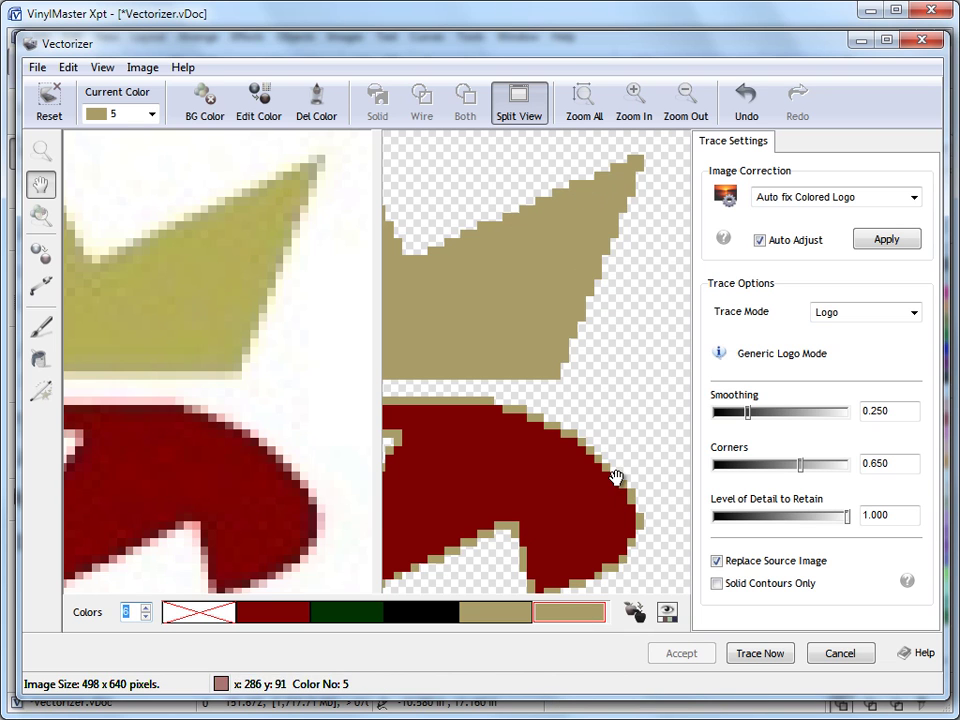
pyautogui.click(746, 100)
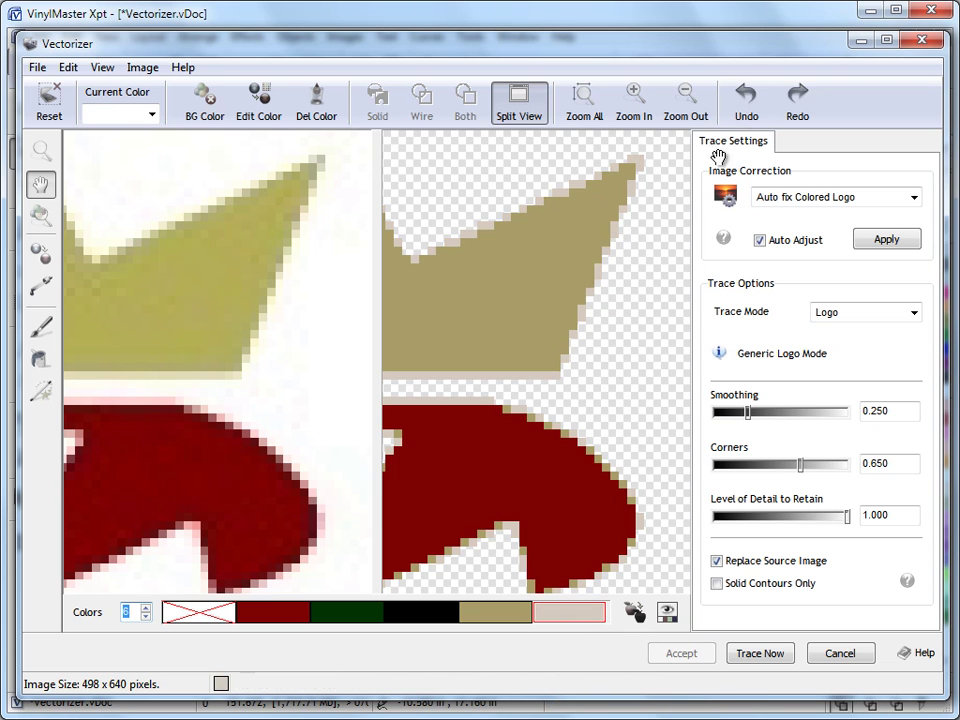
pyautogui.doubleClick(574, 614)
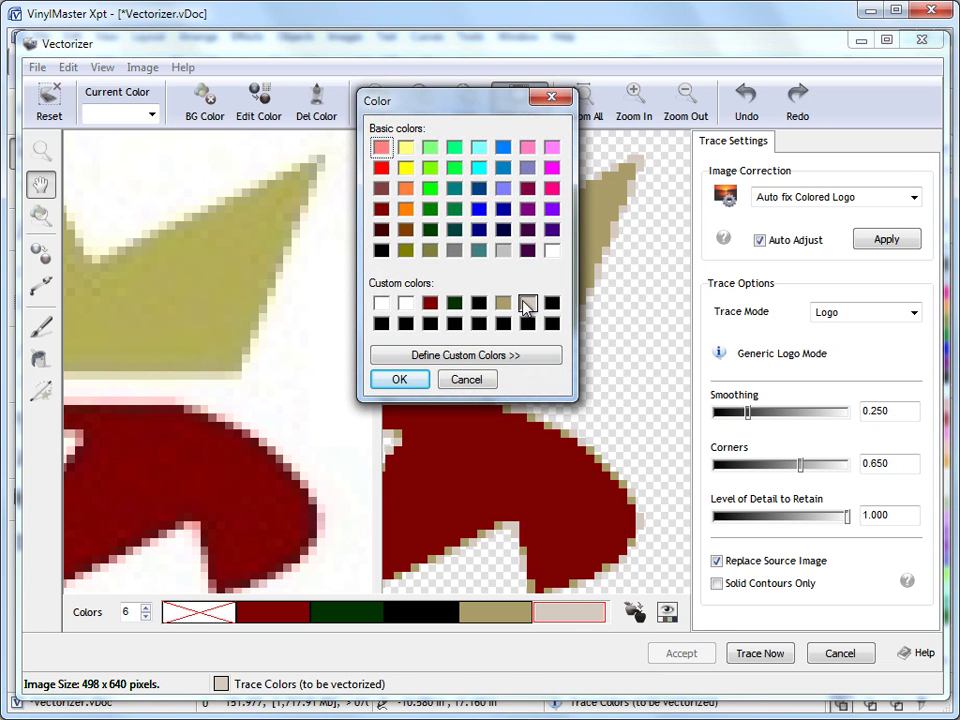
pyautogui.click(502, 304)
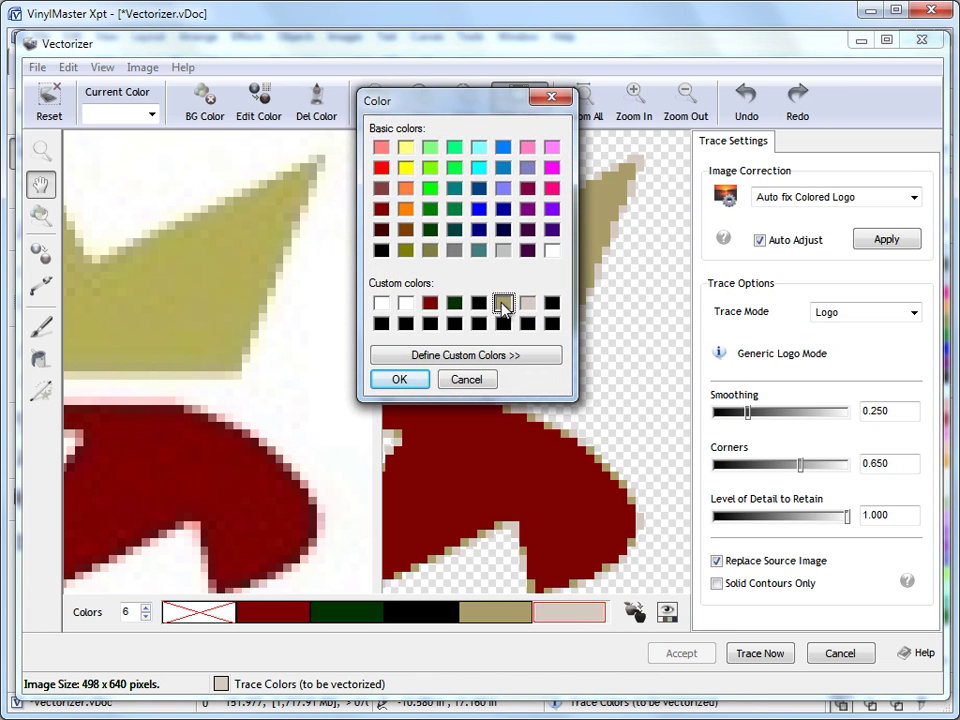
pyautogui.click(416, 381)
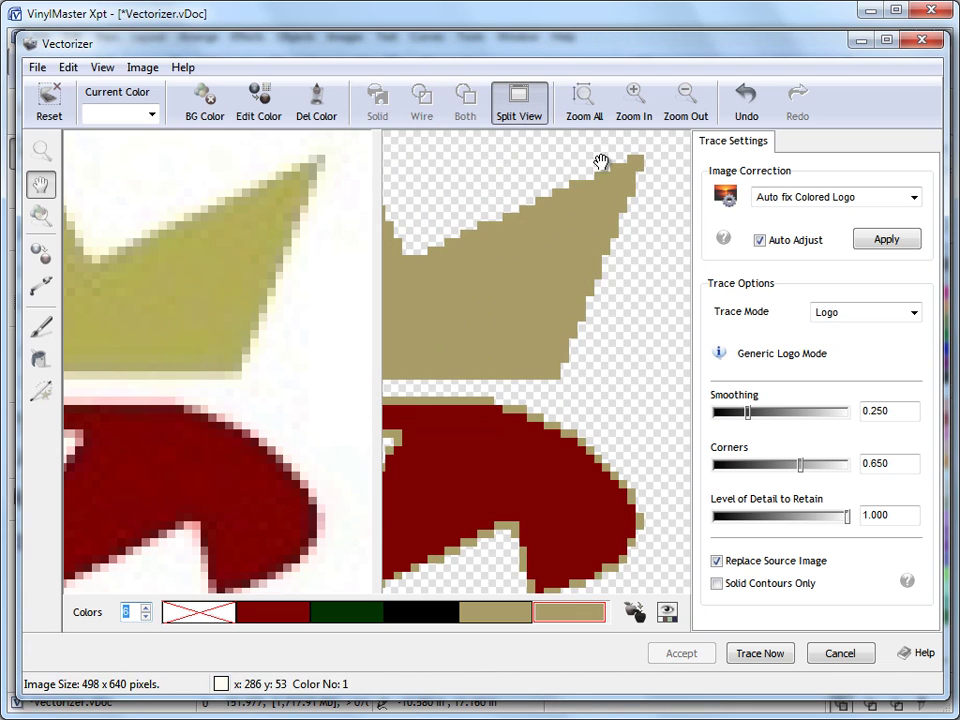
# Delete the duplicate tan swatch with Del Color, undoing the wrong deletions
pyautogui.click(326, 114)
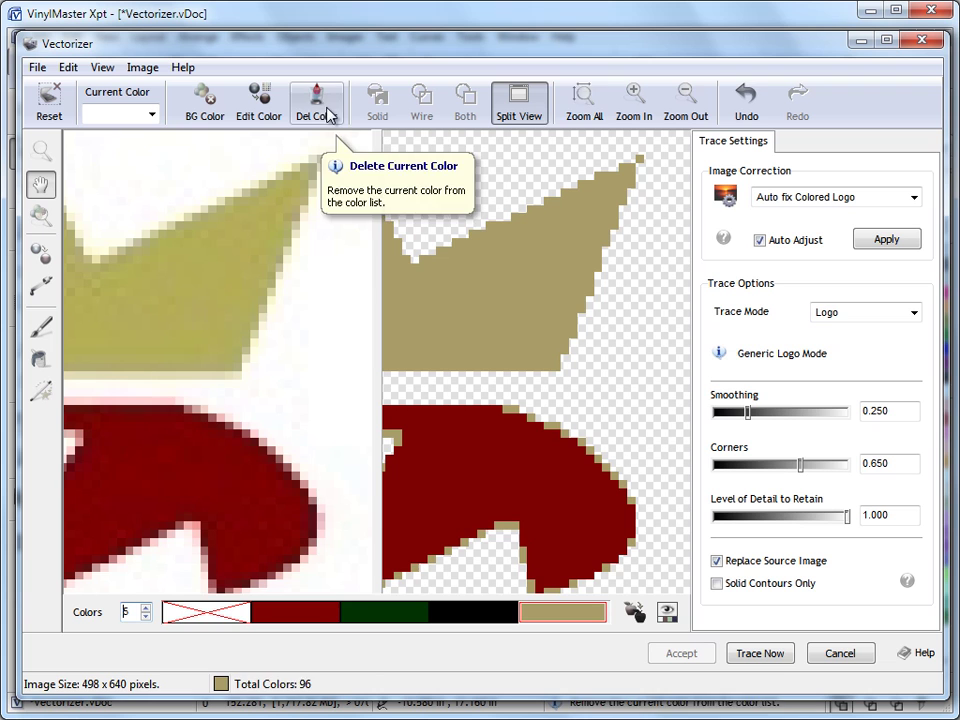
pyautogui.click(745, 105)
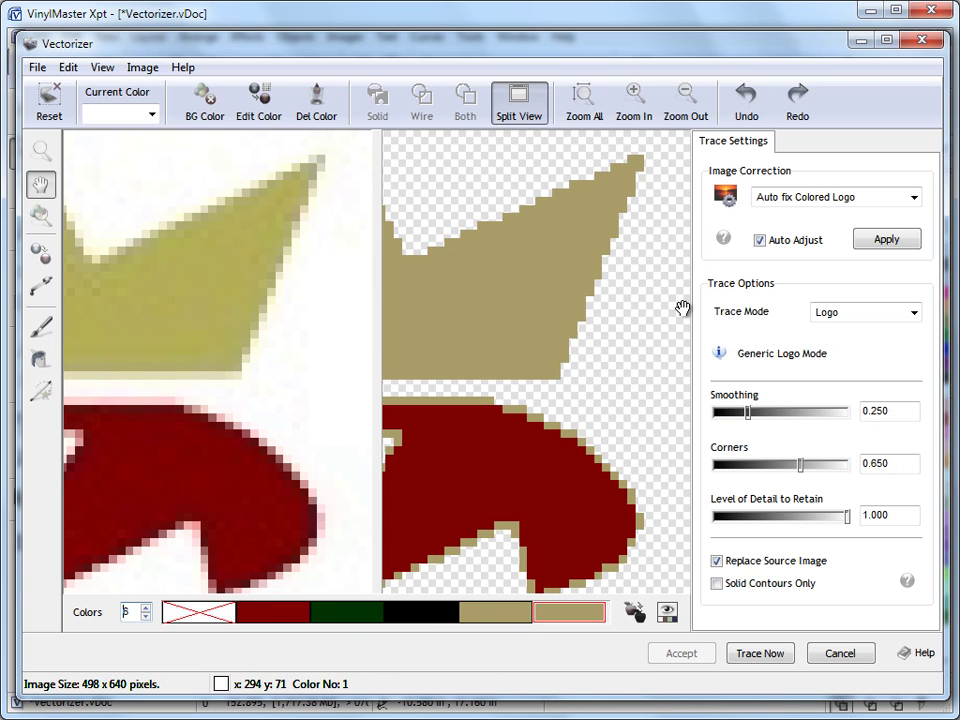
pyautogui.click(518, 622)
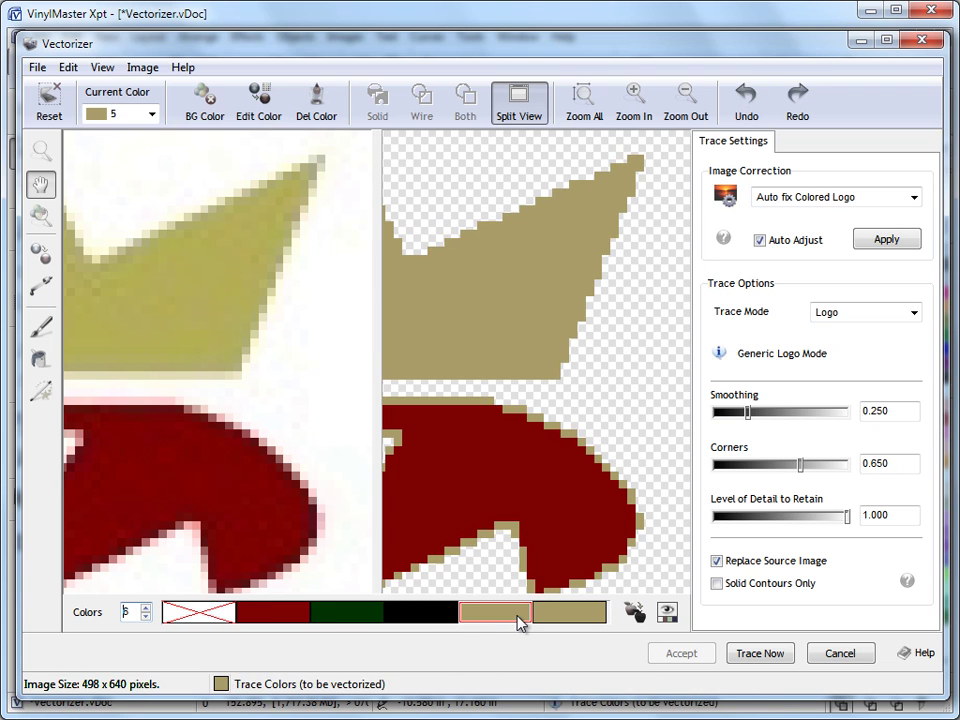
pyautogui.click(330, 118)
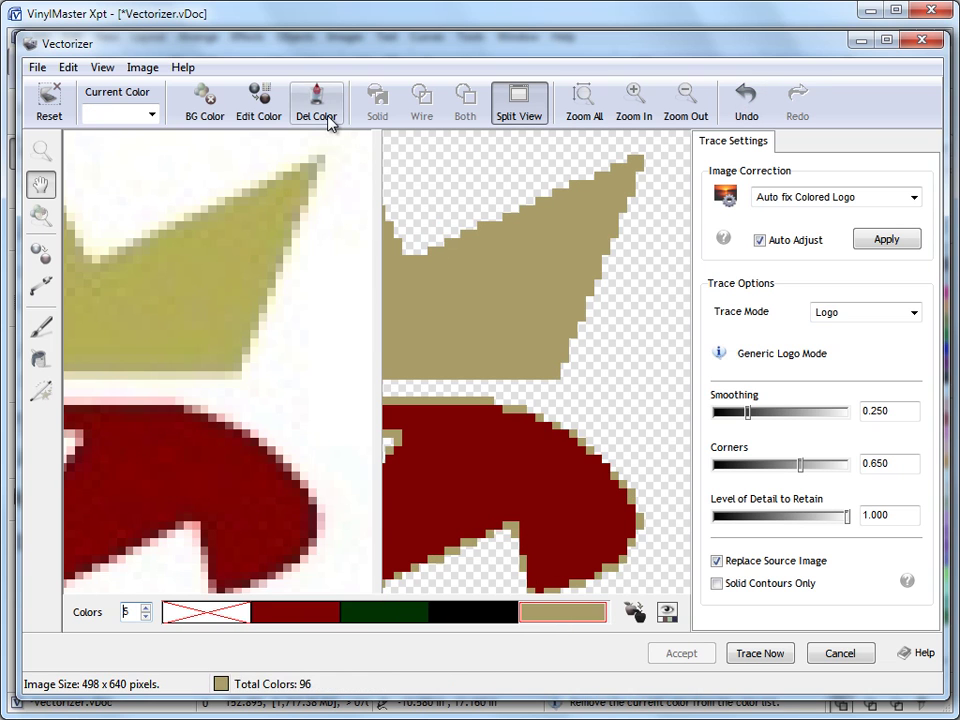
pyautogui.click(745, 100)
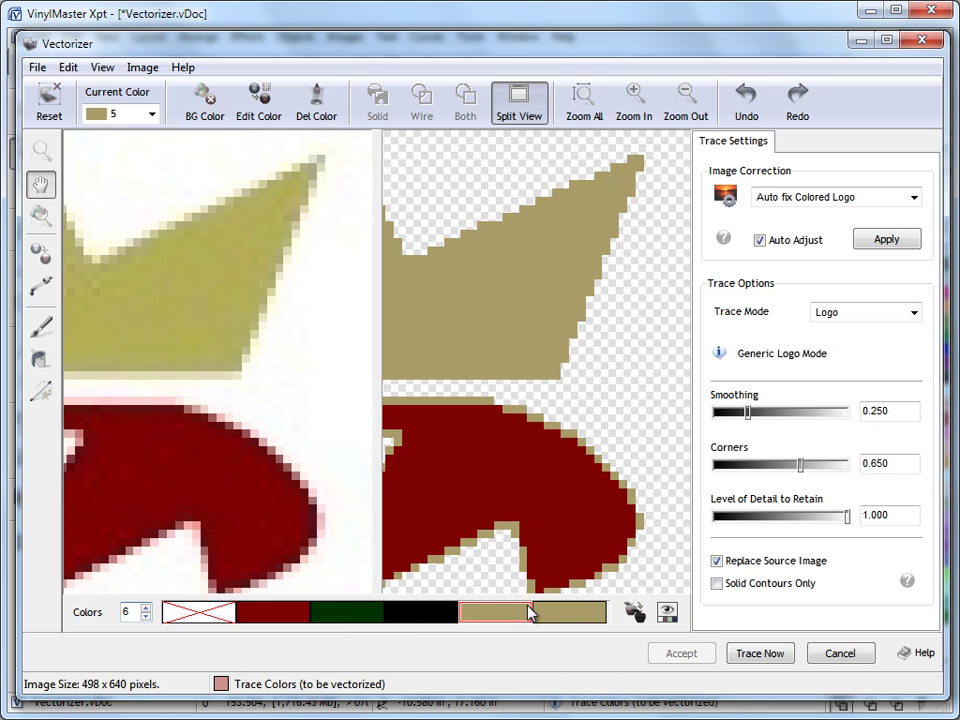
pyautogui.click(316, 100)
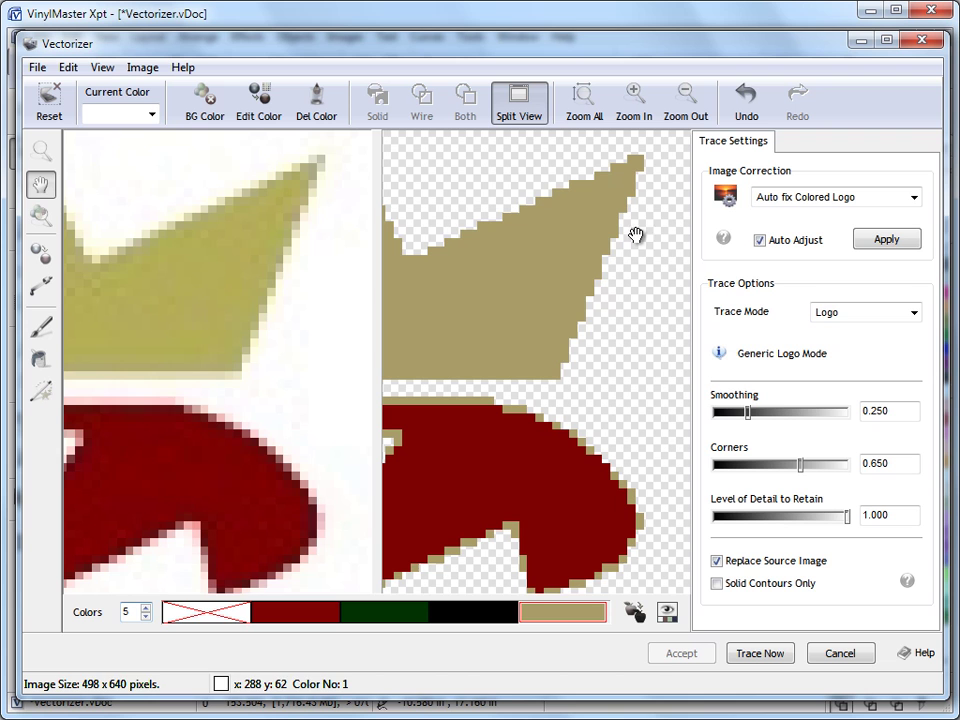
# Pan the Vectorizer view to the red lion shape and white triangles
pyautogui.moveTo(673, 347); pyautogui.dragTo(664, 219)
pyautogui.moveTo(468, 460); pyautogui.dragTo(419, 291)
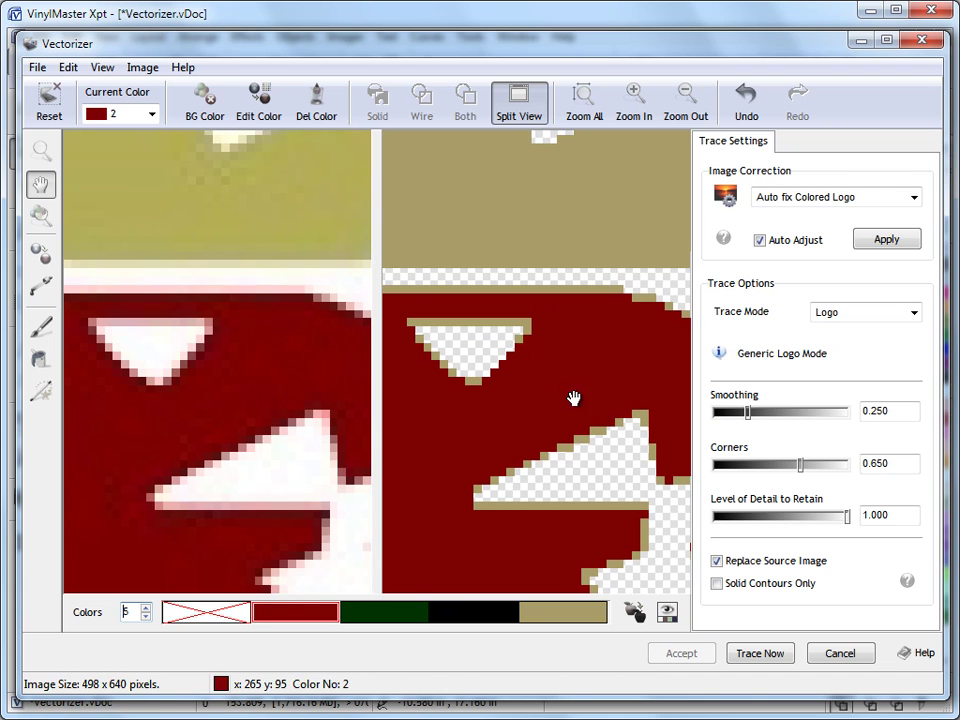
pyautogui.moveTo(572, 396); pyautogui.dragTo(544, 386)
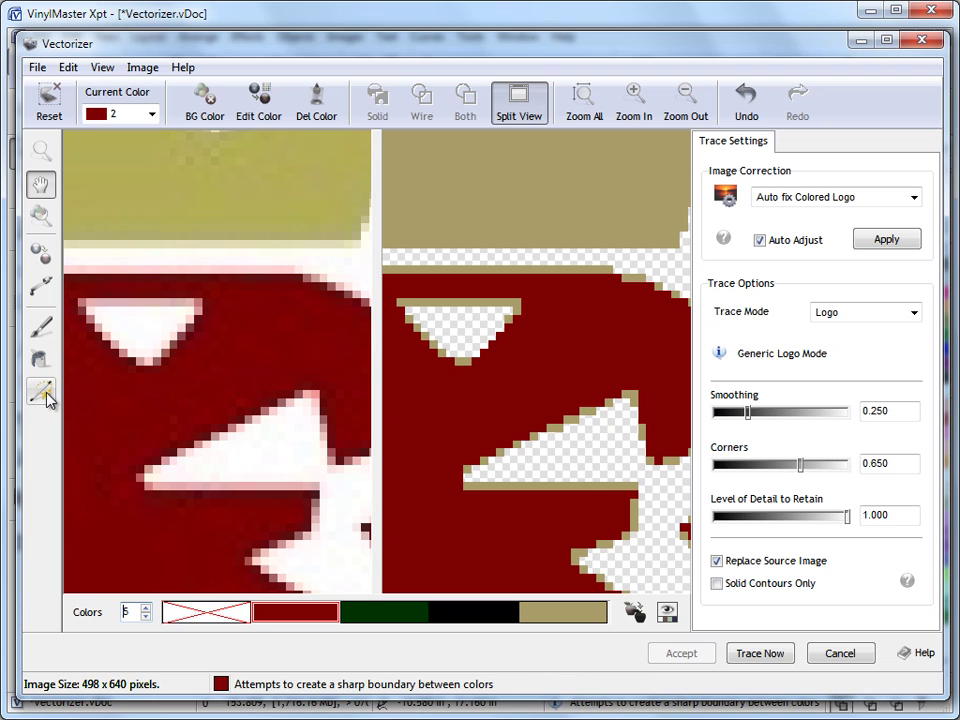
# Repaint tan fringe along the white star's edges red with the sharp-boundary wand, undoing the triangle stroke
pyautogui.click(41, 392)
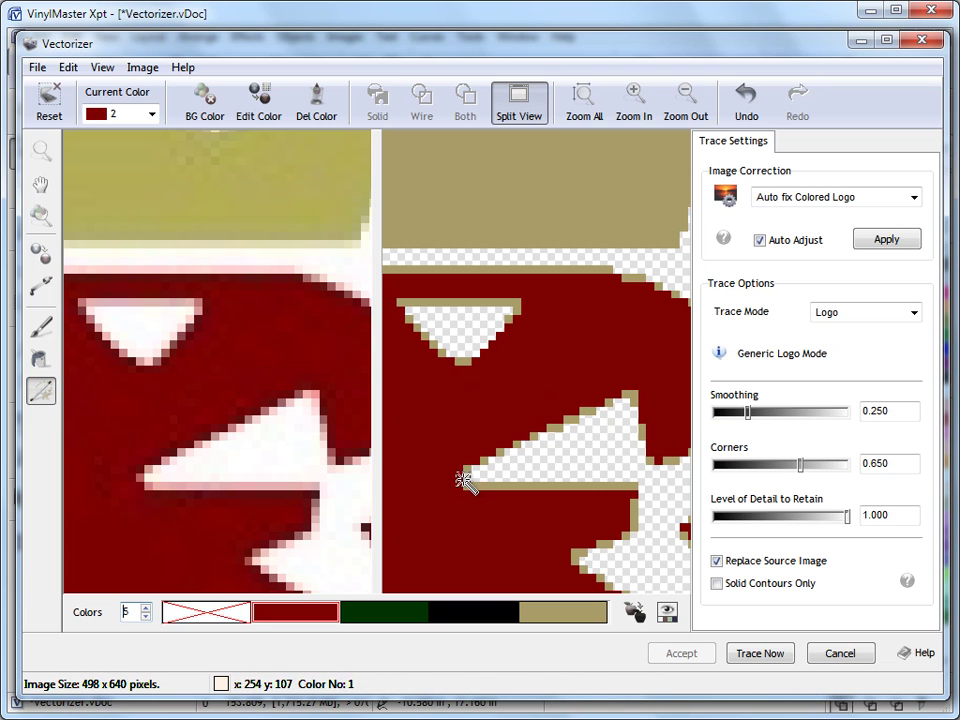
pyautogui.moveTo(465, 474)
pyautogui.mouseDown()
pyautogui.moveTo(642, 392)
pyautogui.moveTo(547, 429)
pyautogui.moveTo(490, 484)
pyautogui.moveTo(636, 485)
pyautogui.moveTo(631, 522)
pyautogui.moveTo(598, 484)
pyautogui.moveTo(492, 488)
pyautogui.mouseUp()
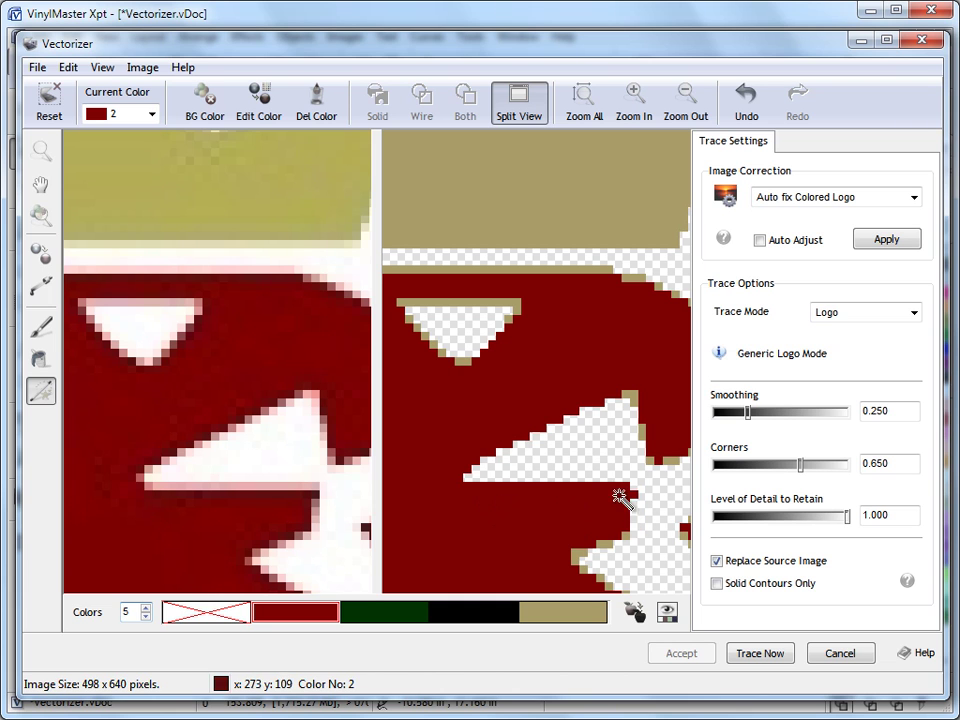
pyautogui.moveTo(593, 561)
pyautogui.mouseDown()
pyautogui.moveTo(628, 544)
pyautogui.moveTo(568, 560)
pyautogui.moveTo(574, 553)
pyautogui.mouseUp()
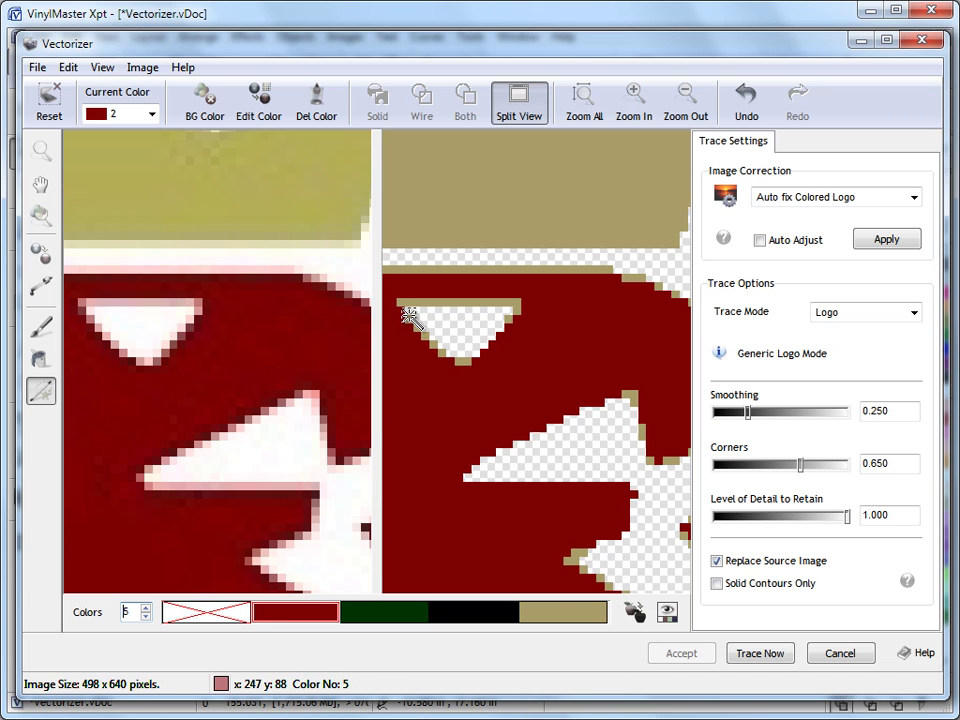
pyautogui.moveTo(405, 313)
pyautogui.mouseDown()
pyautogui.moveTo(451, 360)
pyautogui.moveTo(482, 358)
pyautogui.moveTo(512, 324)
pyautogui.mouseUp()
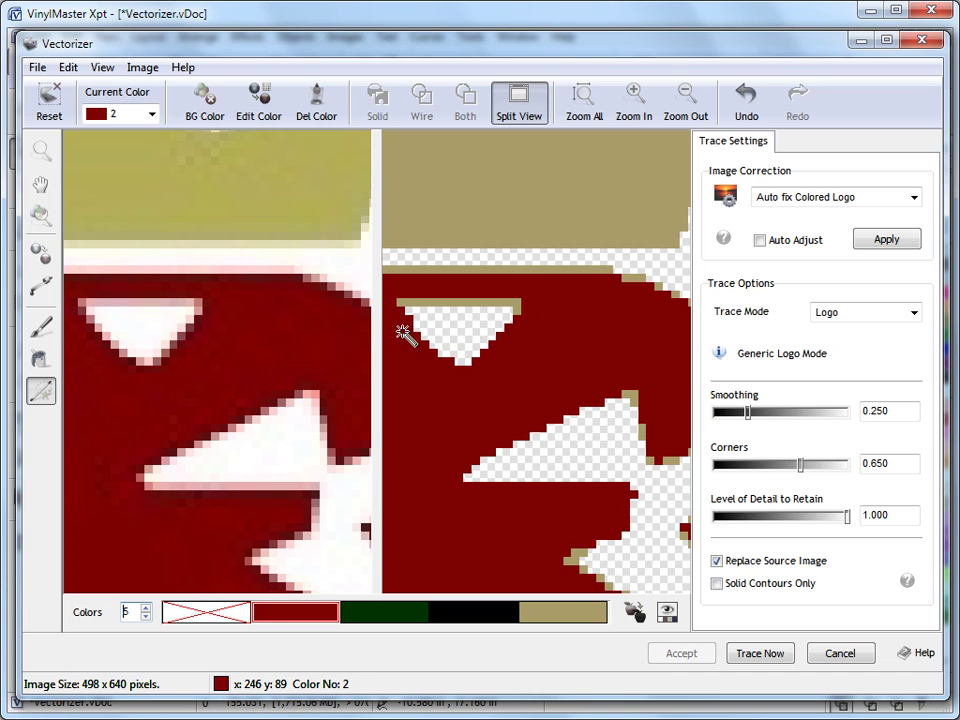
pyautogui.click(757, 121)
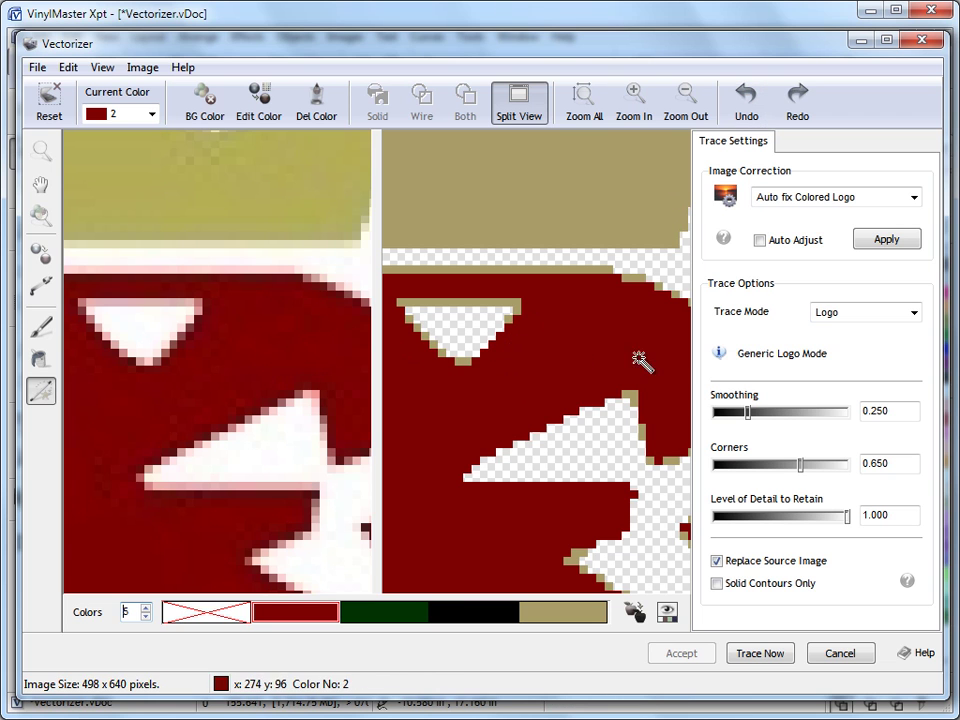
pyautogui.click(680, 113)
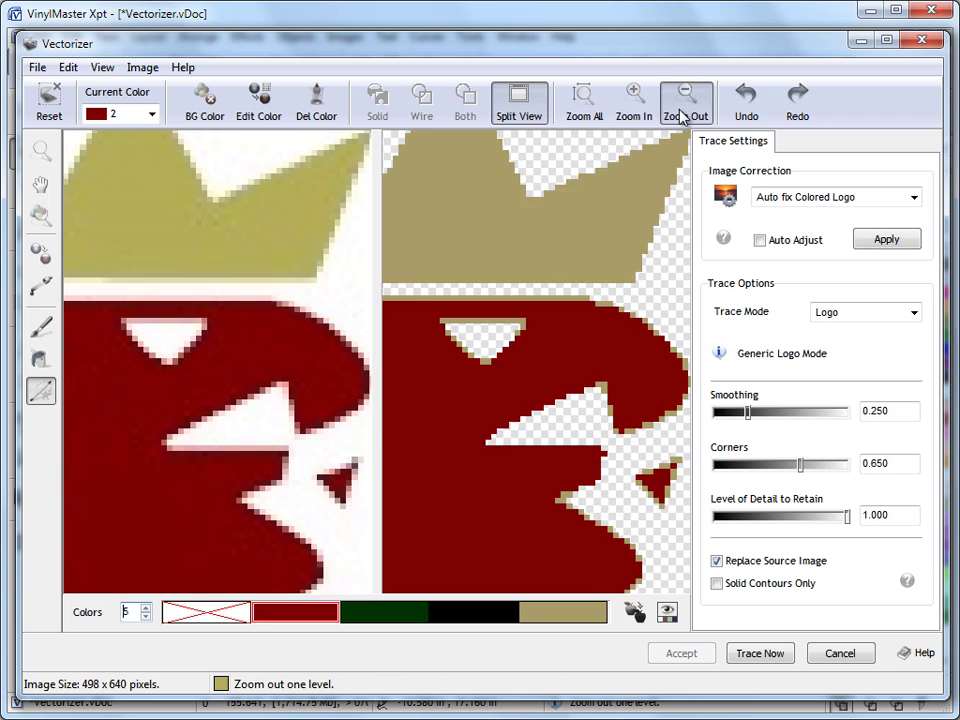
pyautogui.click(680, 113)
pyautogui.moveTo(688, 242); pyautogui.dragTo(714, 348)
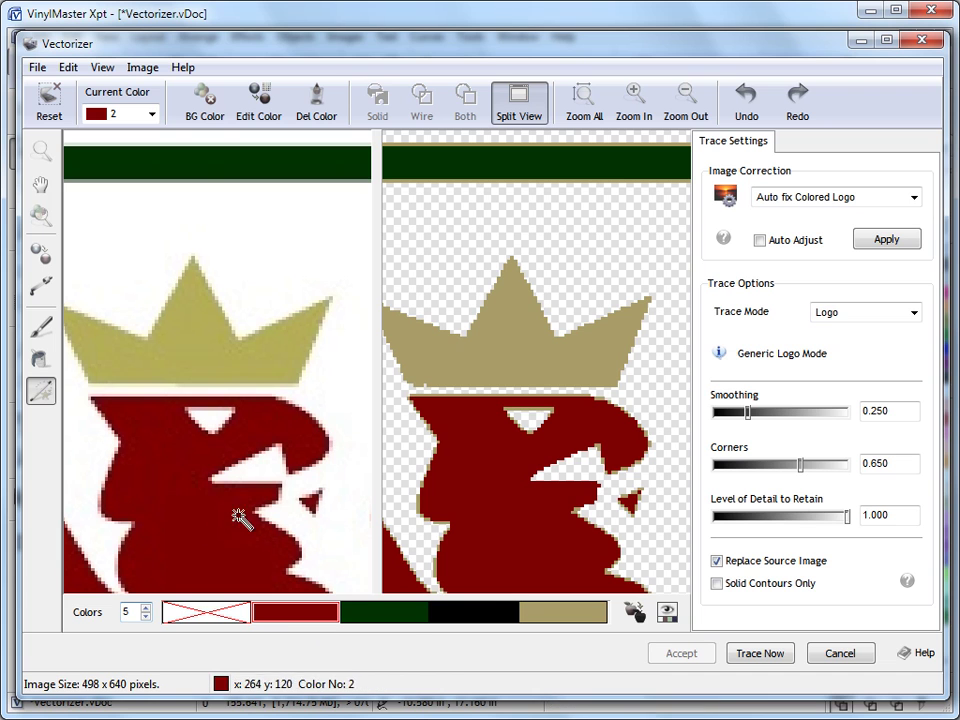
pyautogui.click(405, 620)
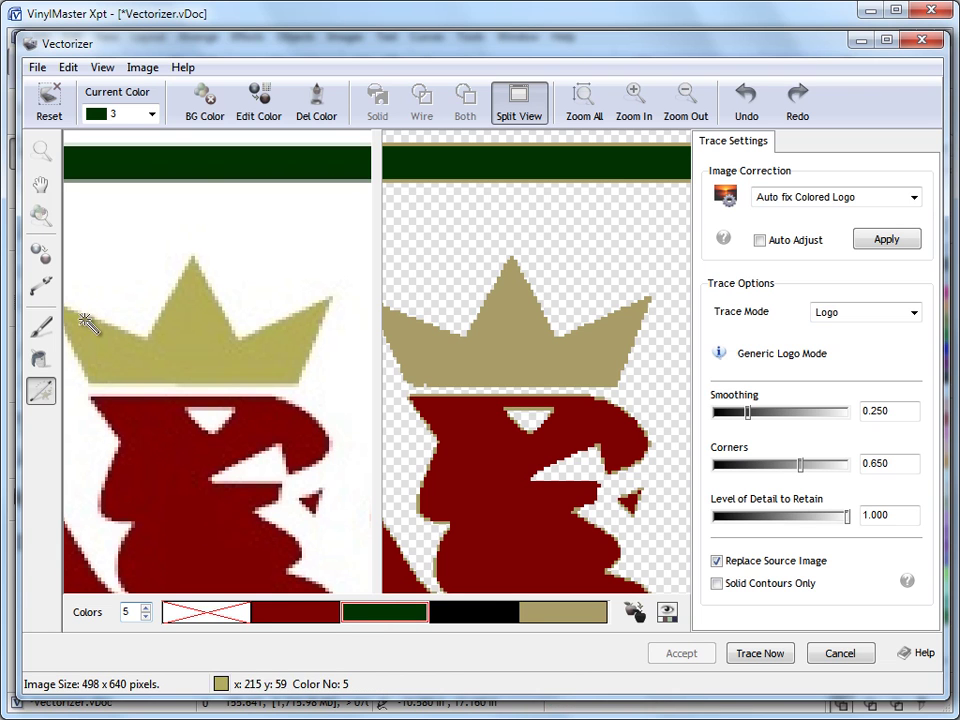
pyautogui.click(41, 358)
pyautogui.click(495, 362)
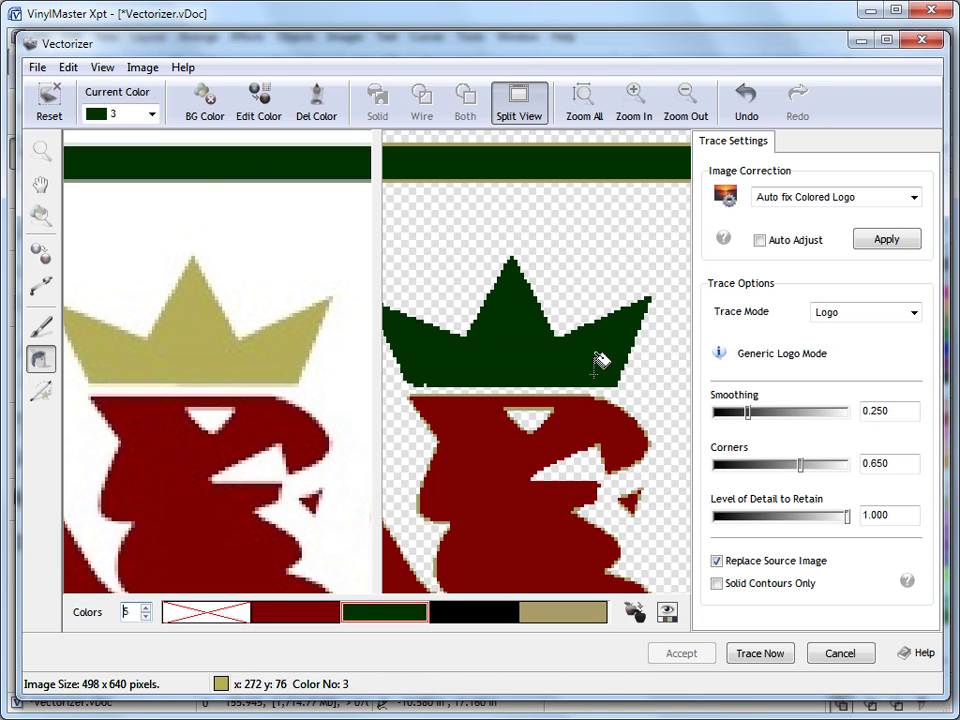
pyautogui.click(746, 105)
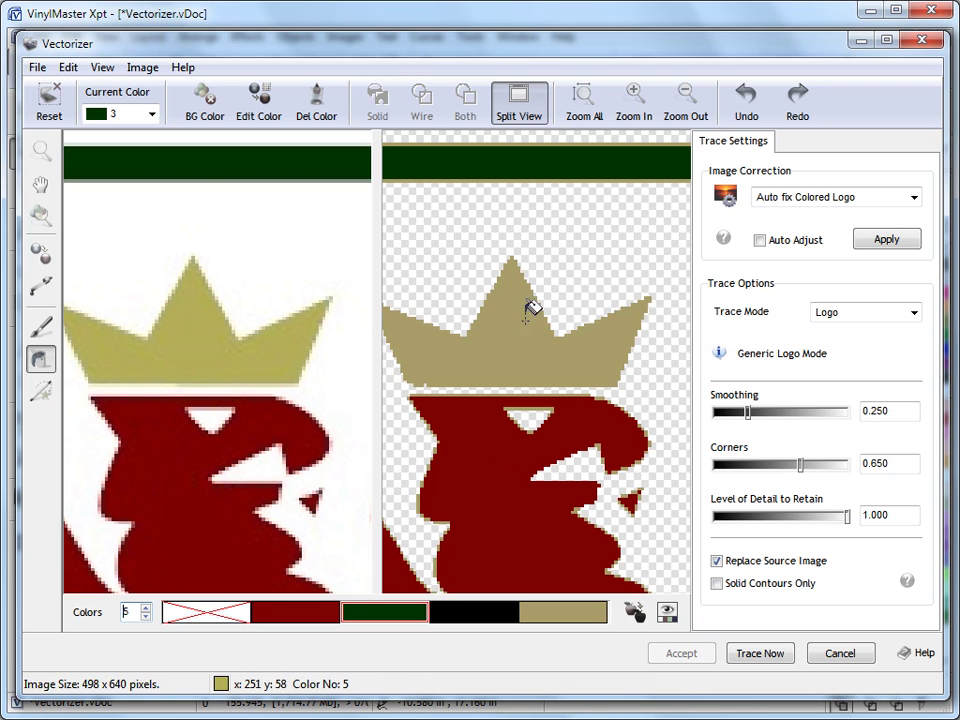
pyautogui.click(461, 463)
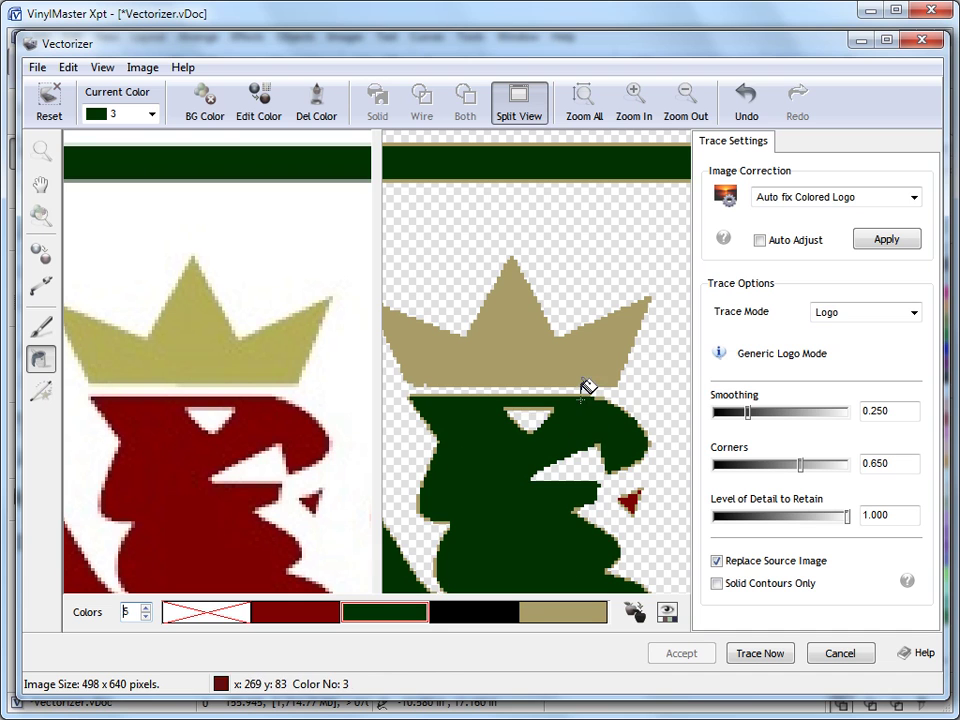
pyautogui.click(746, 105)
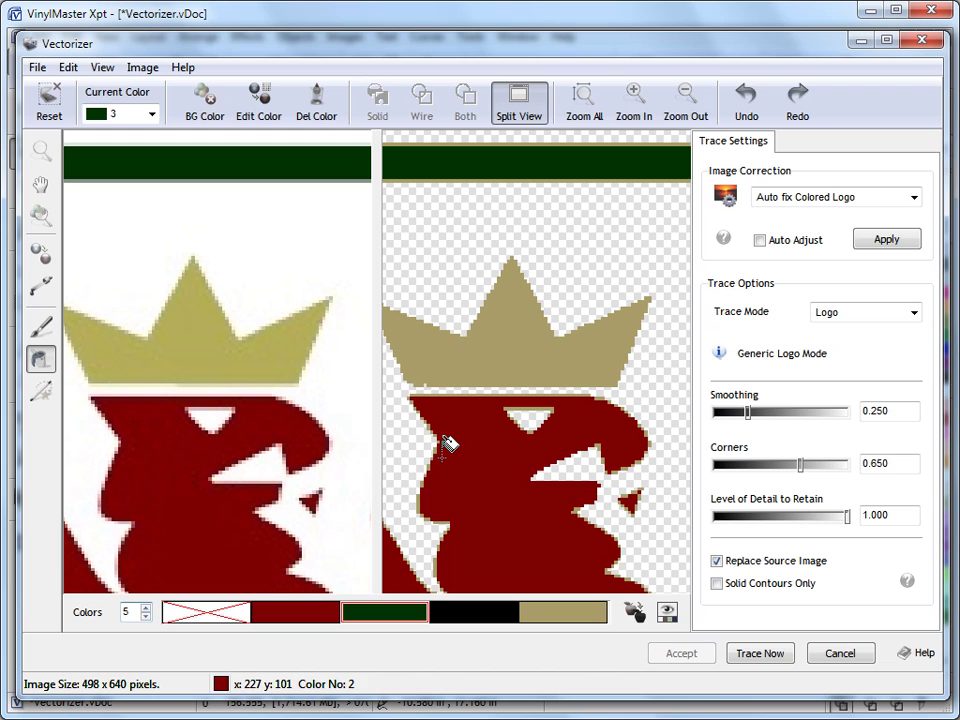
# Turn off Split View and zoom closely onto the crown and griffin head
pyautogui.click(45, 332)
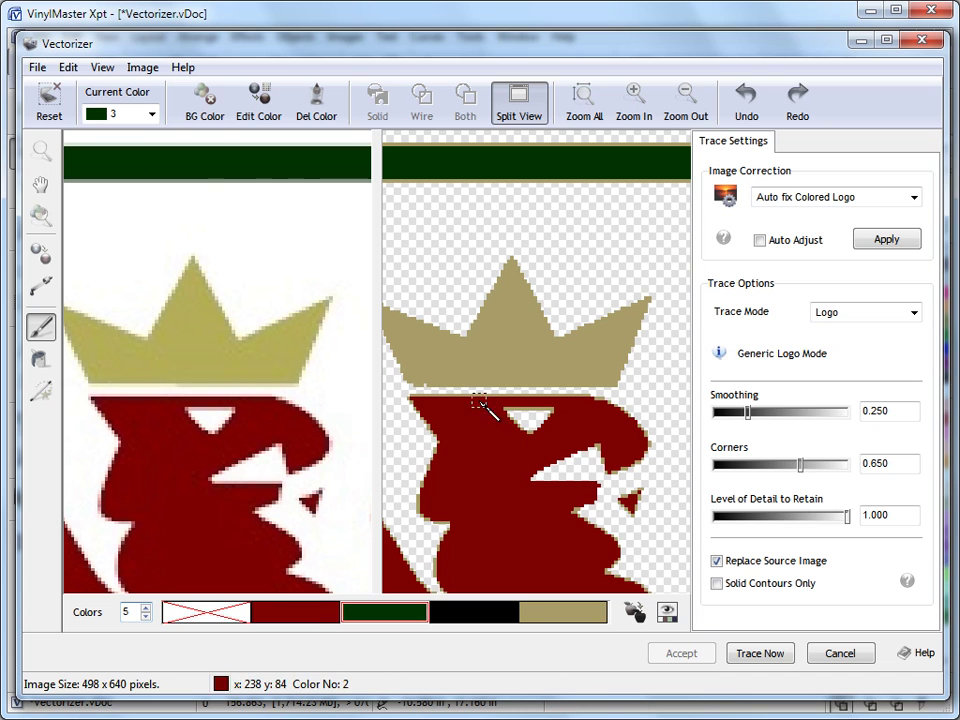
pyautogui.click(634, 100)
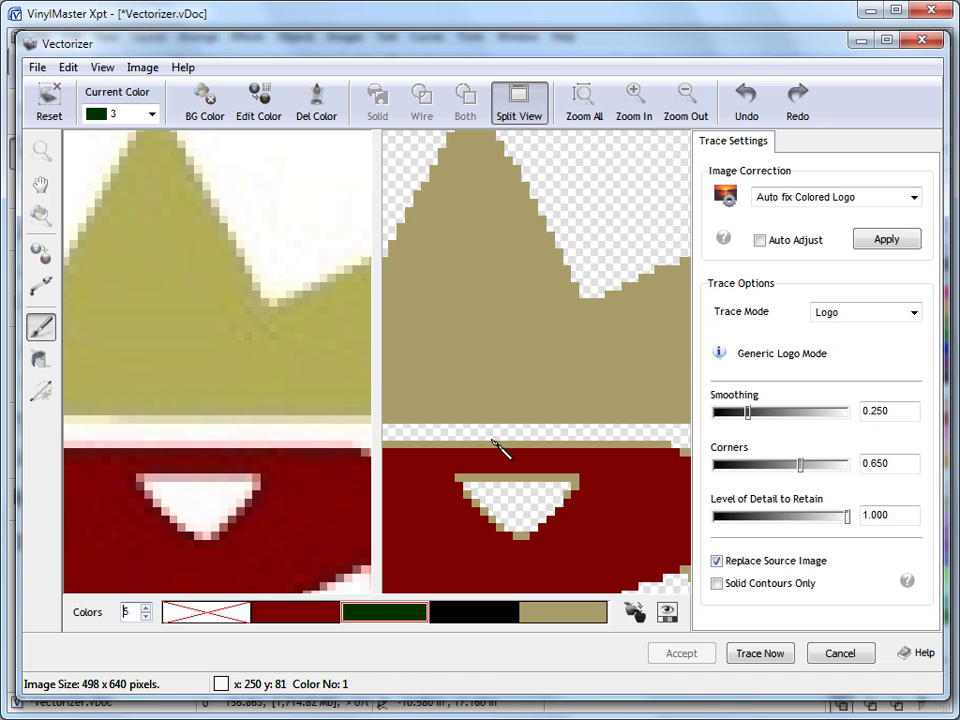
pyautogui.click(525, 95)
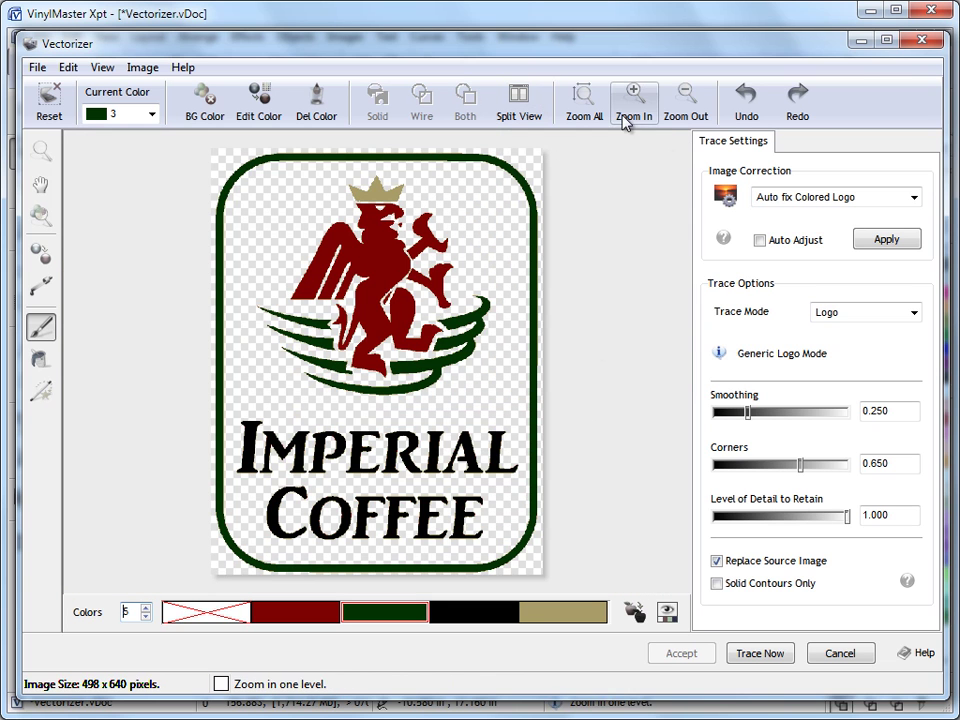
pyautogui.click(41, 150)
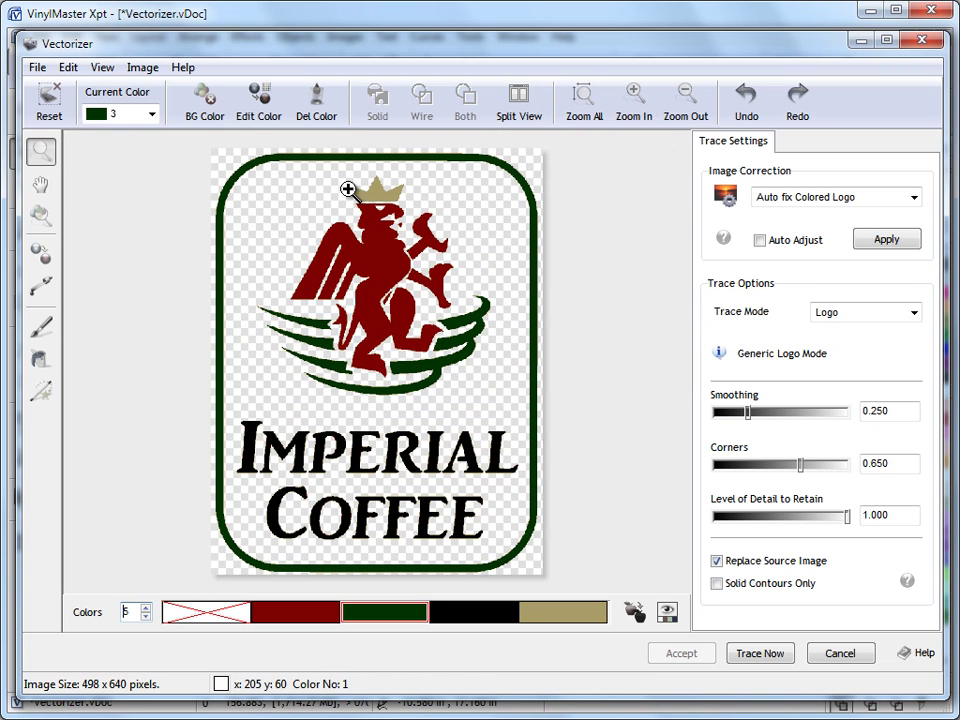
pyautogui.moveTo(348, 180); pyautogui.dragTo(423, 233)
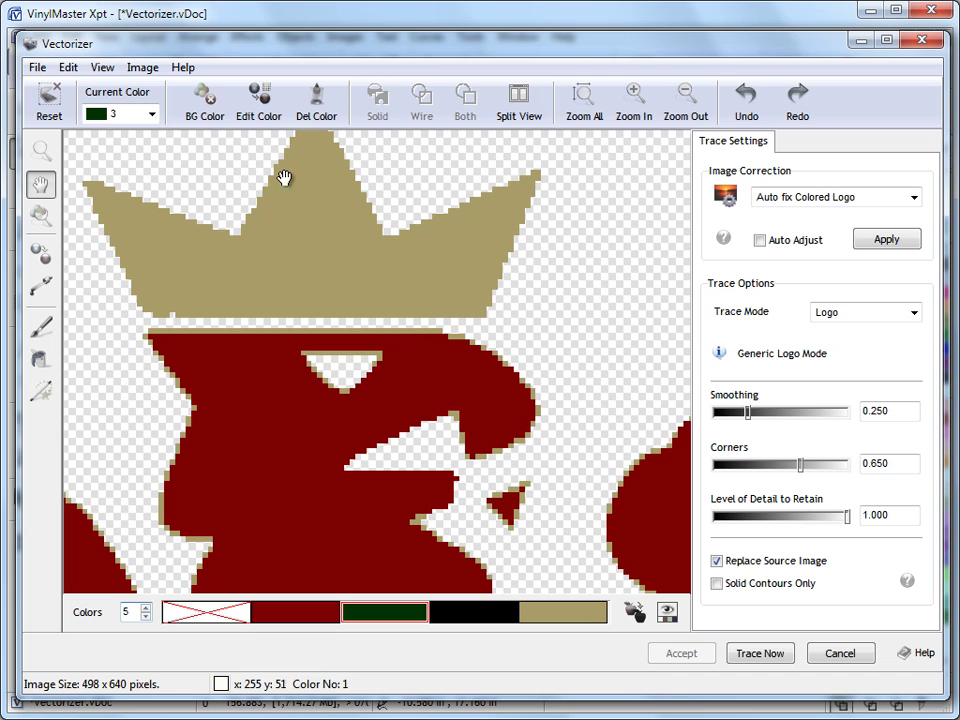
# Brush the tan fringe on the head top, curl, eye hole and left side dark red
pyautogui.click(42, 330)
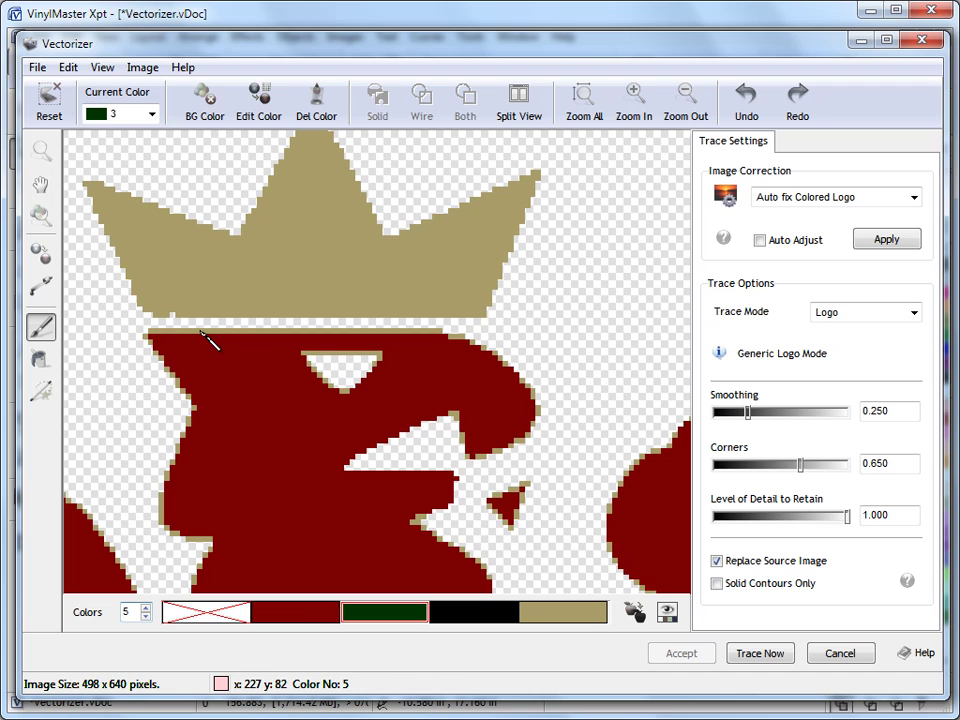
pyautogui.click(308, 617)
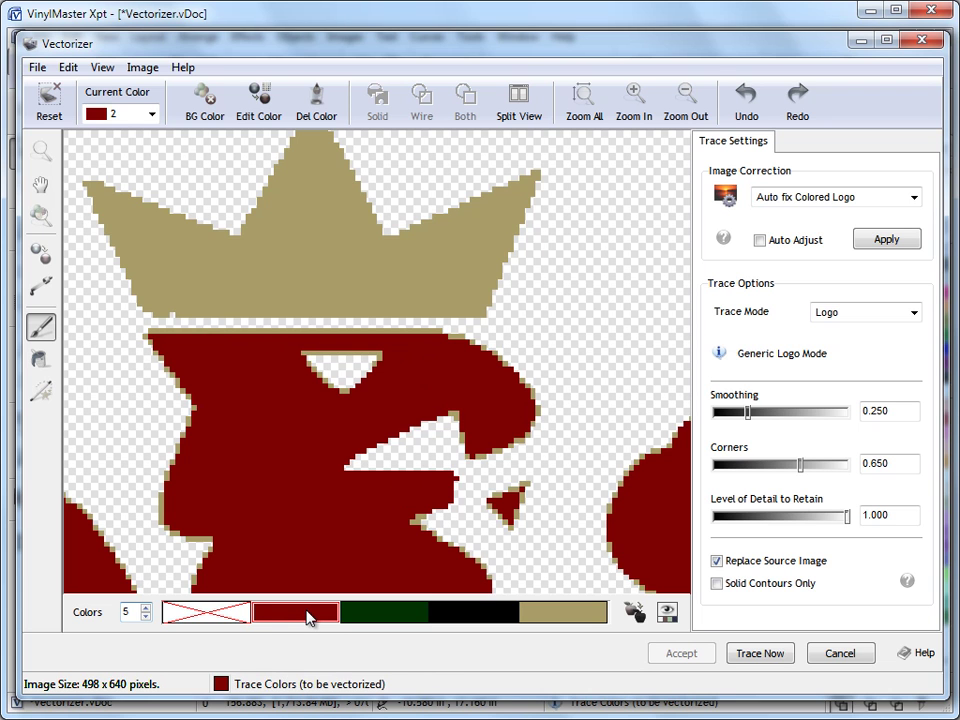
pyautogui.moveTo(152, 333)
pyautogui.mouseDown()
pyautogui.moveTo(243, 347)
pyautogui.moveTo(383, 341)
pyautogui.mouseUp()
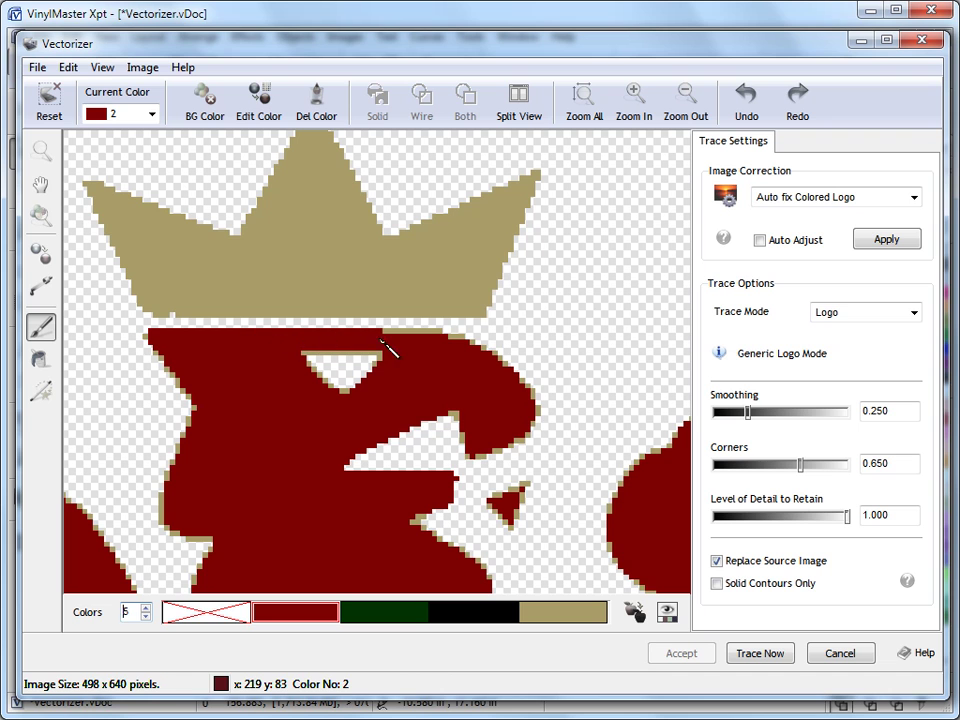
pyautogui.moveTo(538, 413)
pyautogui.mouseDown()
pyautogui.moveTo(505, 439)
pyautogui.moveTo(460, 455)
pyautogui.mouseUp()
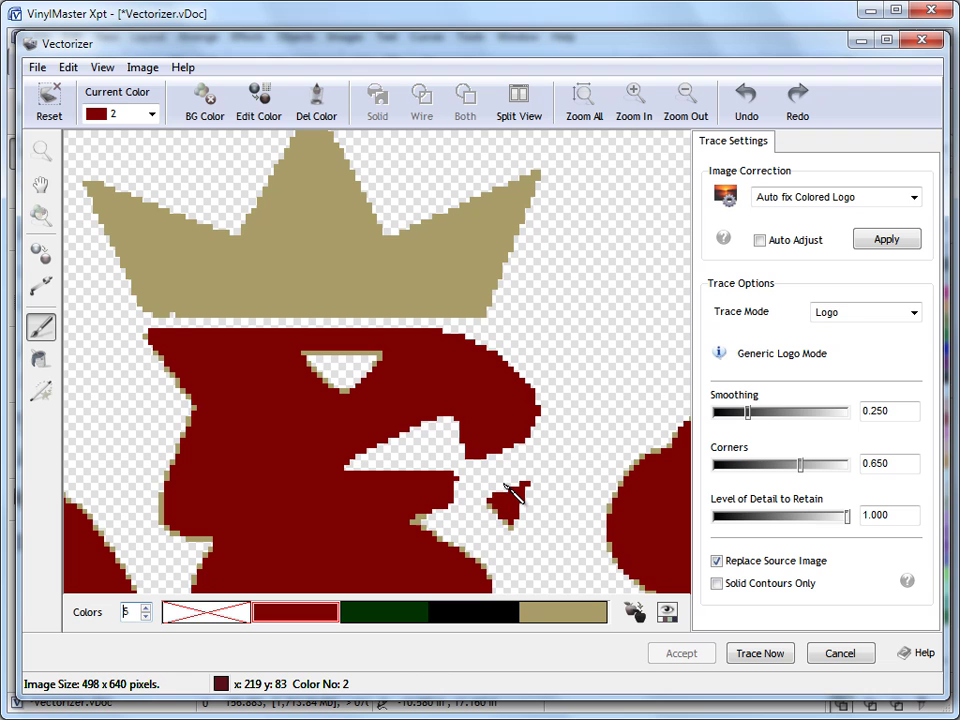
pyautogui.moveTo(387, 357); pyautogui.dragTo(307, 362)
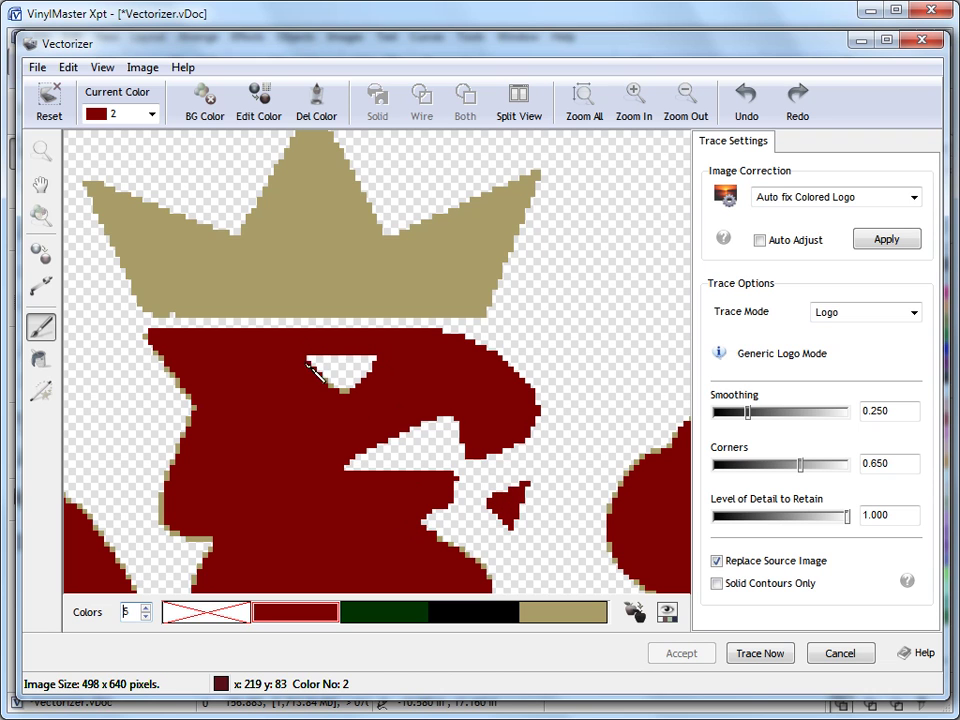
pyautogui.moveTo(143, 341); pyautogui.dragTo(188, 421)
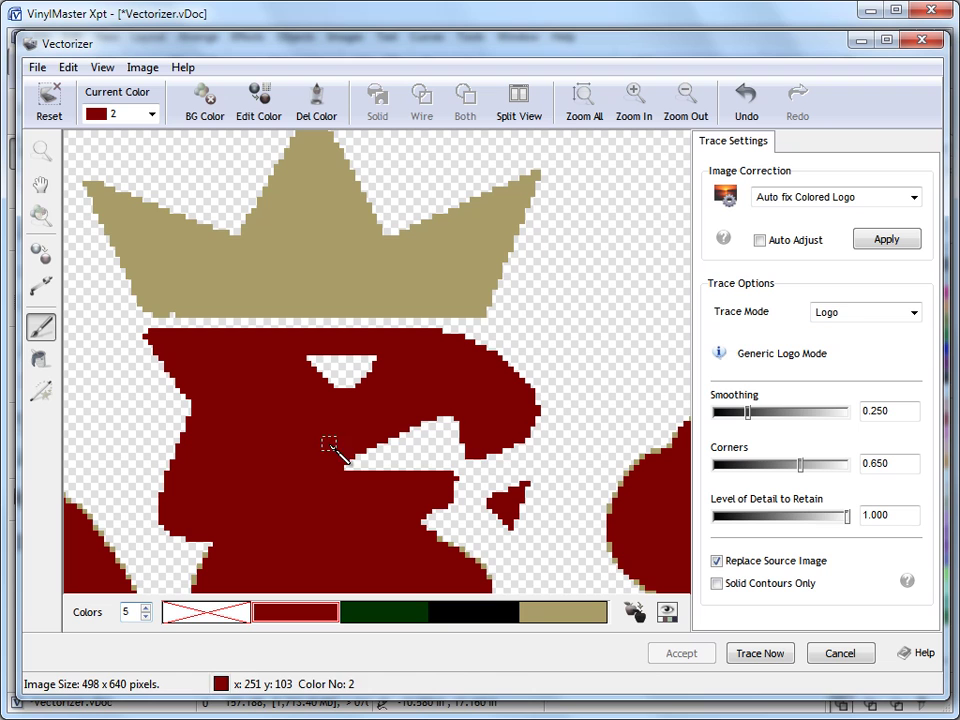
# Undo the dark red edge repainting to restore the tan fringe, and show the image correction filters
pyautogui.click(44, 292)
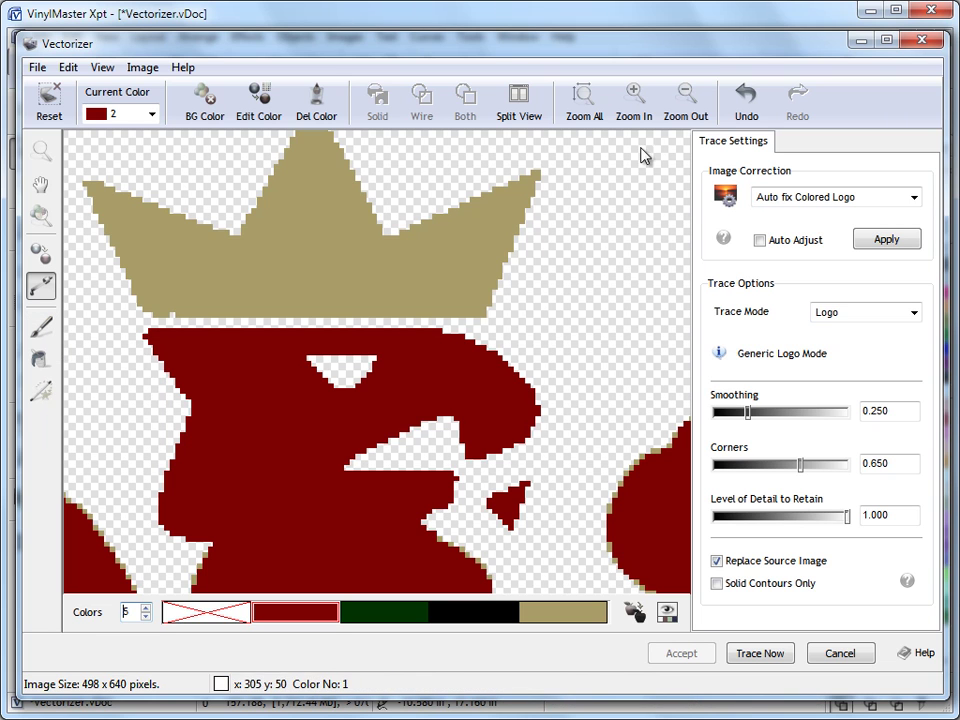
pyautogui.click(746, 104)
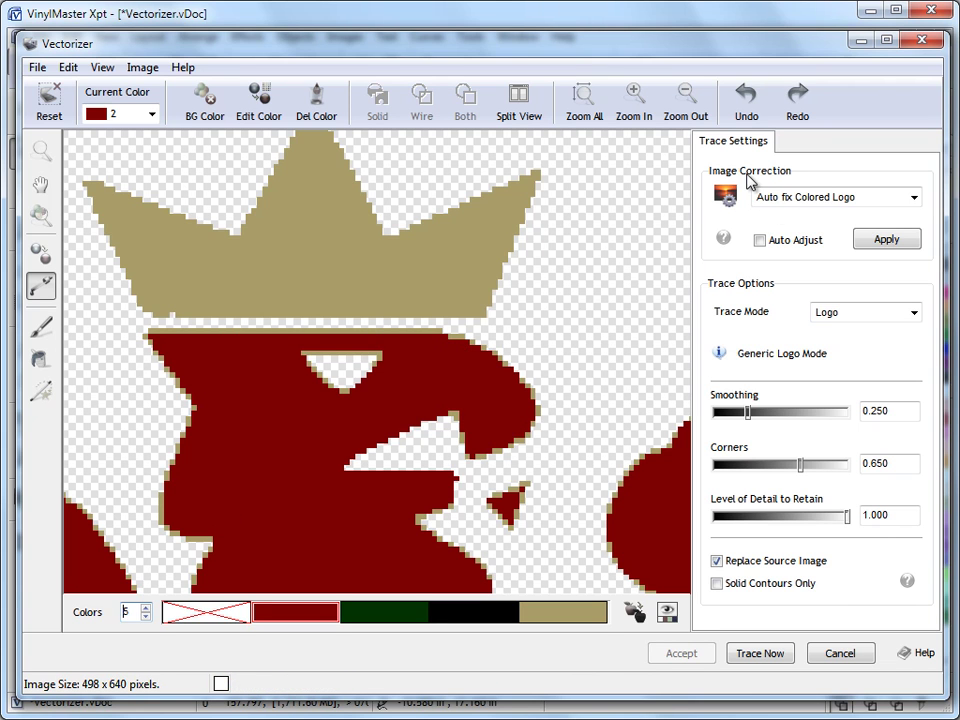
pyautogui.click(793, 200)
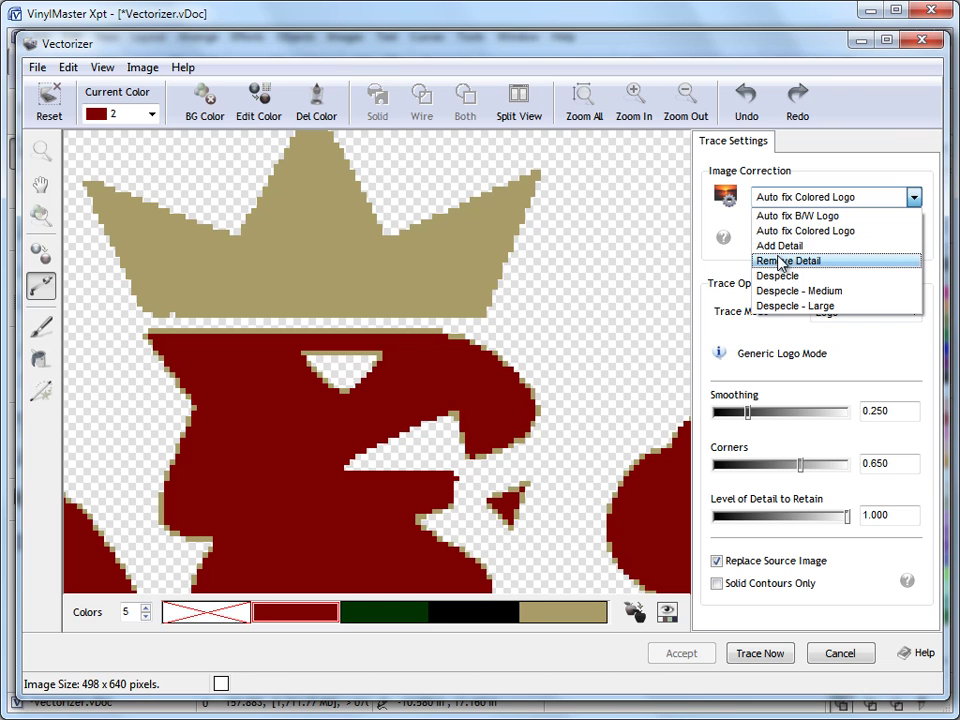
# Apply the Remove Detail correction, undo it, and apply it again to compare
pyautogui.click(792, 261)
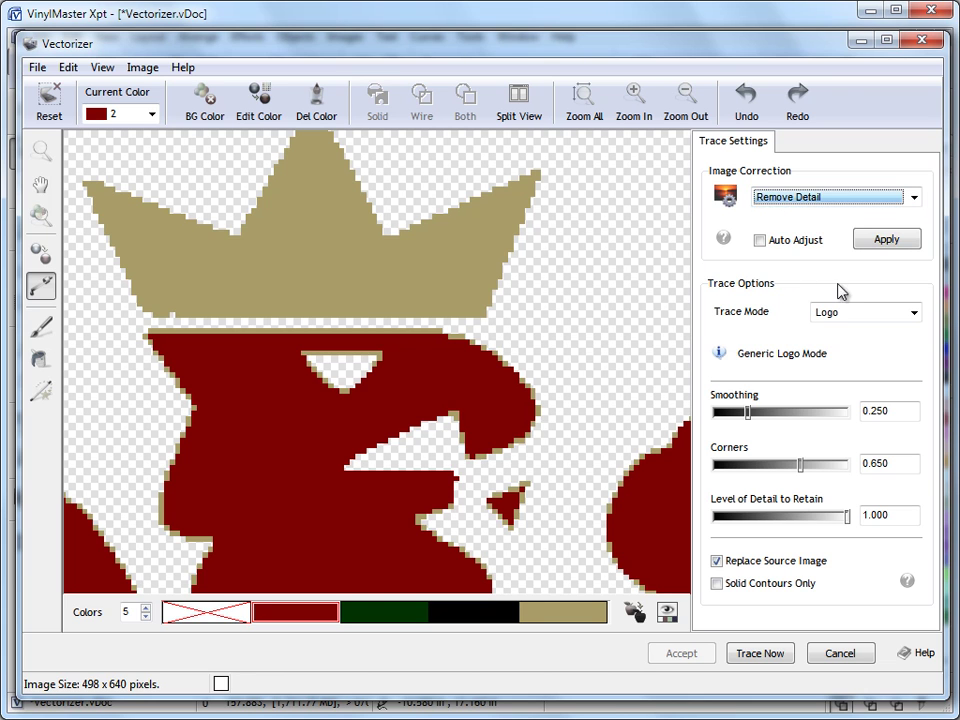
pyautogui.click(886, 245)
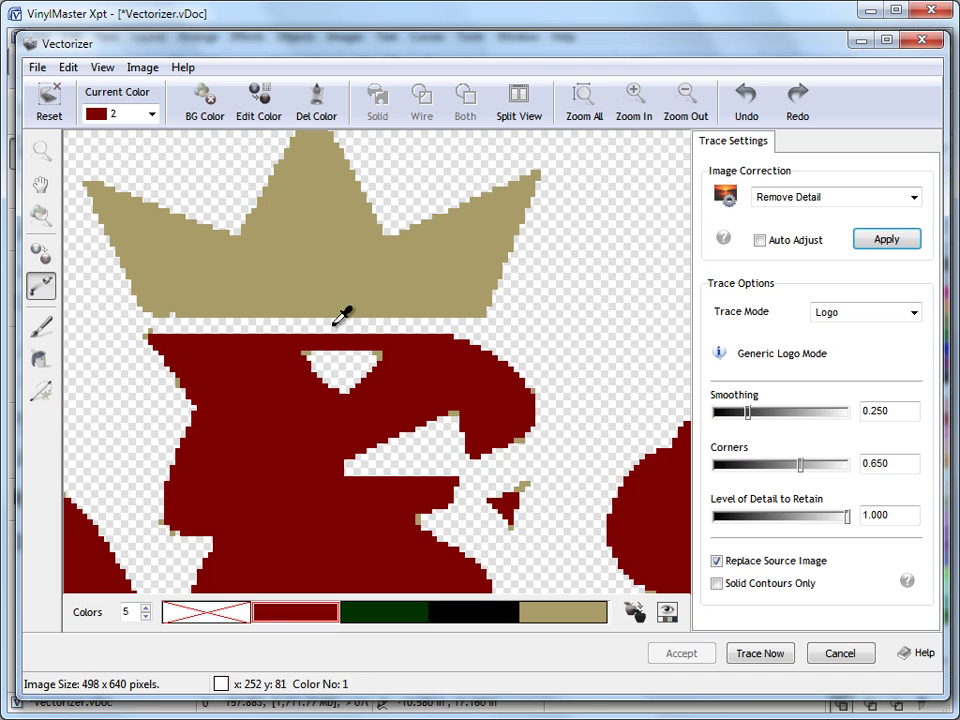
pyautogui.click(742, 112)
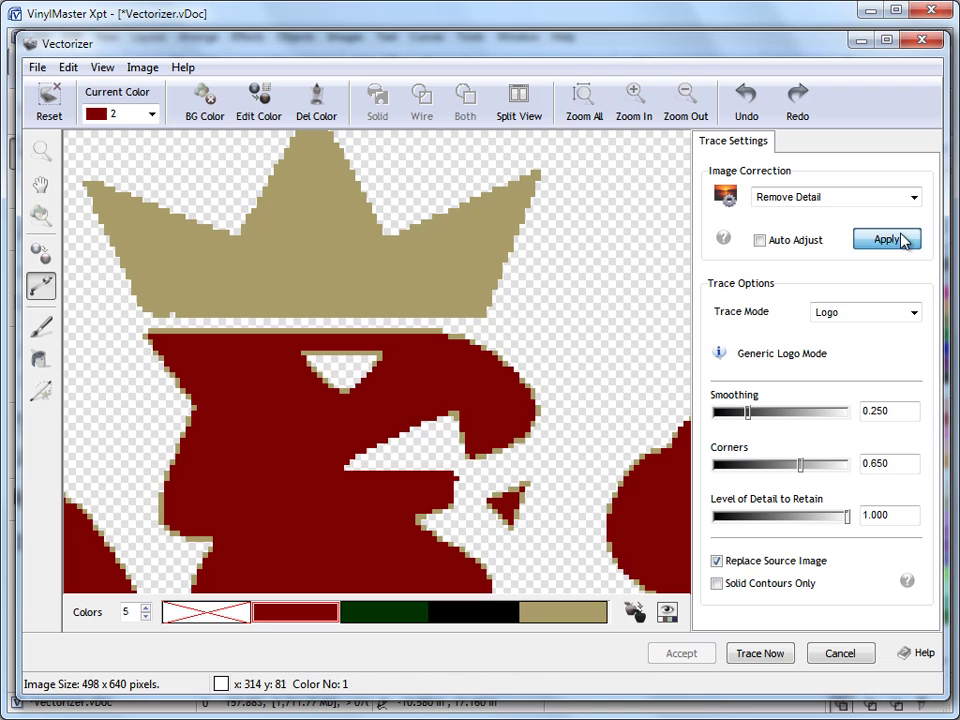
pyautogui.click(855, 239)
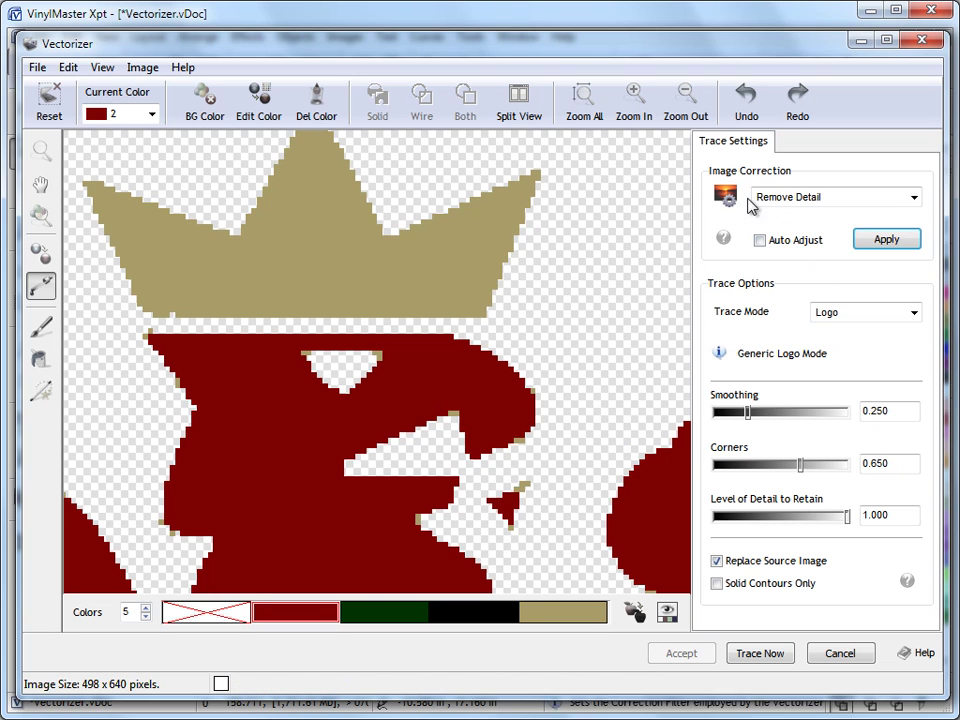
# Reapply Remove Detail once more, then undo the last two steps
pyautogui.click(806, 205)
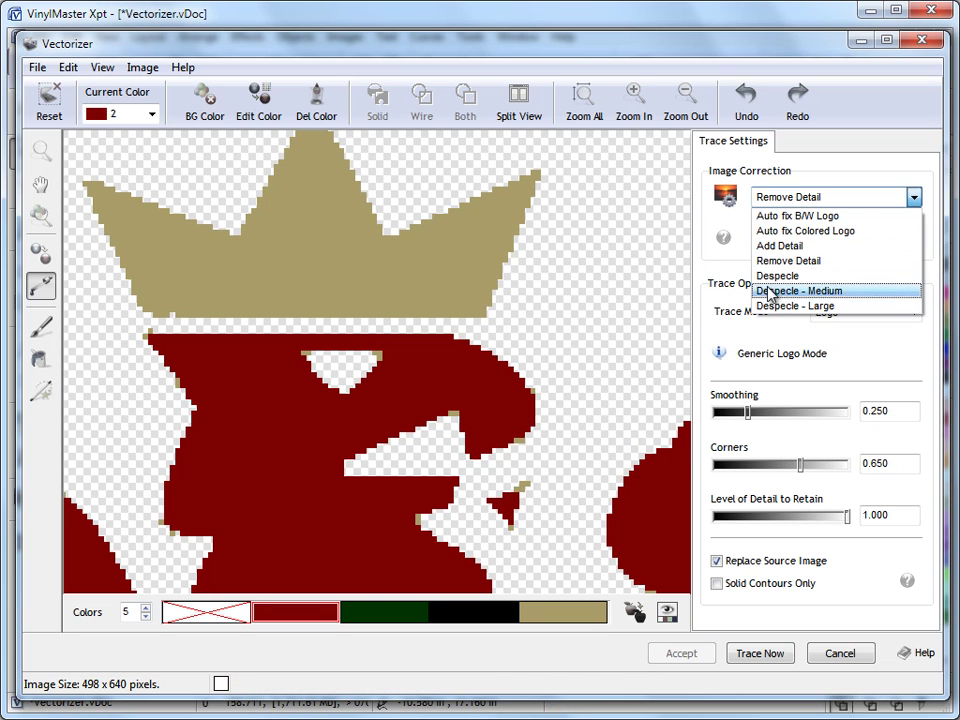
pyautogui.click(792, 263)
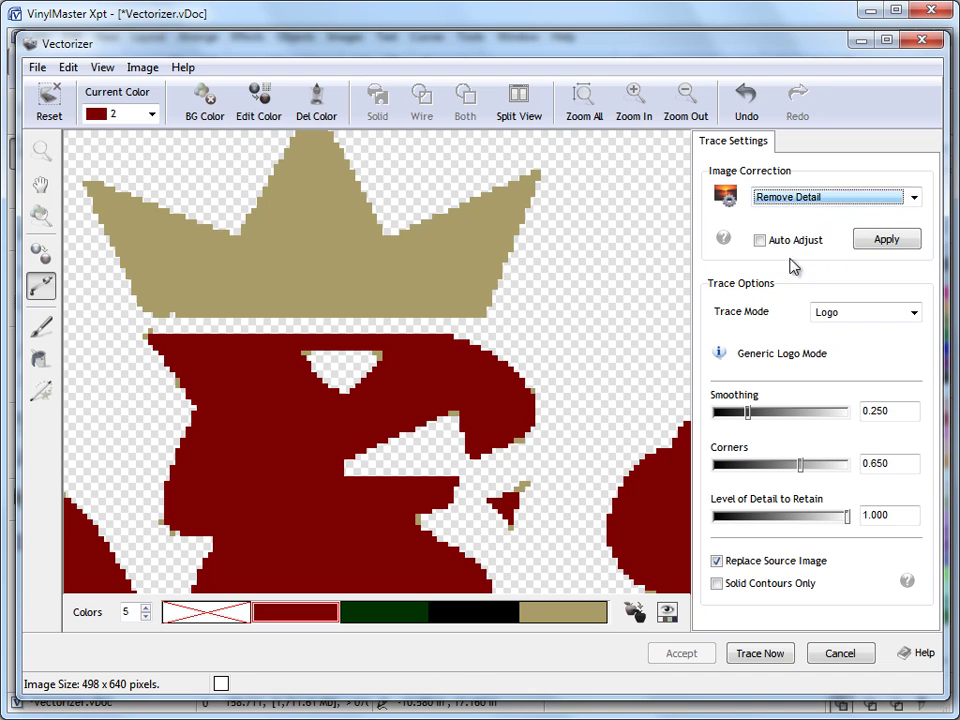
pyautogui.click(884, 243)
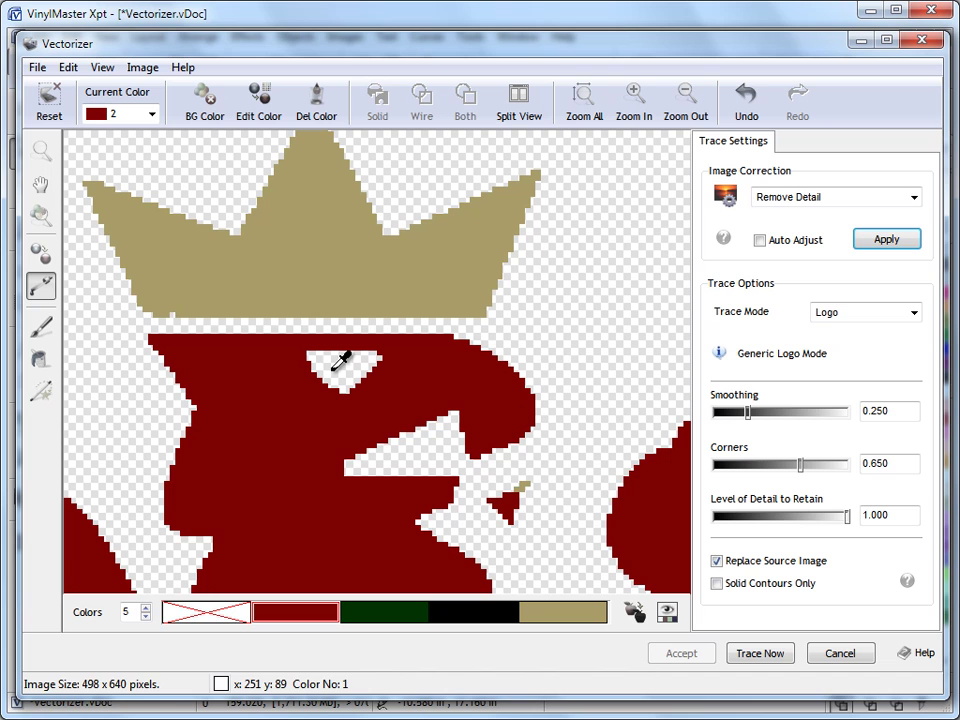
pyautogui.click(764, 106)
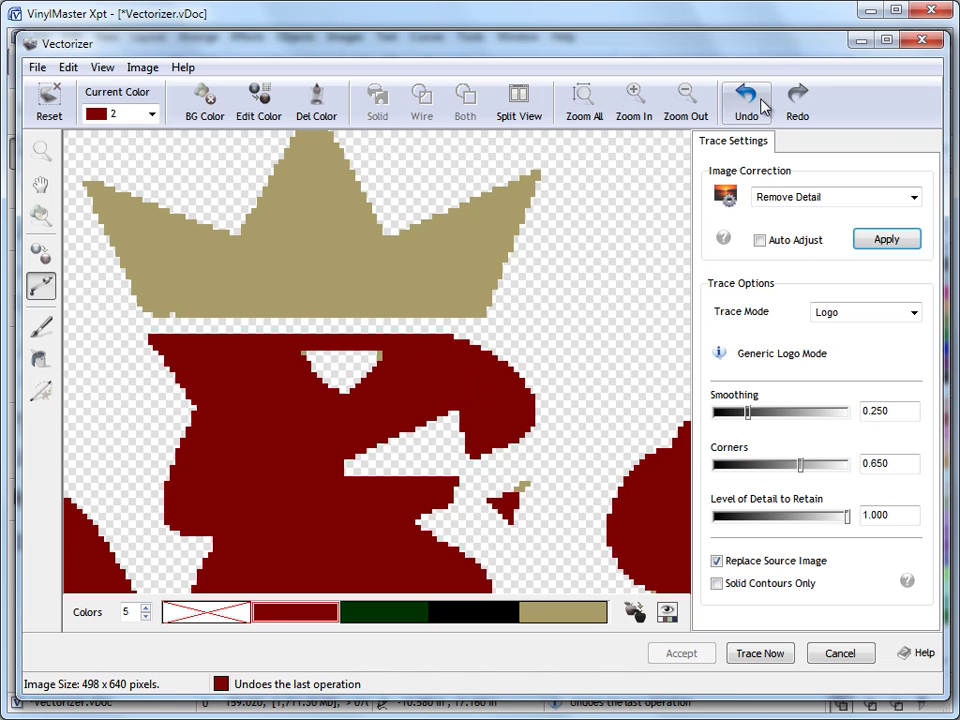
pyautogui.click(764, 106)
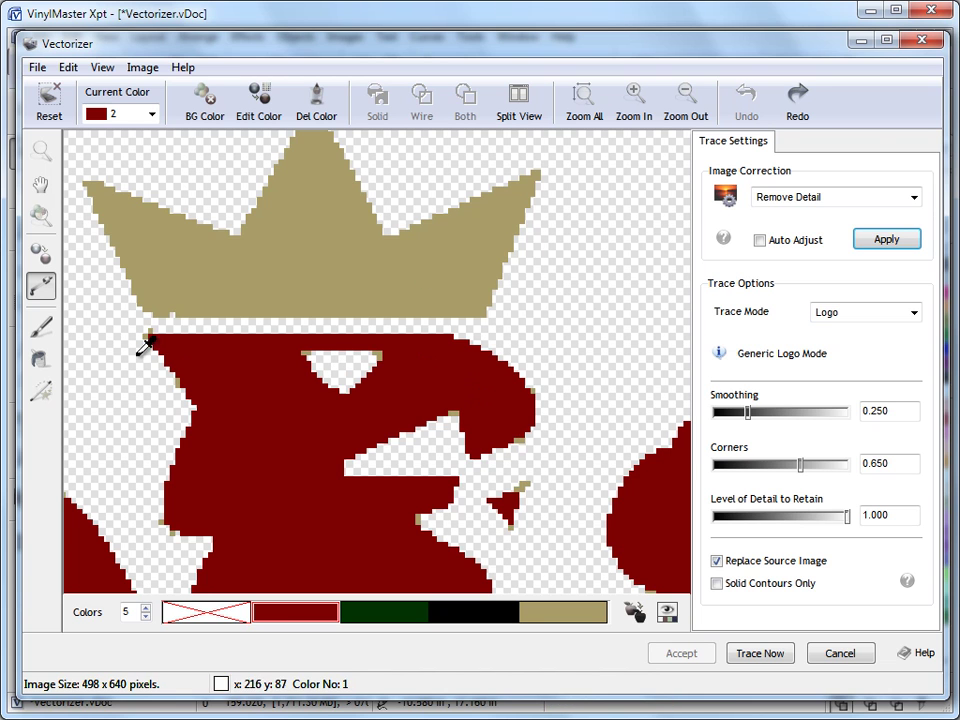
# Apply the plain Despeckle correction to the logo bitmap
pyautogui.click(817, 200)
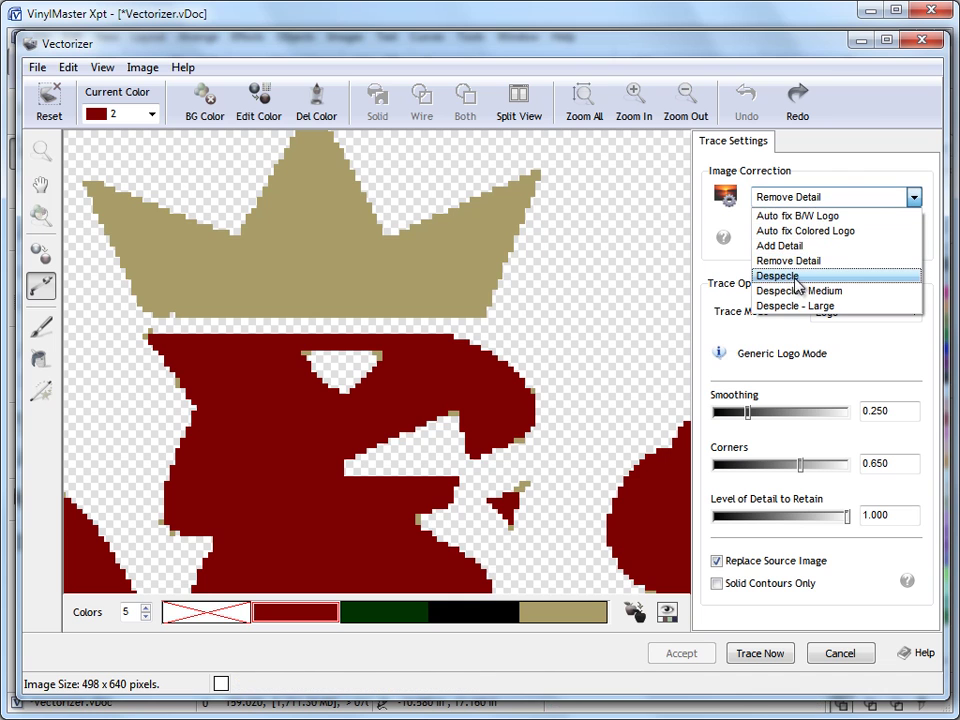
pyautogui.click(789, 277)
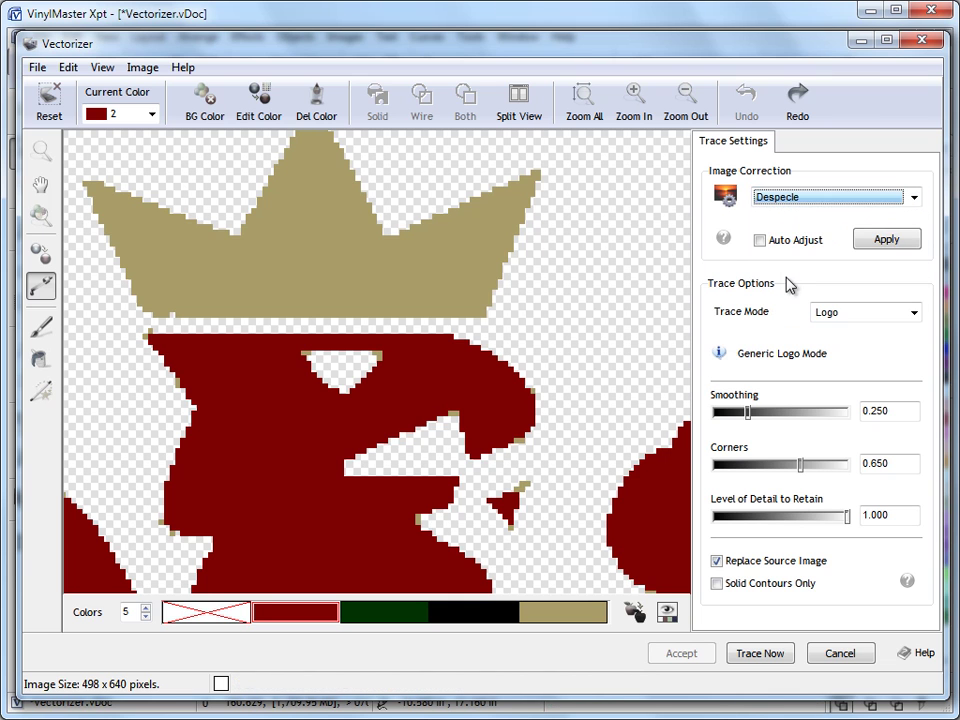
pyautogui.click(789, 200)
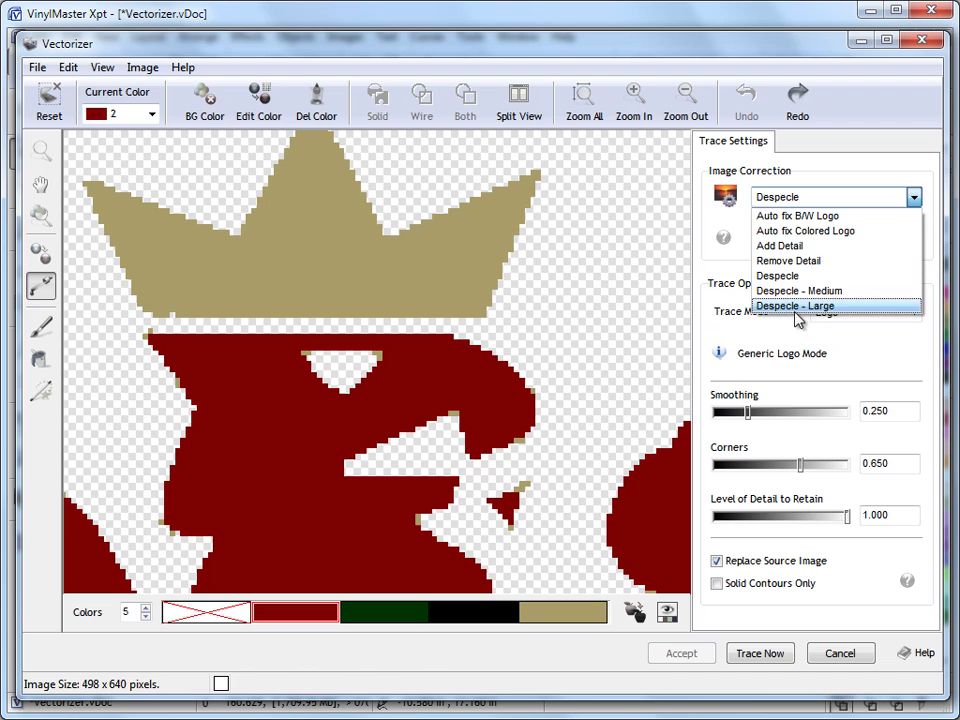
pyautogui.click(790, 278)
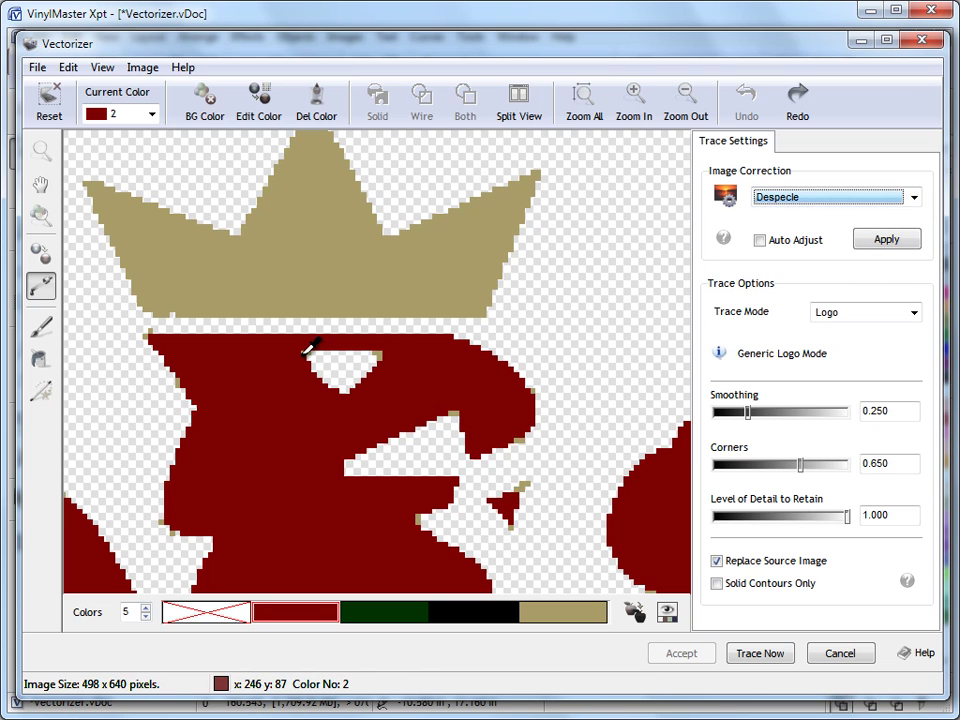
pyautogui.click(868, 242)
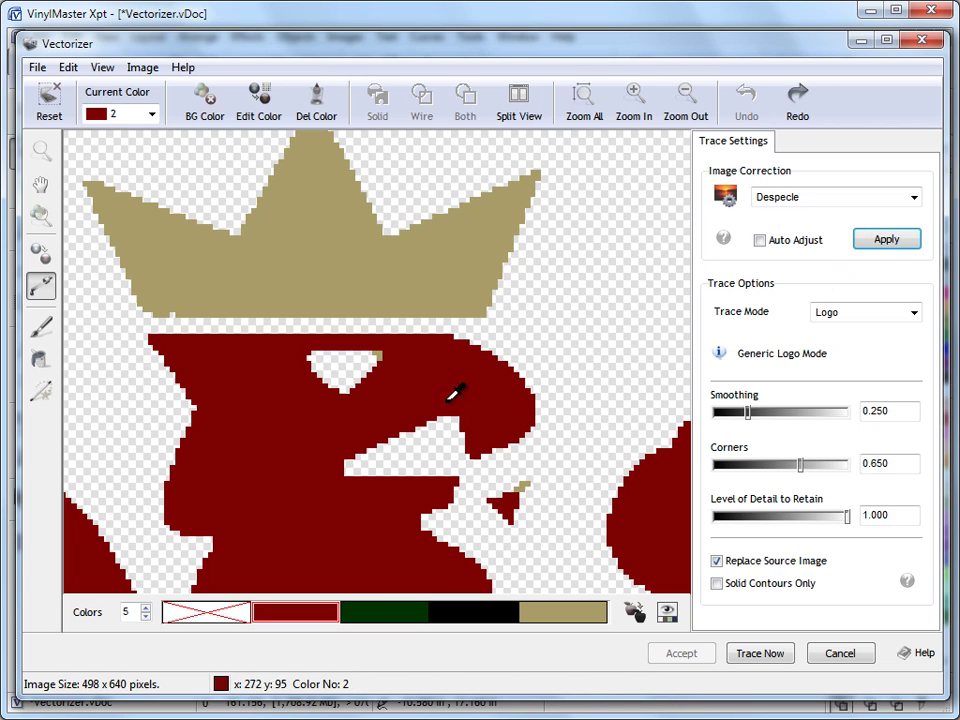
# Apply Despeckle - Medium, try Despeckle - Large, and undo the last correction
pyautogui.click(857, 207)
pyautogui.click(808, 302)
pyautogui.click(890, 245)
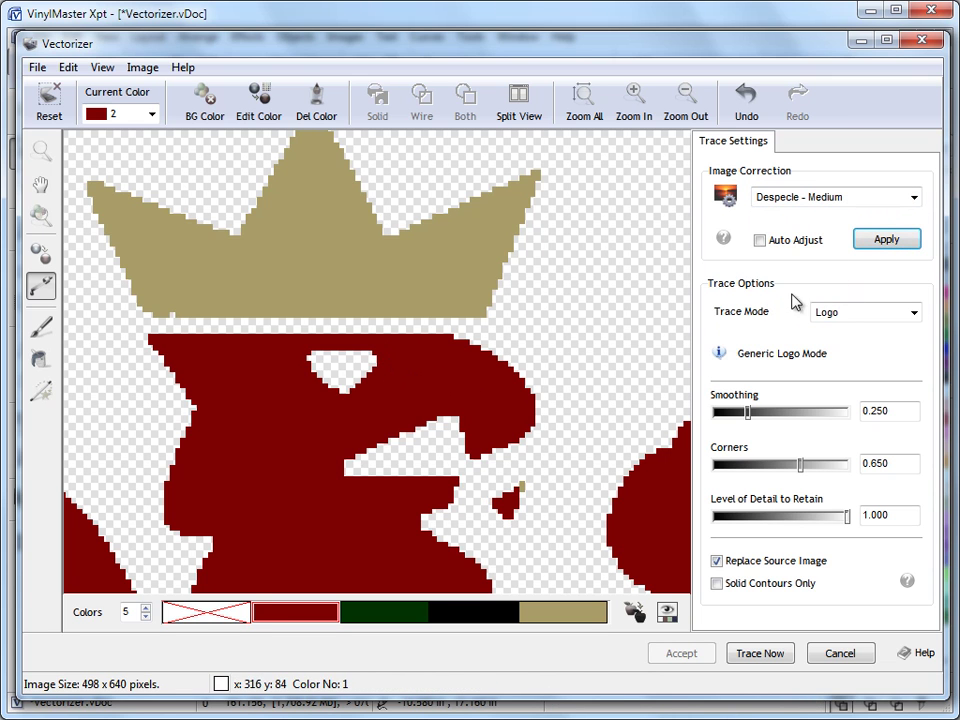
pyautogui.click(818, 202)
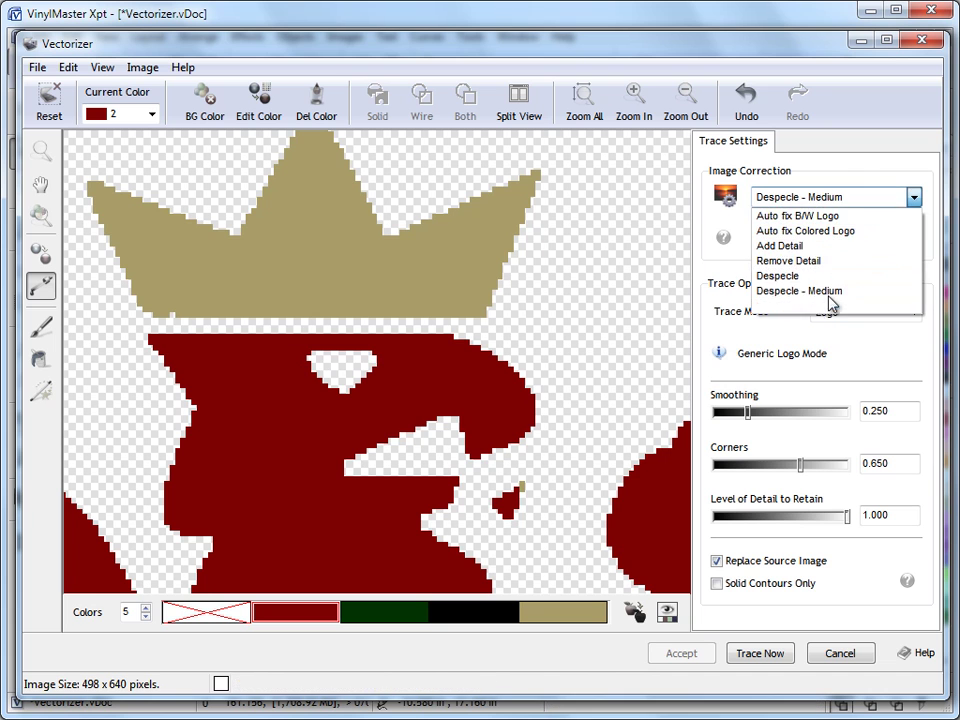
pyautogui.click(829, 305)
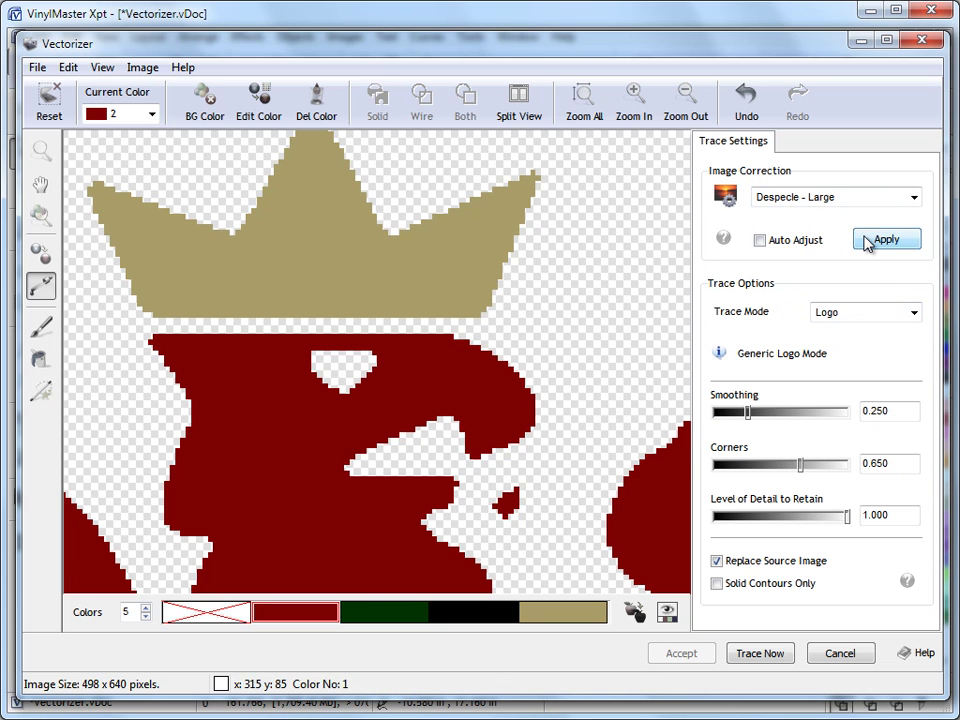
pyautogui.click(754, 116)
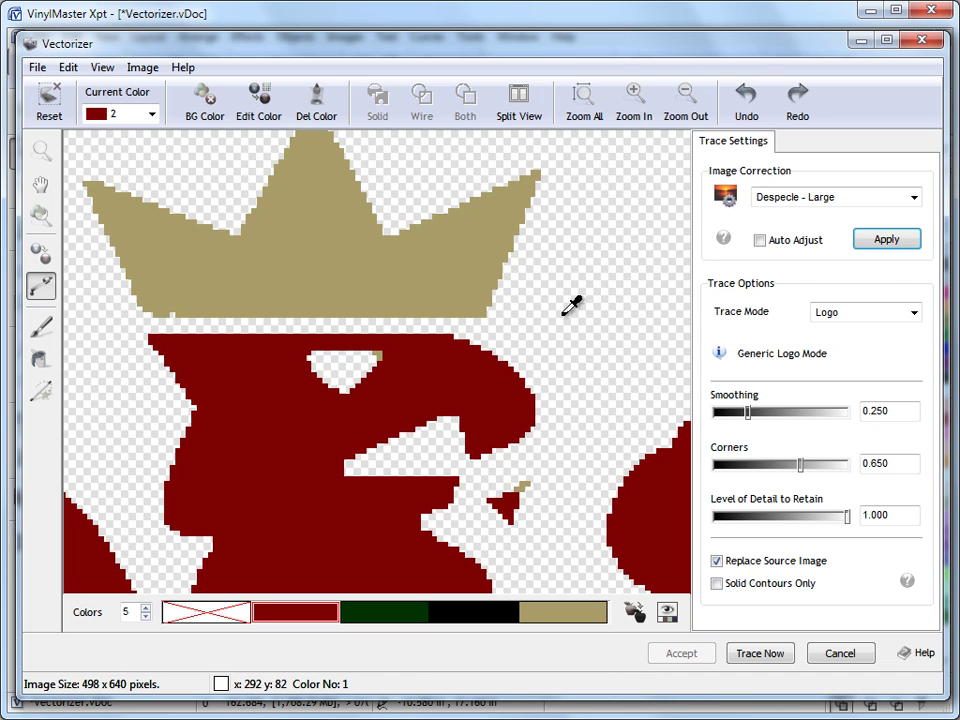
# Reapply plain Despeckle, then set the image correction back to Remove Detail
pyautogui.click(876, 202)
pyautogui.click(885, 273)
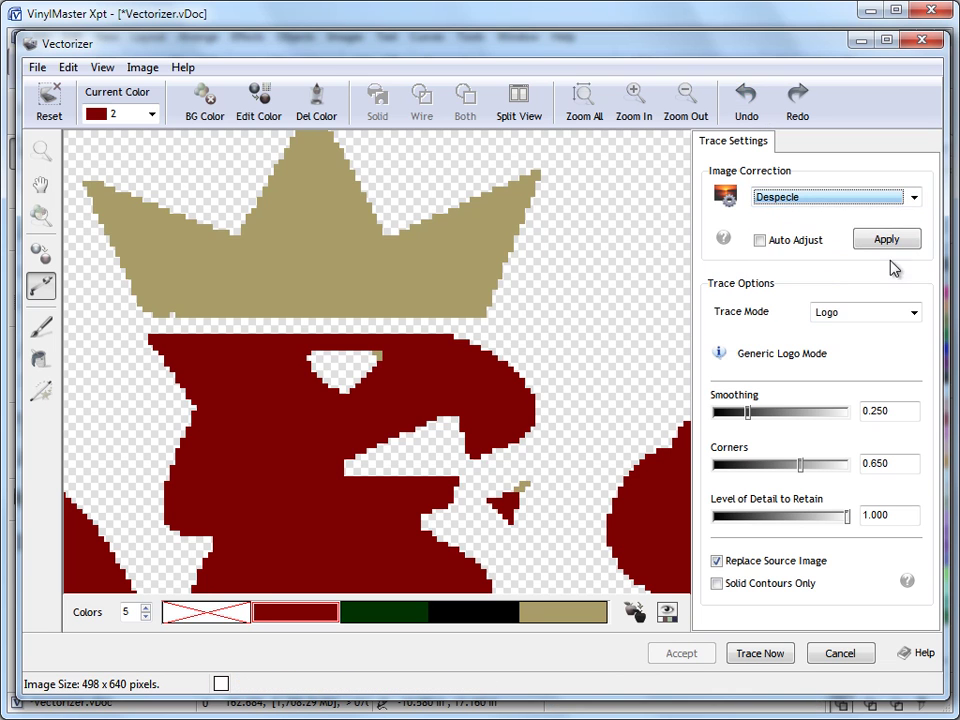
pyautogui.click(884, 246)
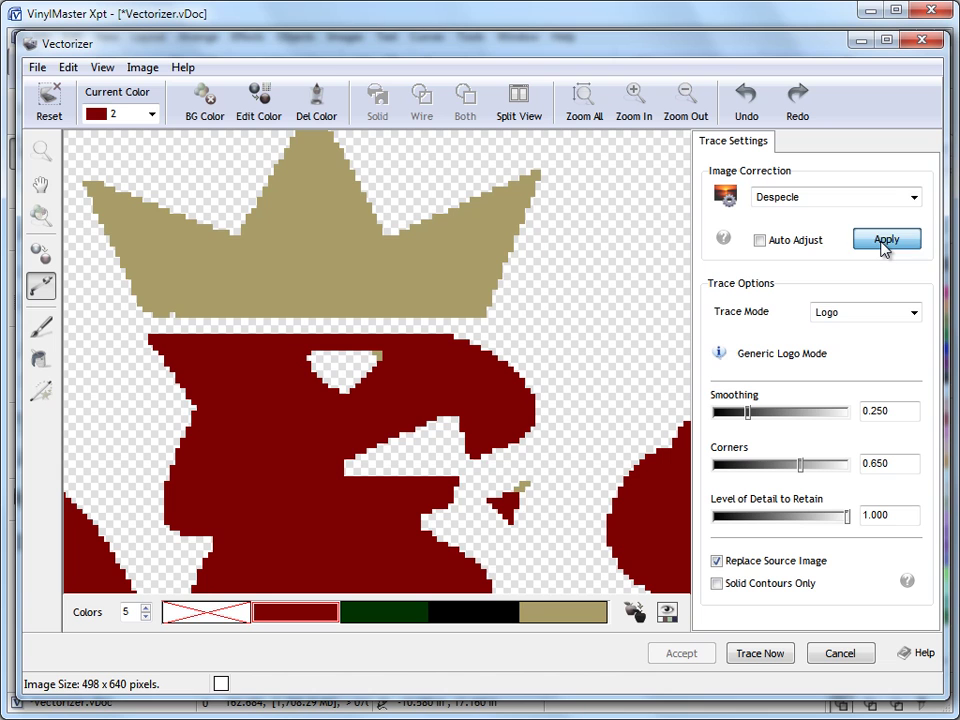
pyautogui.click(830, 200)
pyautogui.click(860, 261)
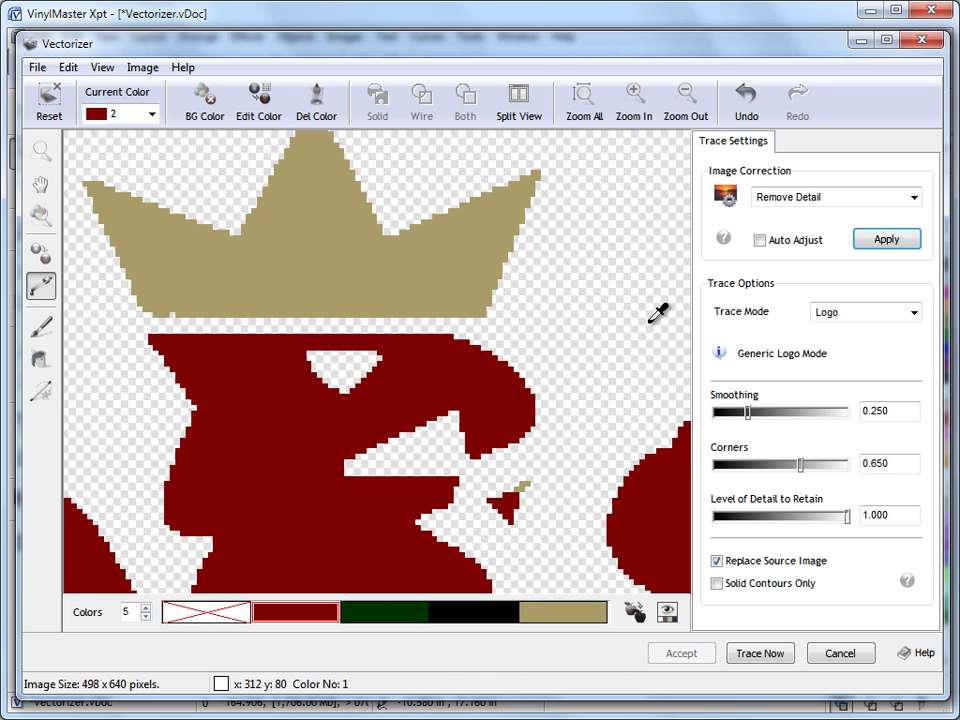
# Inspect the lower logo, including the red ellipse and green bands; sample white as a colour, then undo it
pyautogui.moveTo(678, 370); pyautogui.dragTo(381, 176)
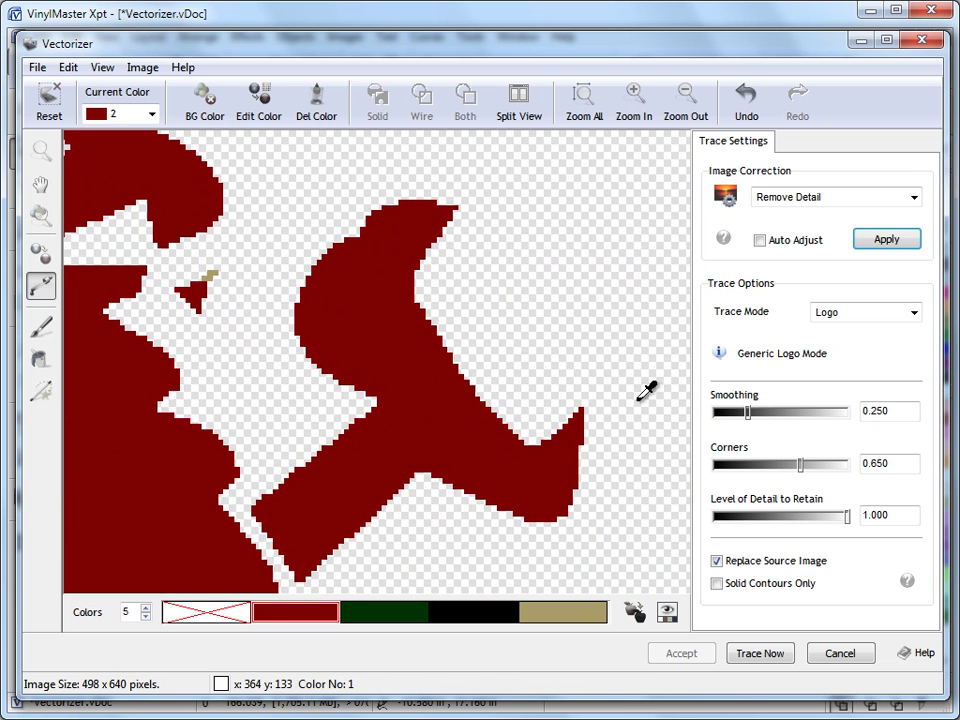
pyautogui.moveTo(686, 527); pyautogui.dragTo(548, 287)
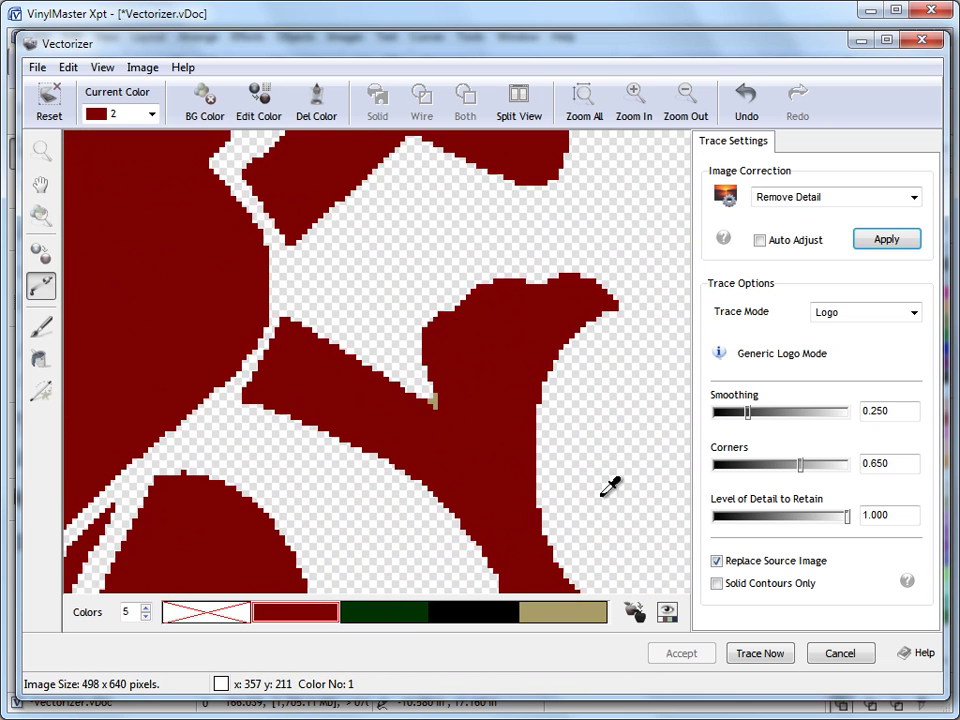
pyautogui.moveTo(688, 562); pyautogui.dragTo(681, 349)
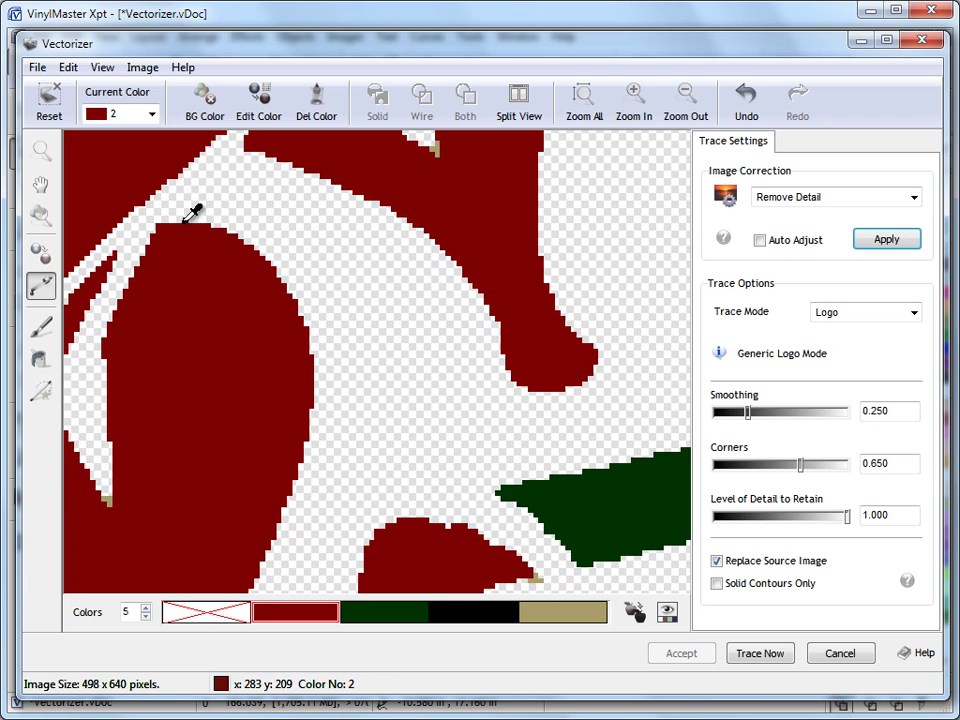
pyautogui.moveTo(697, 569); pyautogui.dragTo(705, 223)
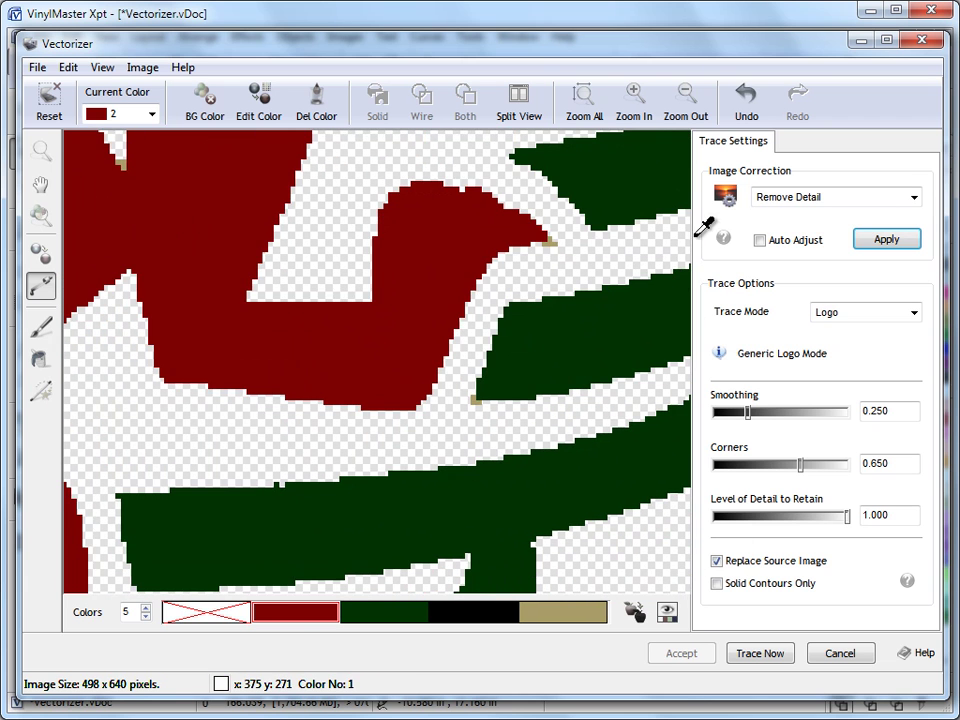
pyautogui.moveTo(684, 578); pyautogui.dragTo(684, 408)
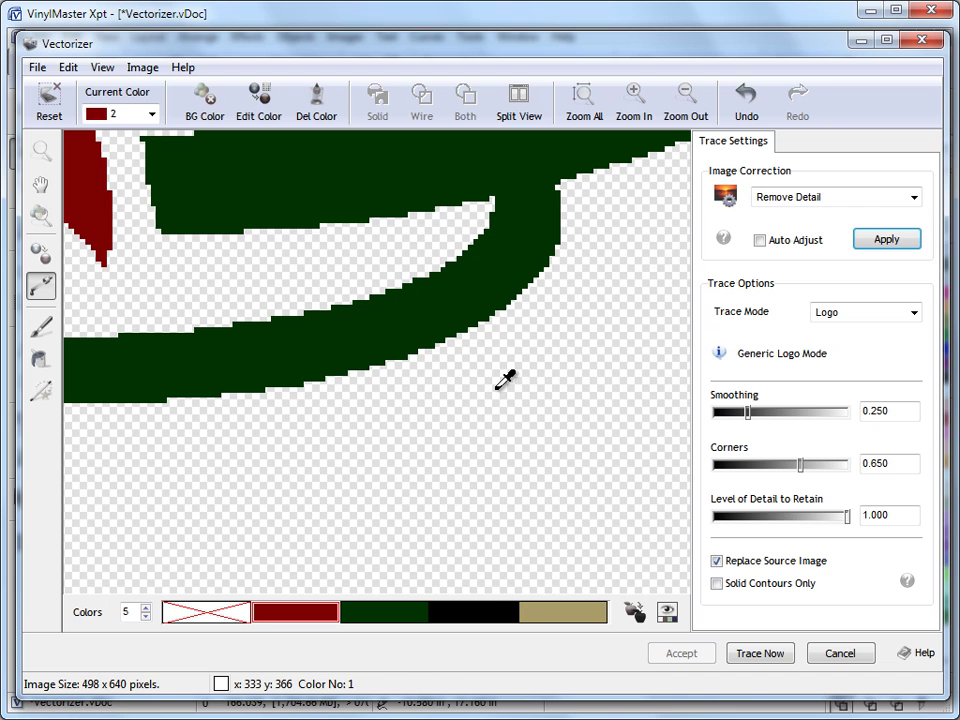
pyautogui.click(690, 460)
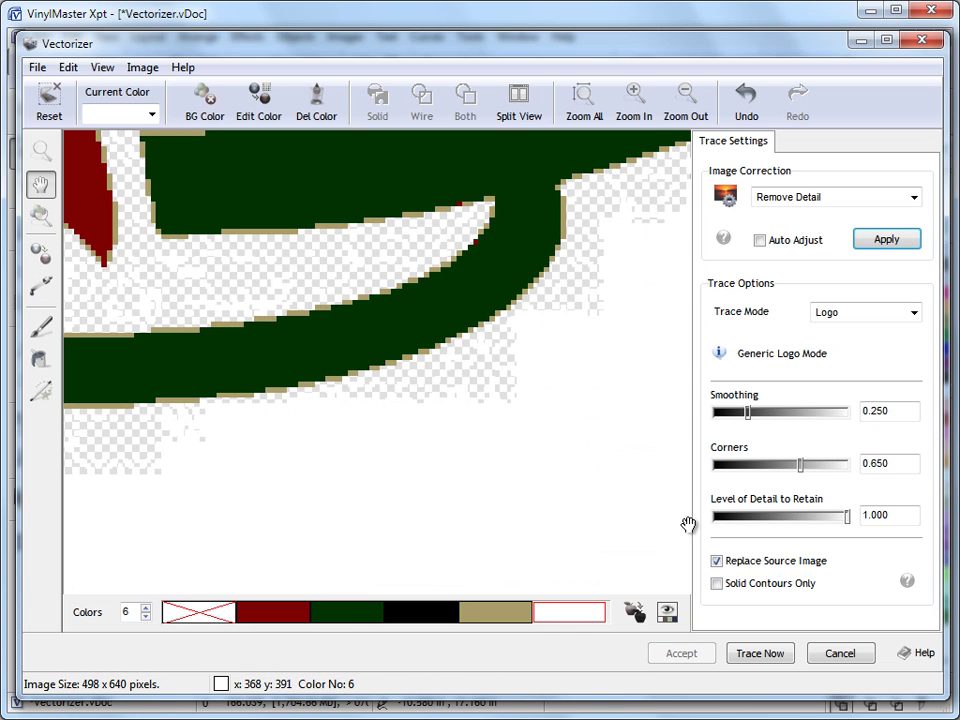
pyautogui.click(743, 112)
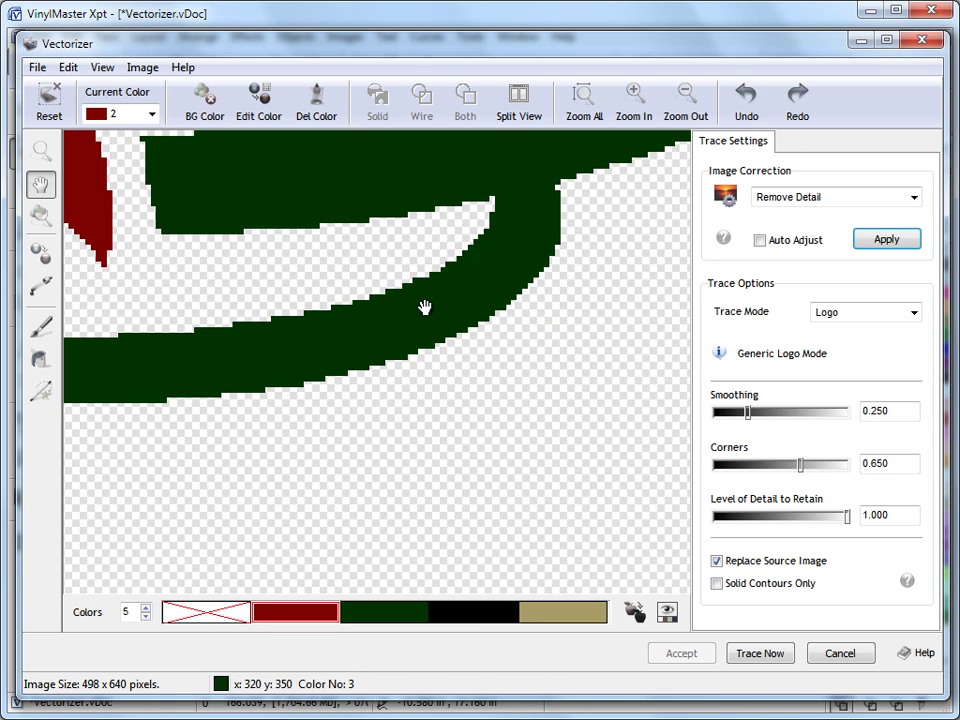
# Pan across the large PE and MP letters, then zoom to fit the whole logo
pyautogui.click(40, 184)
pyautogui.moveTo(73, 559); pyautogui.dragTo(675, 142)
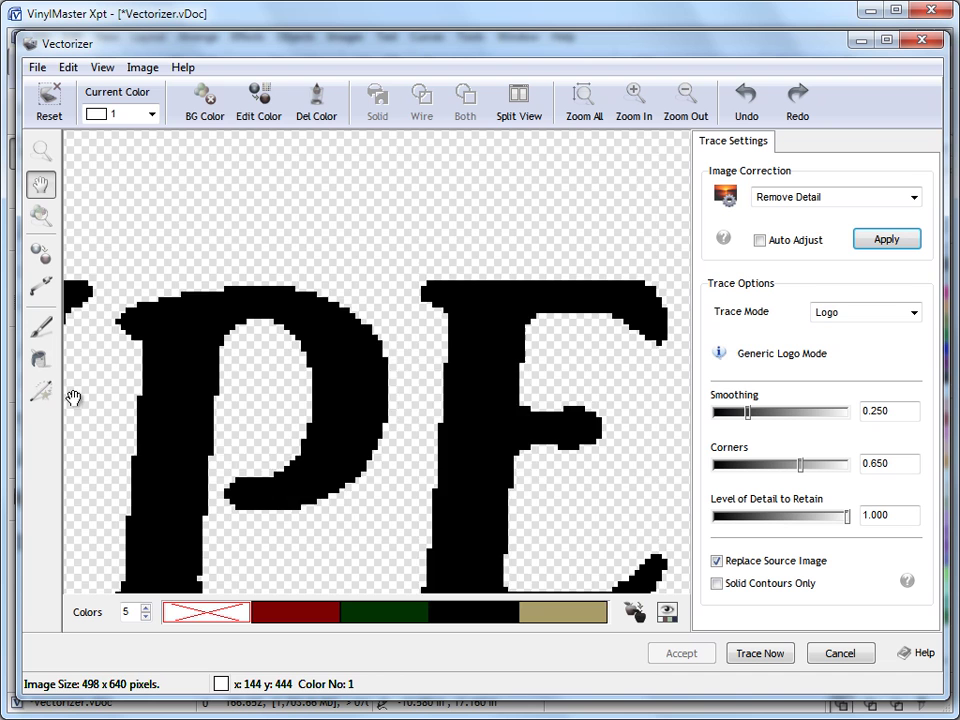
pyautogui.moveTo(71, 394); pyautogui.dragTo(536, 315)
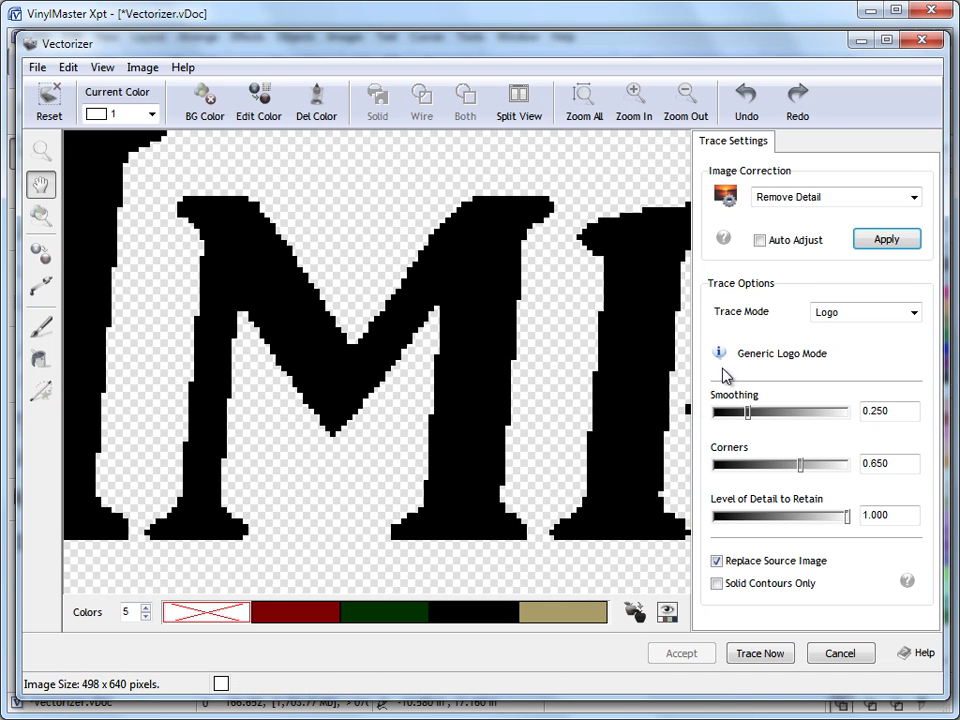
pyautogui.click(597, 123)
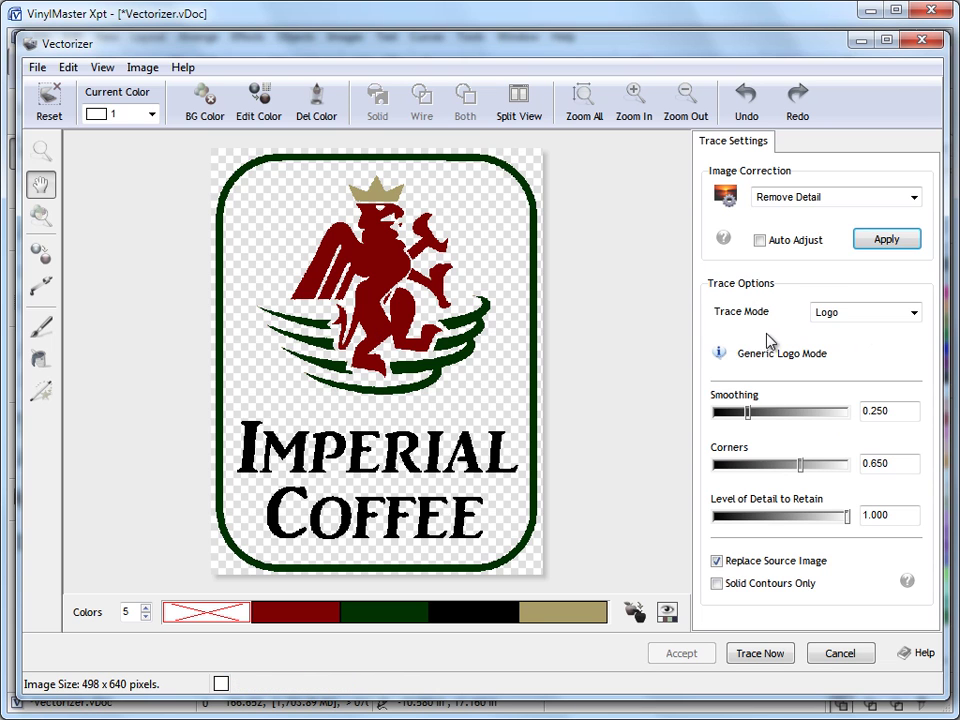
# Set Trace Mode to Default and trace the Imperial Coffee logo into vectors
pyautogui.click(914, 314)
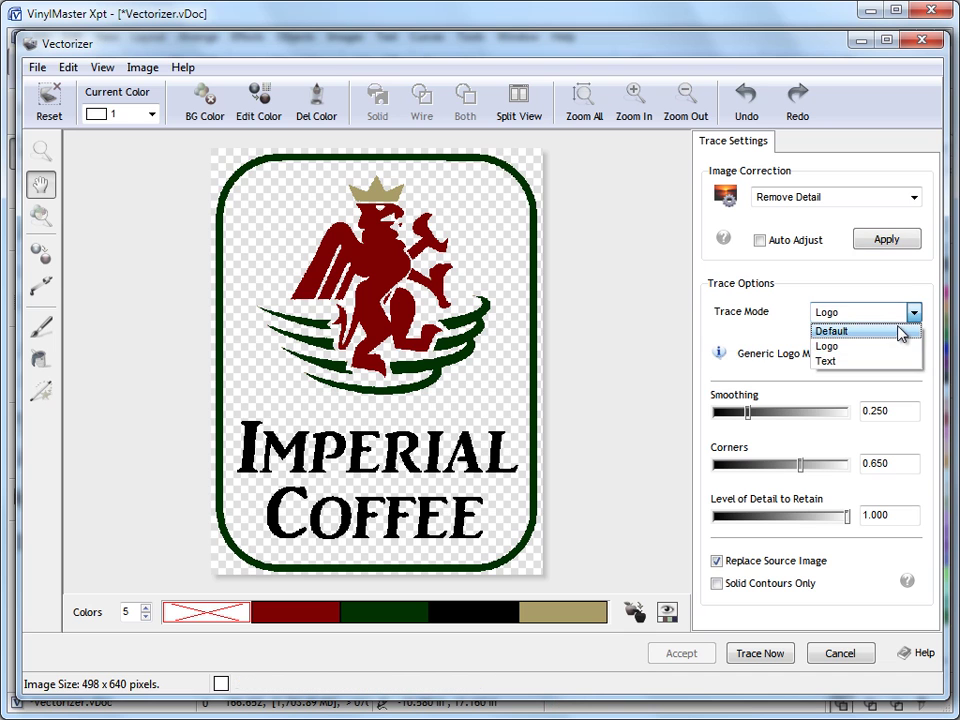
pyautogui.click(900, 332)
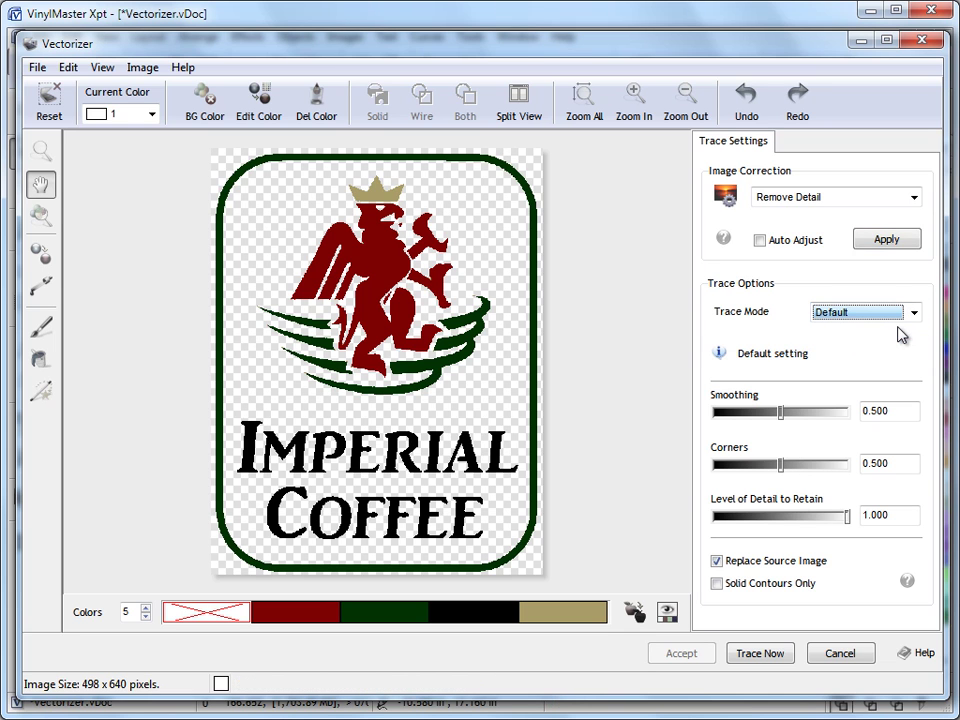
pyautogui.click(760, 654)
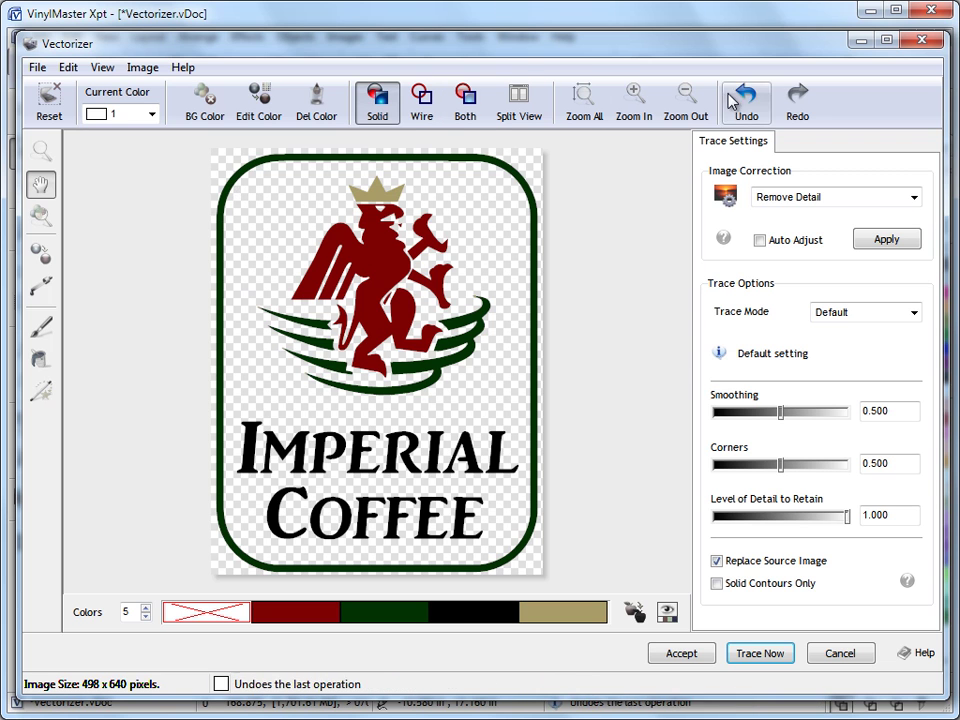
# Show the trace as Both fills and outlines, then zoom in to inspect the griffin and crown
pyautogui.click(420, 101)
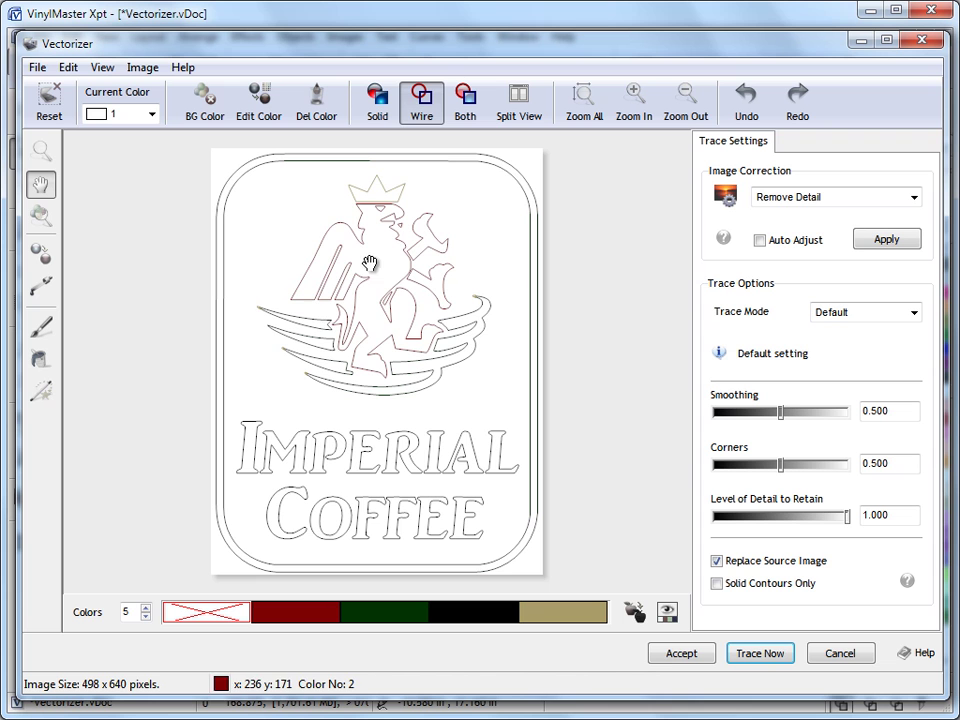
pyautogui.click(465, 101)
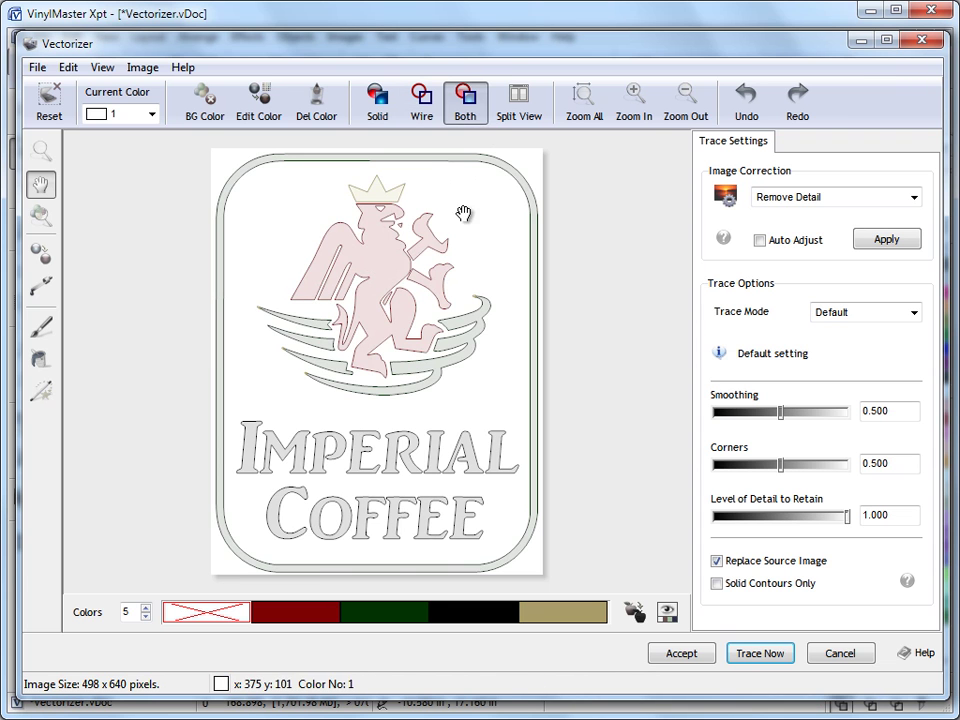
pyautogui.click(645, 117)
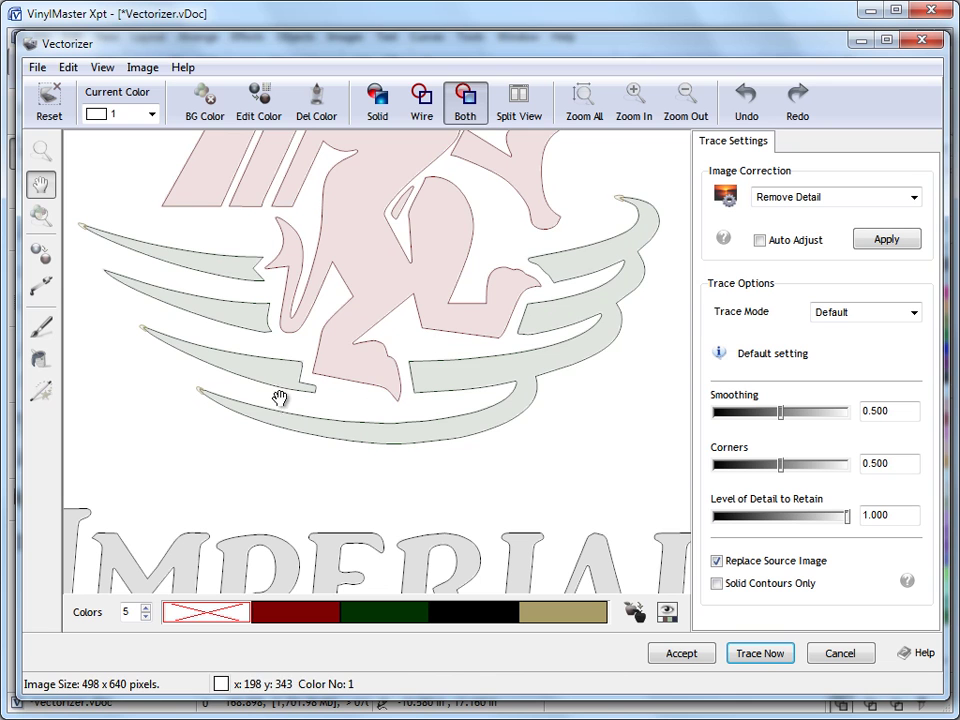
pyautogui.moveTo(662, 236); pyautogui.dragTo(645, 409)
pyautogui.moveTo(90, 304); pyautogui.dragTo(199, 422)
pyautogui.moveTo(677, 259); pyautogui.dragTo(634, 321)
pyautogui.moveTo(676, 355); pyautogui.dragTo(621, 289)
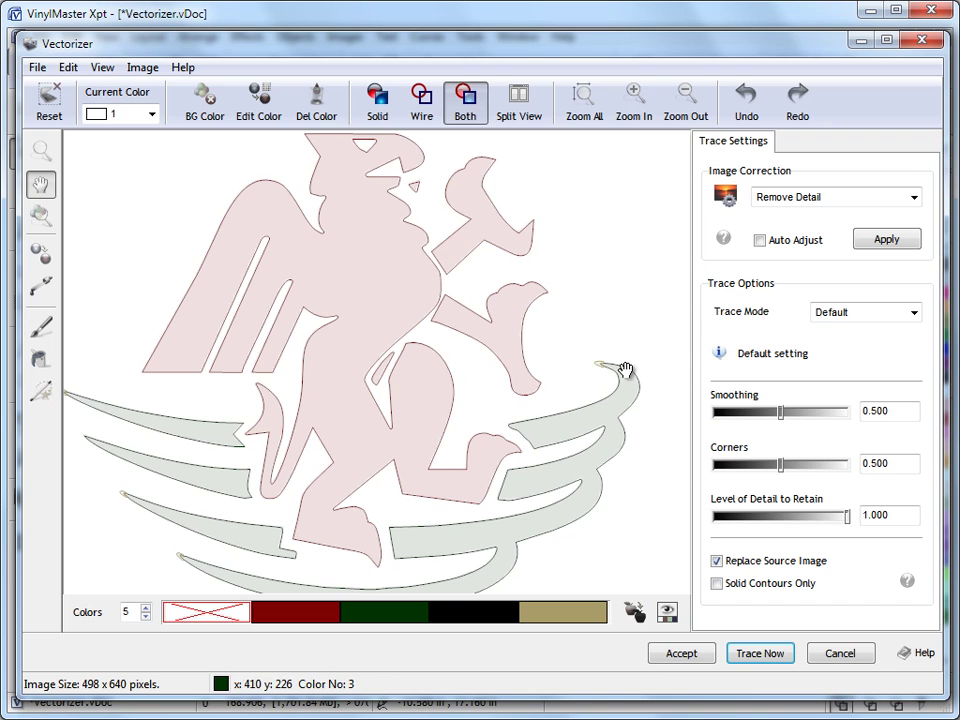
pyautogui.moveTo(686, 281); pyautogui.dragTo(656, 303)
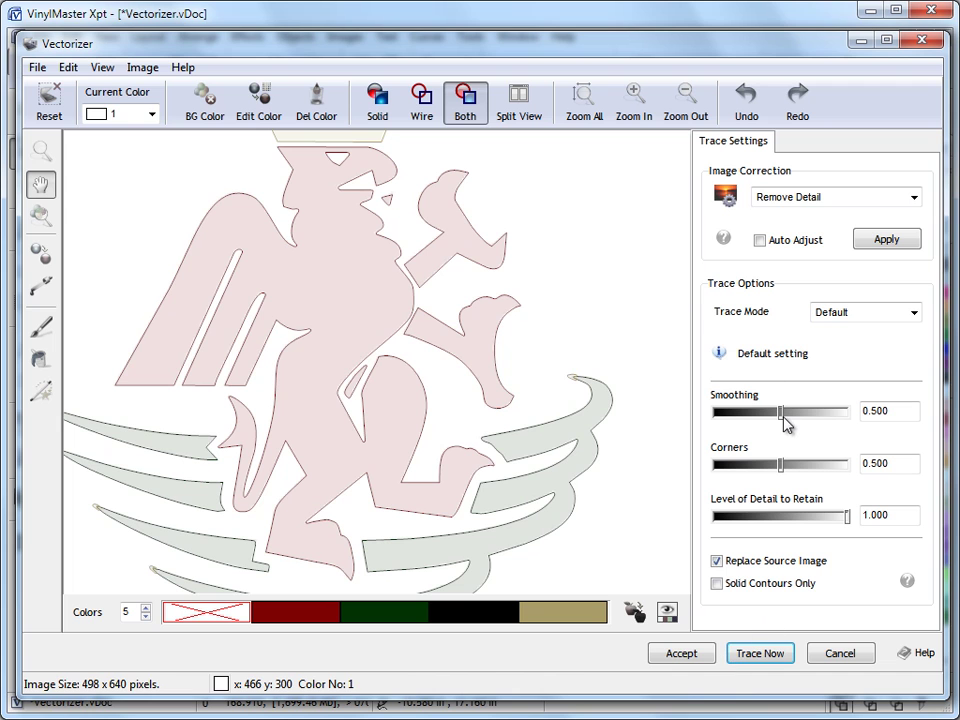
# Retrace with smoothing near 0.25, then switch Trace Mode to Logo and retrace
pyautogui.moveTo(782, 422); pyautogui.dragTo(752, 426)
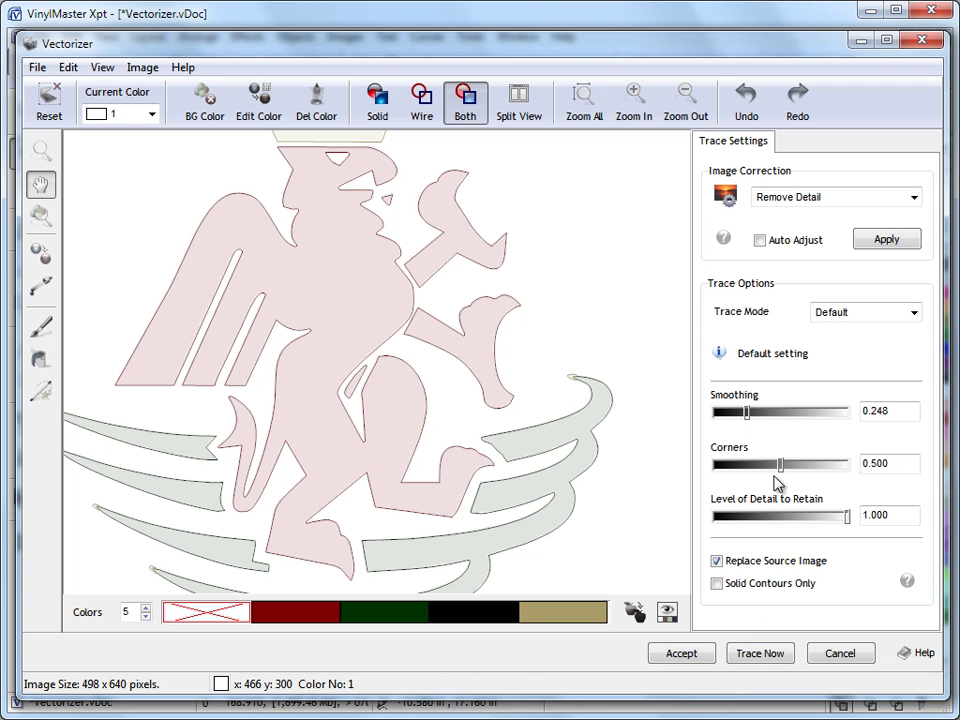
pyautogui.click(760, 652)
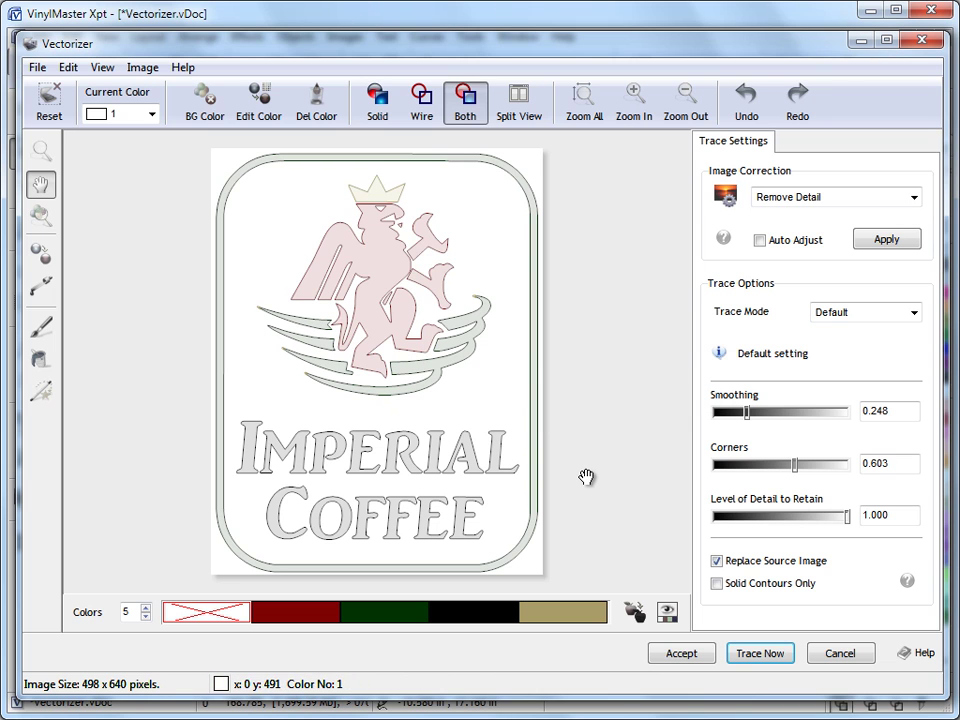
pyautogui.click(841, 309)
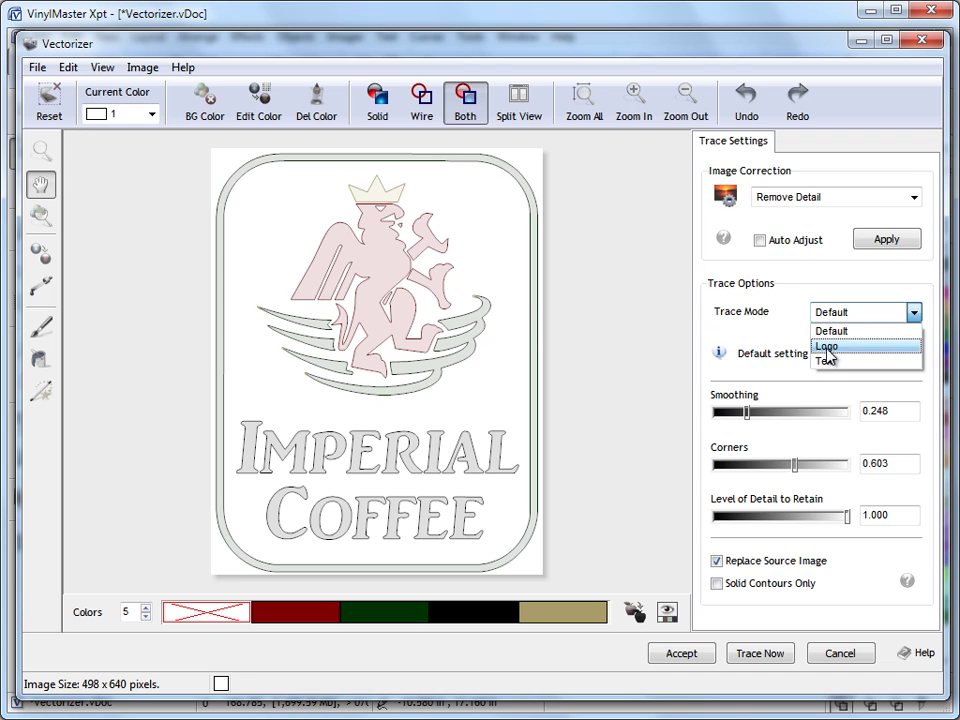
pyautogui.click(815, 344)
pyautogui.click(760, 653)
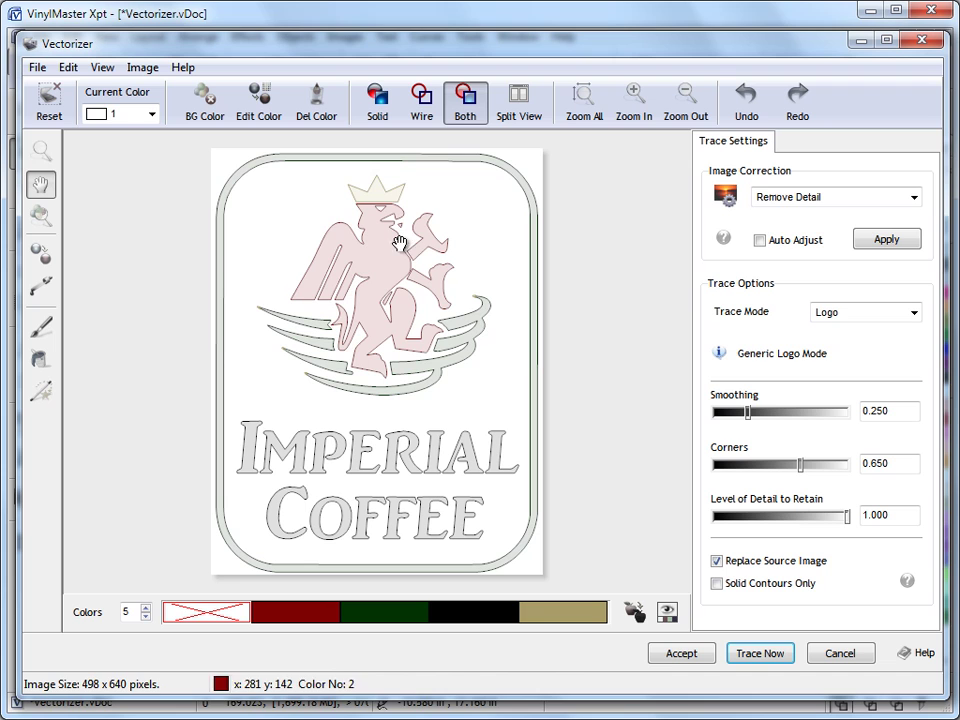
# Raise Smoothing to 1.000, retrace, and zoom in on the griffin and wings
pyautogui.click(643, 110)
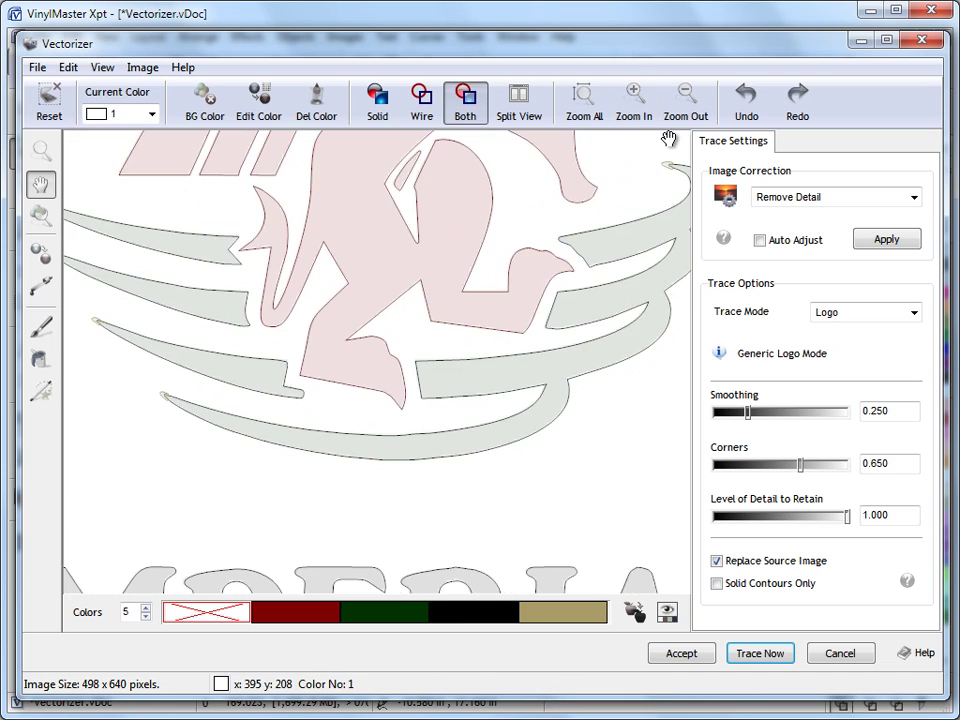
pyautogui.moveTo(668, 138); pyautogui.dragTo(594, 403)
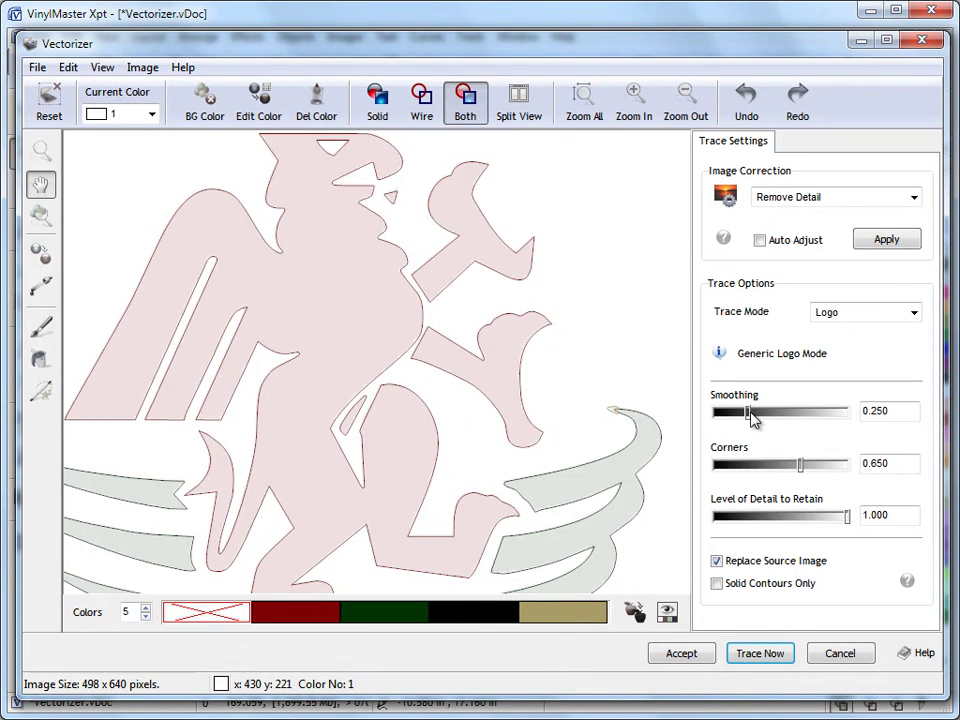
pyautogui.moveTo(750, 415); pyautogui.dragTo(850, 414)
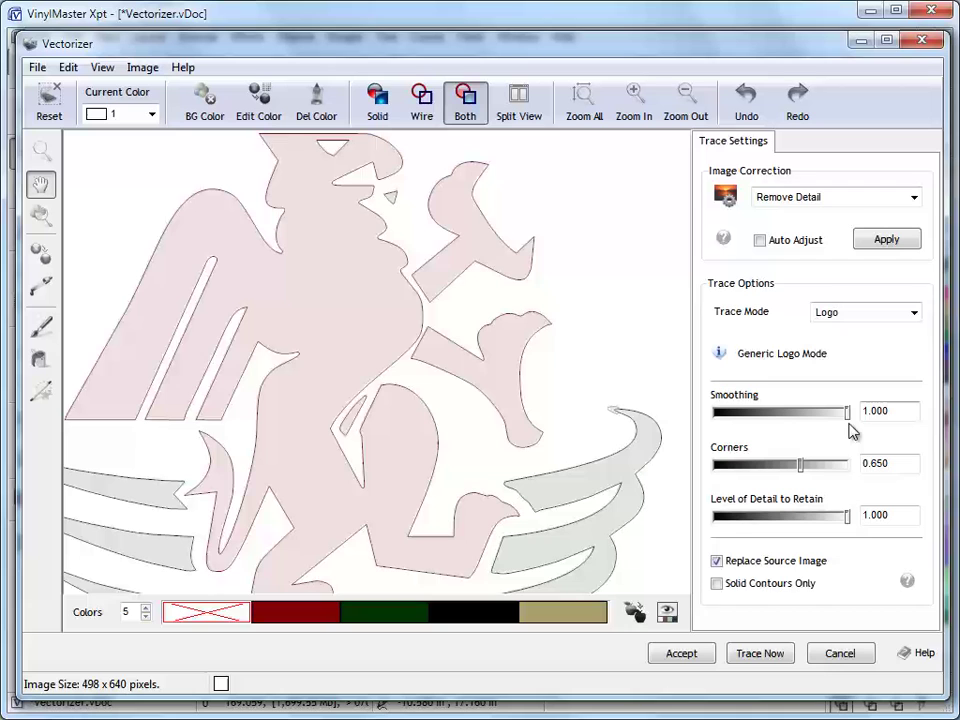
pyautogui.click(760, 653)
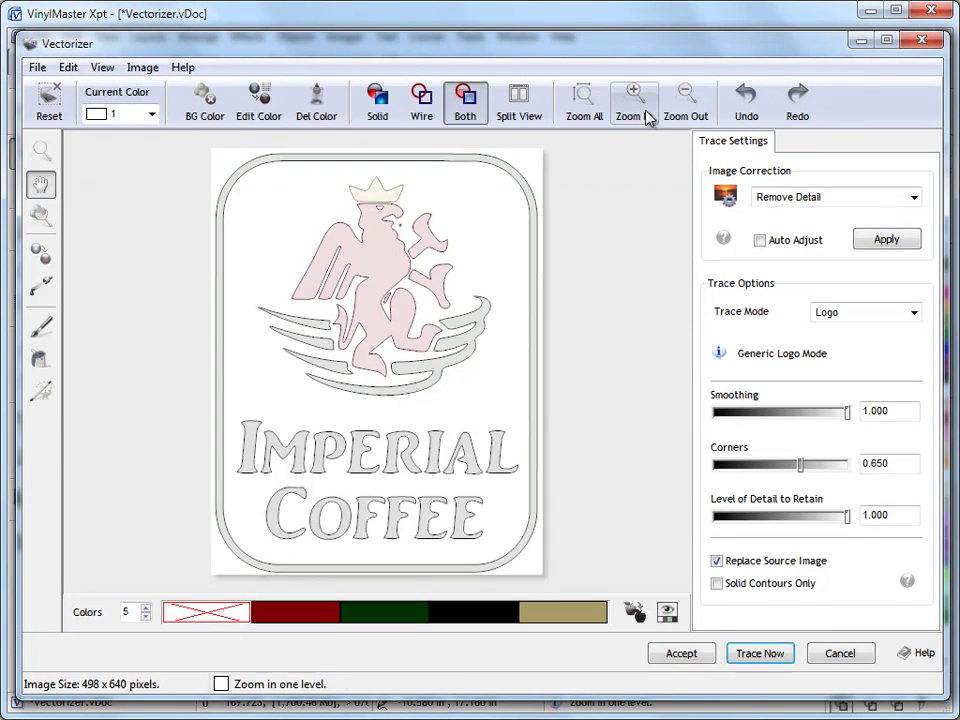
pyautogui.click(641, 106)
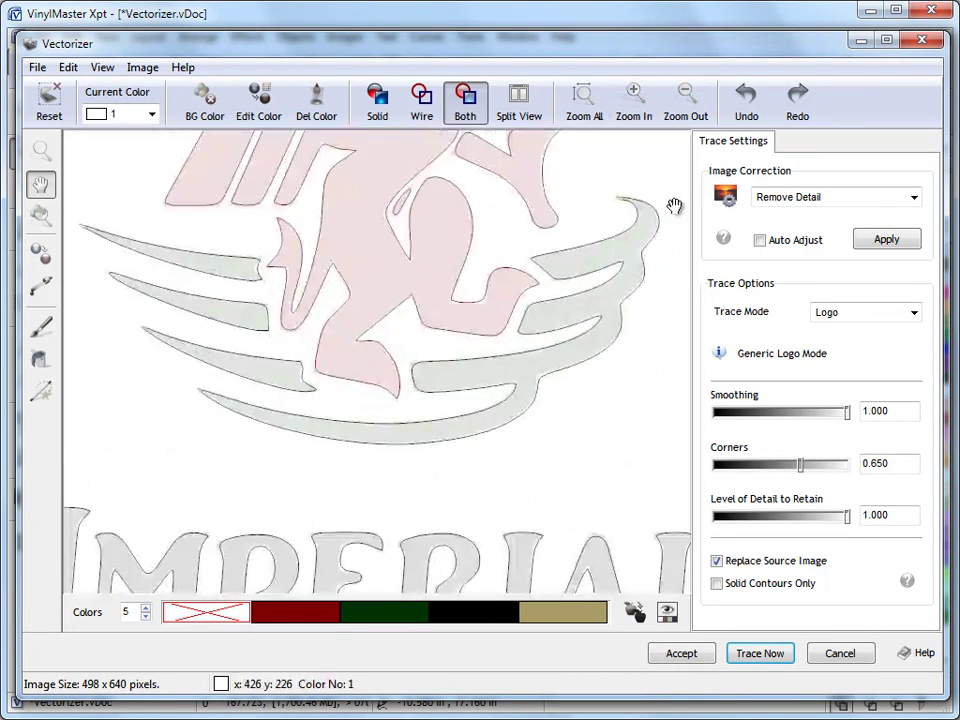
pyautogui.moveTo(675, 206)
pyautogui.mouseDown()
pyautogui.moveTo(658, 246)
pyautogui.moveTo(579, 336)
pyautogui.mouseUp()
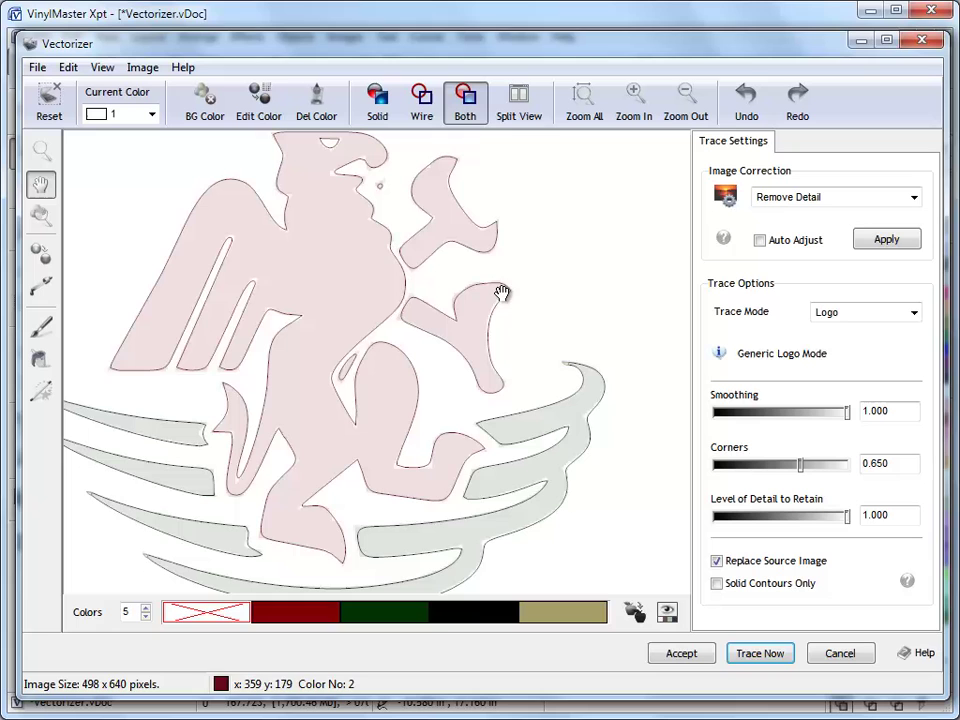
pyautogui.moveTo(690, 450); pyautogui.dragTo(578, 337)
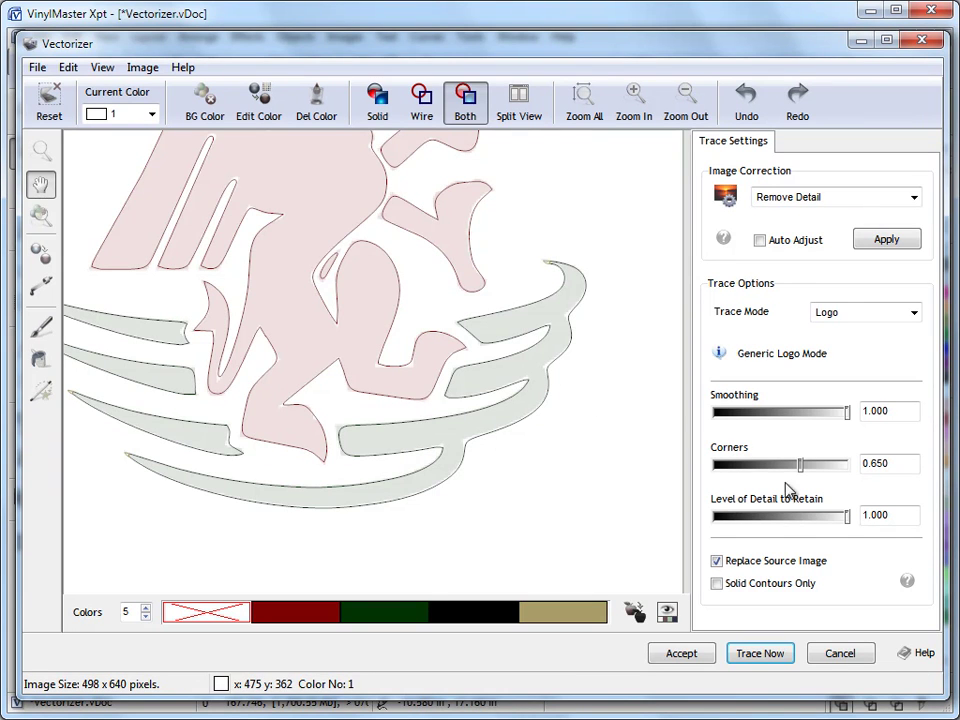
# Retrace at Smoothing 0.000 and inspect the wings, then restore Smoothing 0.250 with Logo mode
pyautogui.moveTo(853, 411); pyautogui.dragTo(677, 411)
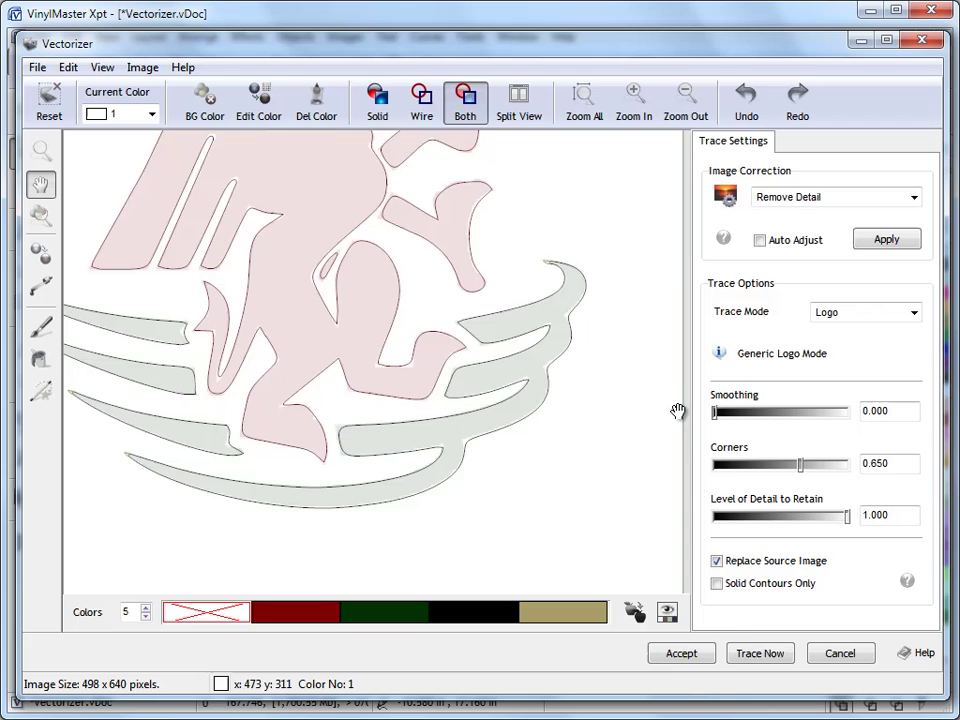
pyautogui.click(746, 648)
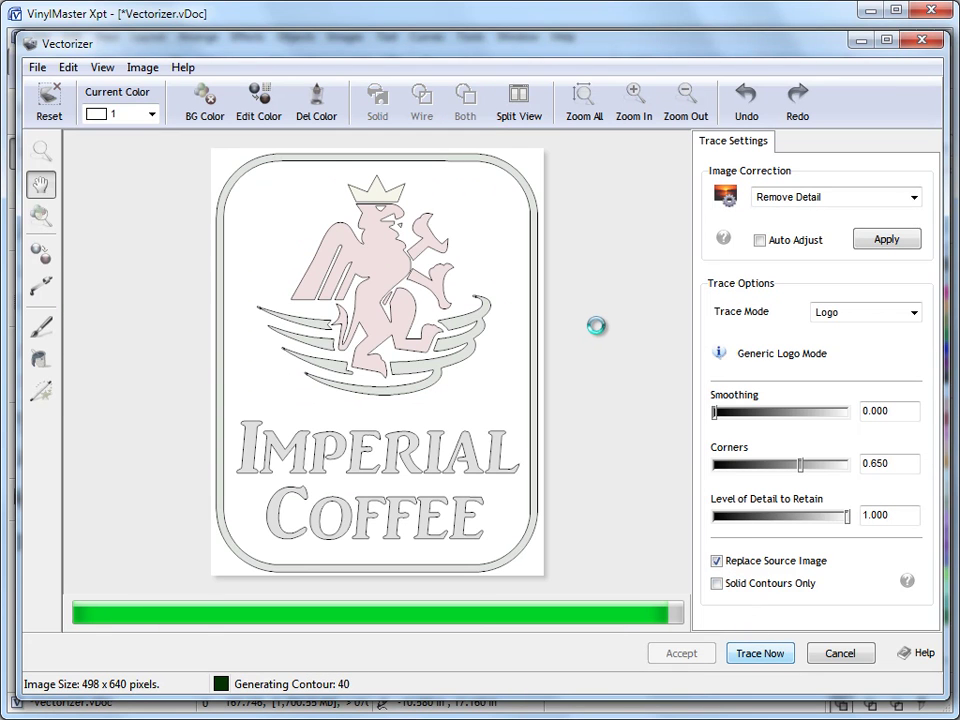
pyautogui.click(637, 115)
pyautogui.moveTo(632, 264); pyautogui.dragTo(548, 279)
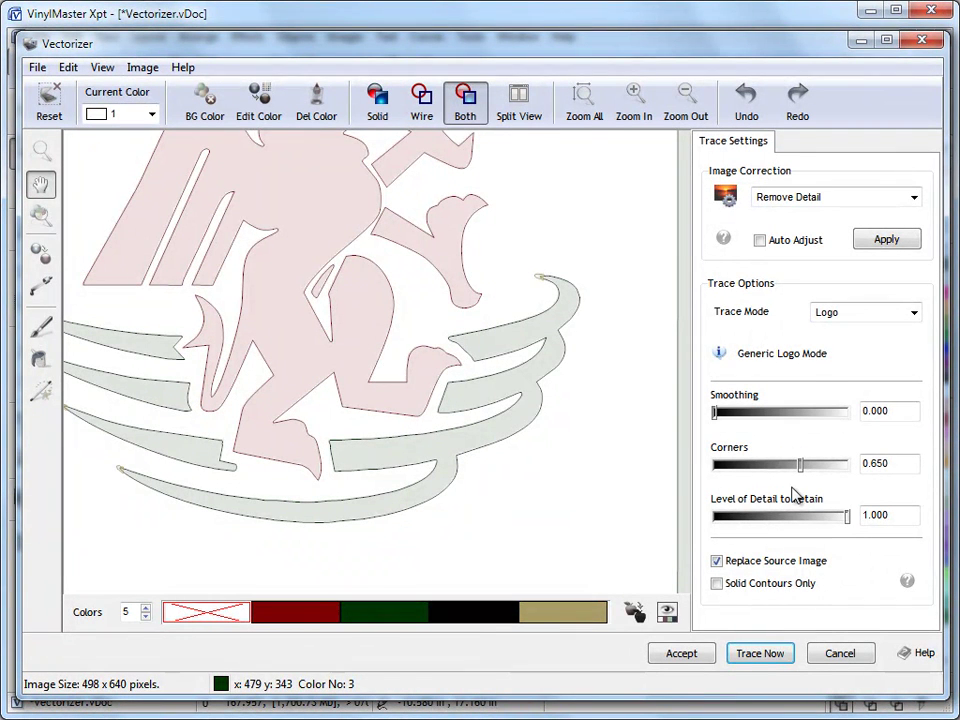
pyautogui.moveTo(715, 415); pyautogui.dragTo(747, 414)
pyautogui.click(913, 312)
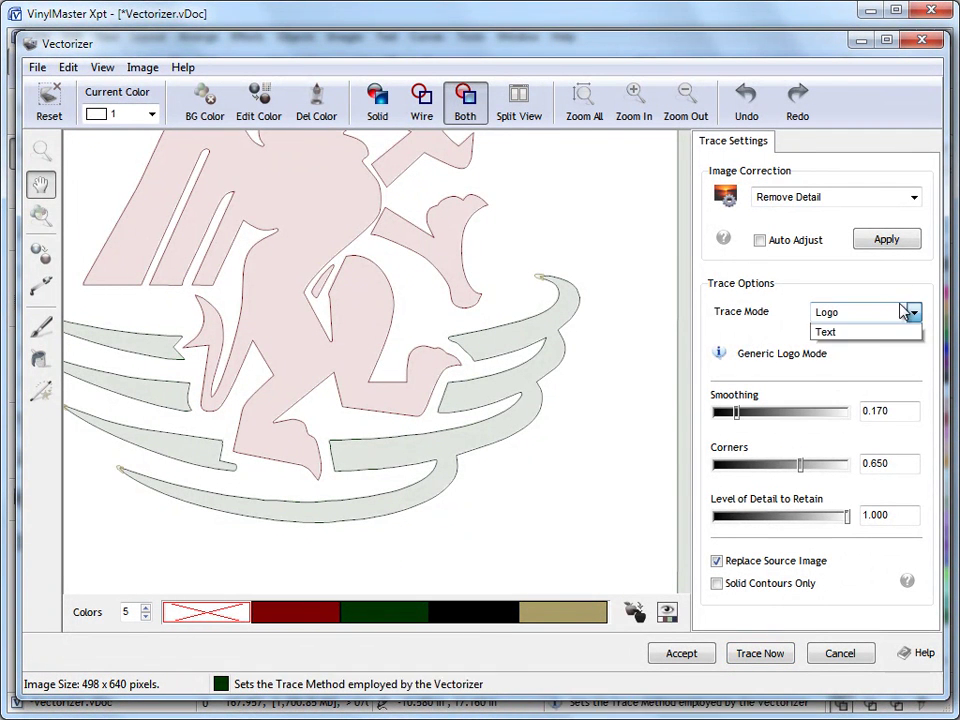
pyautogui.click(866, 343)
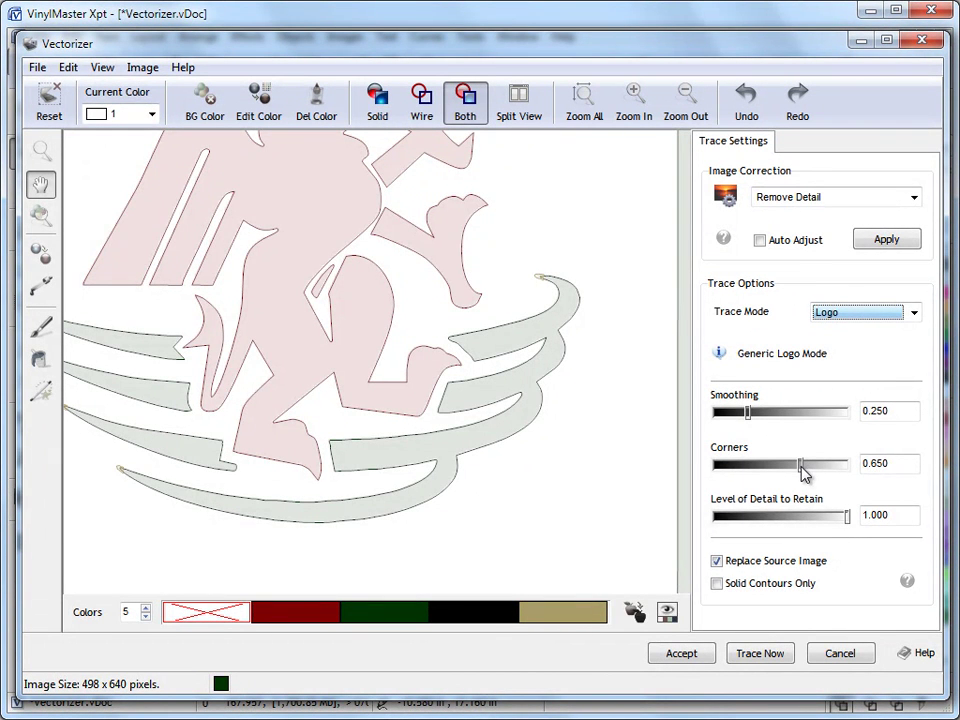
# Retrace with Corners at 0.000 and zoom in on the wings and lettering
pyautogui.moveTo(801, 466); pyautogui.dragTo(696, 476)
pyautogui.click(762, 652)
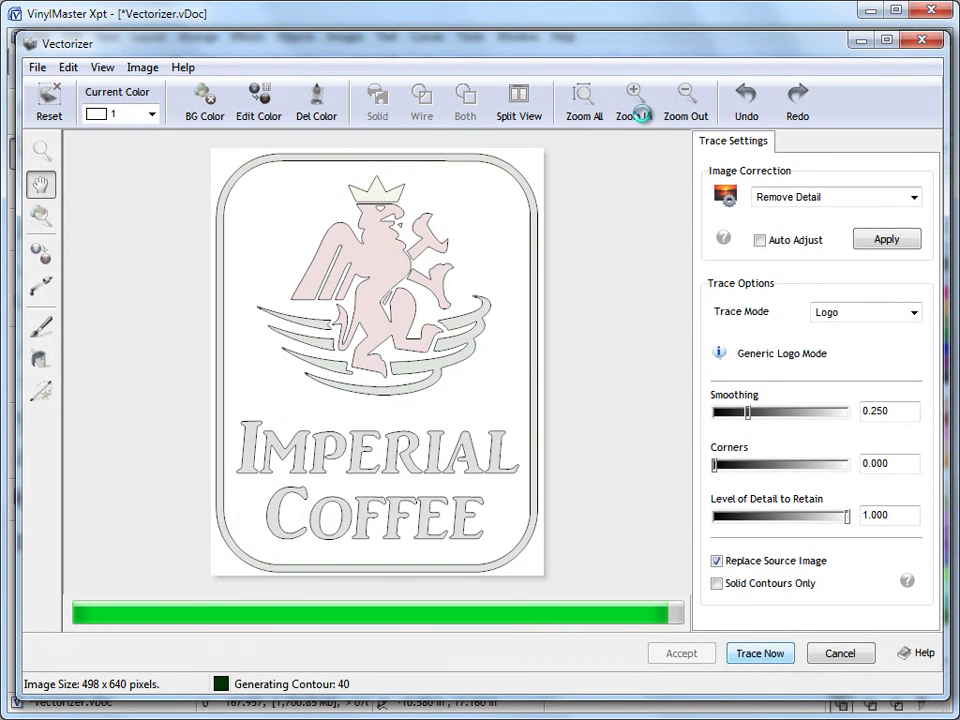
pyautogui.click(638, 116)
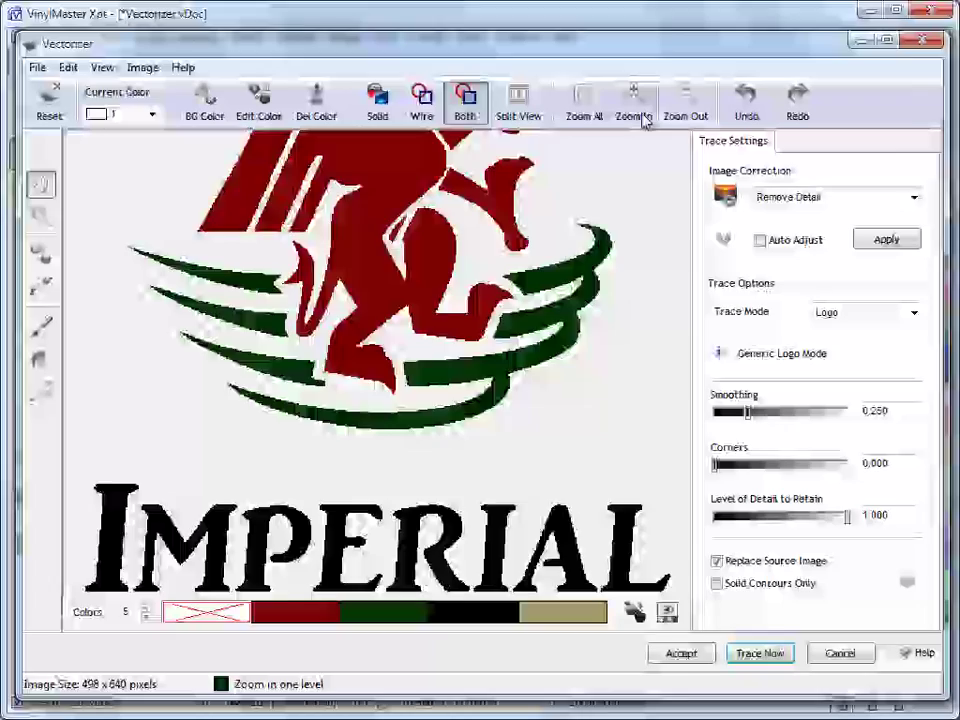
pyautogui.click(638, 116)
pyautogui.moveTo(651, 471); pyautogui.dragTo(425, 369)
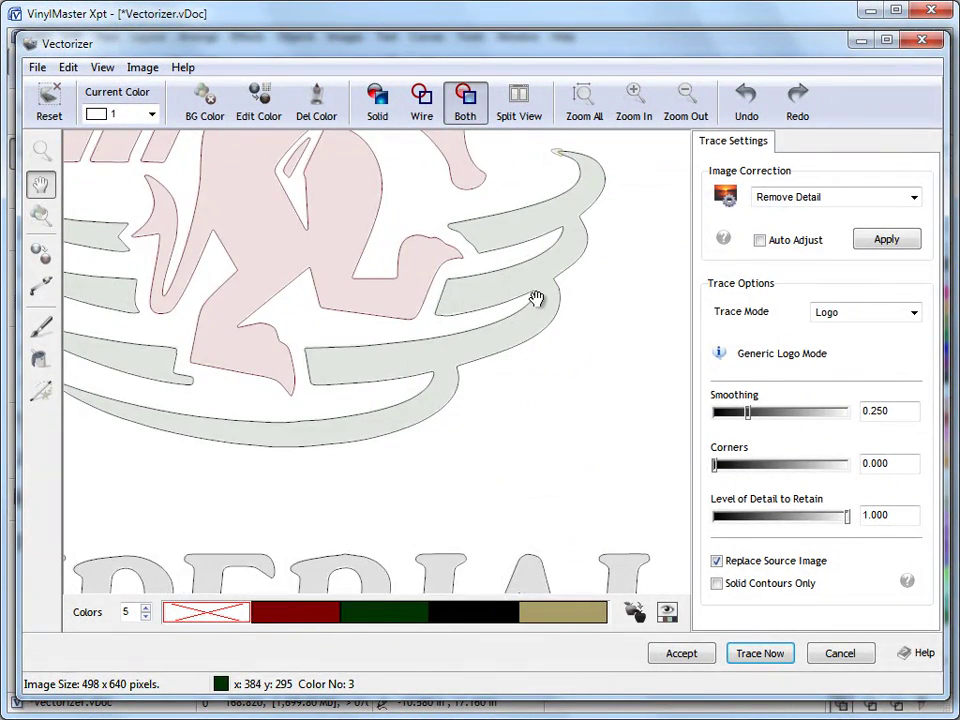
# Retrace with Corners at 1.000 and zoom in on the griffin's wings and legs
pyautogui.click(715, 466)
pyautogui.moveTo(715, 466); pyautogui.dragTo(847, 466)
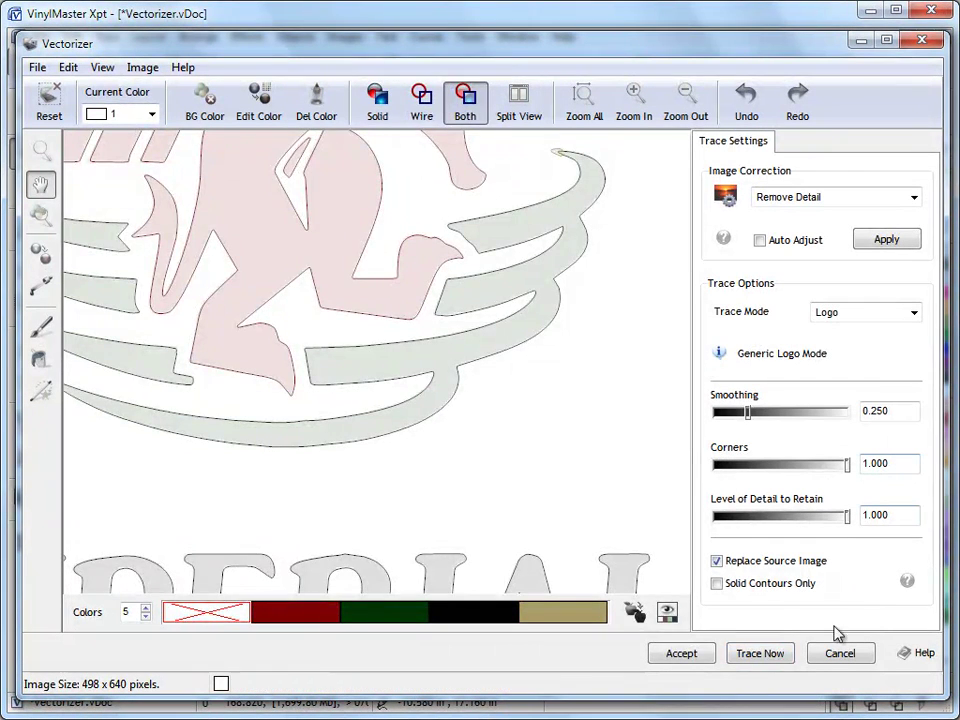
pyautogui.click(760, 653)
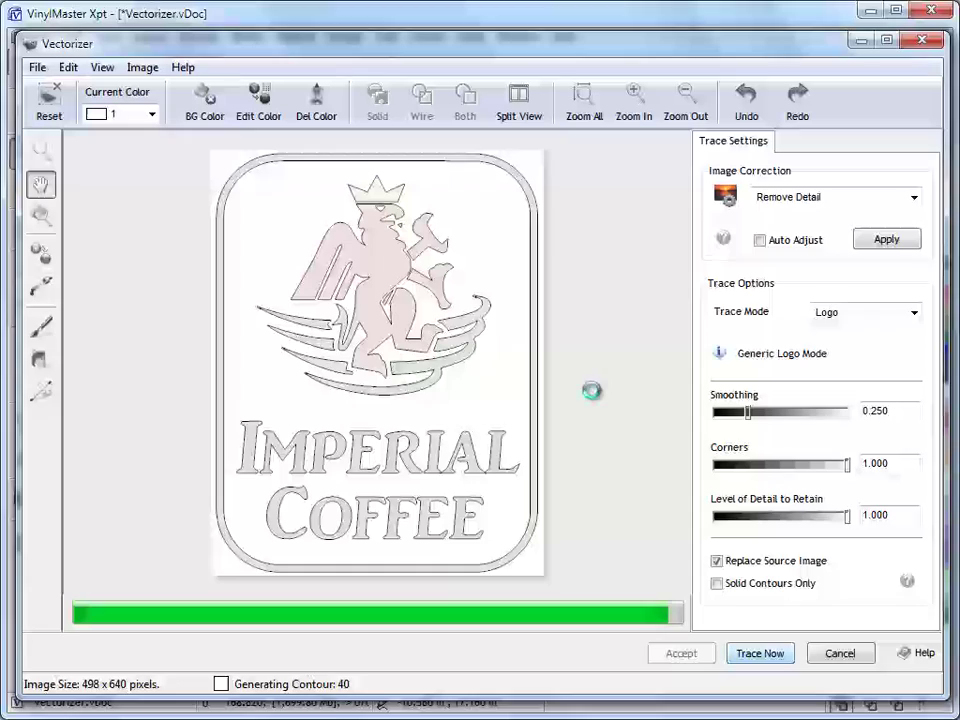
pyautogui.click(632, 111)
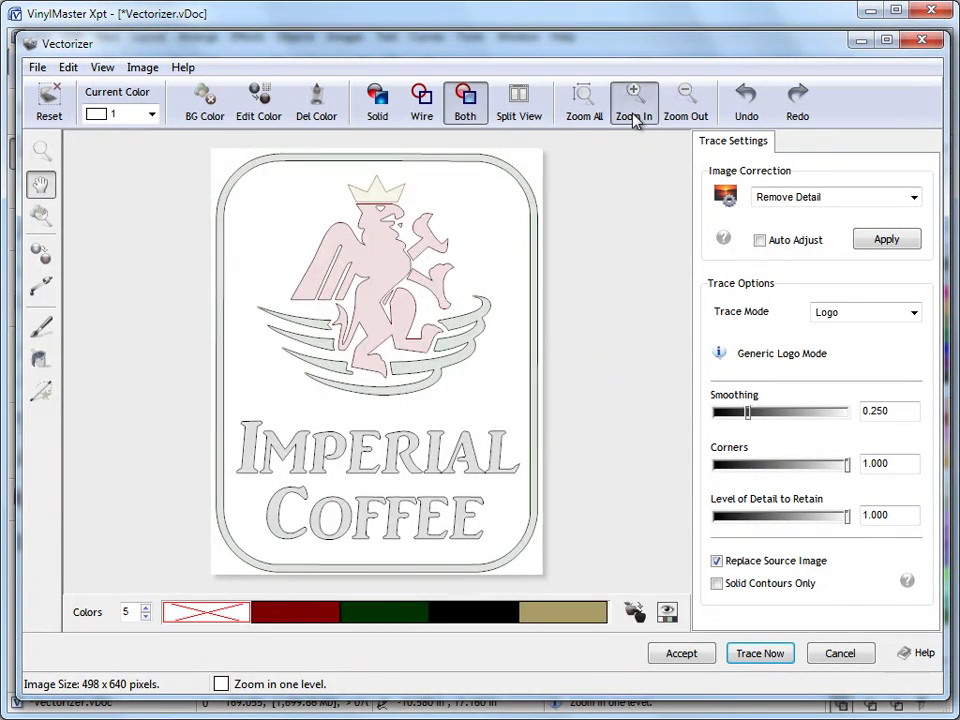
pyautogui.click(632, 111)
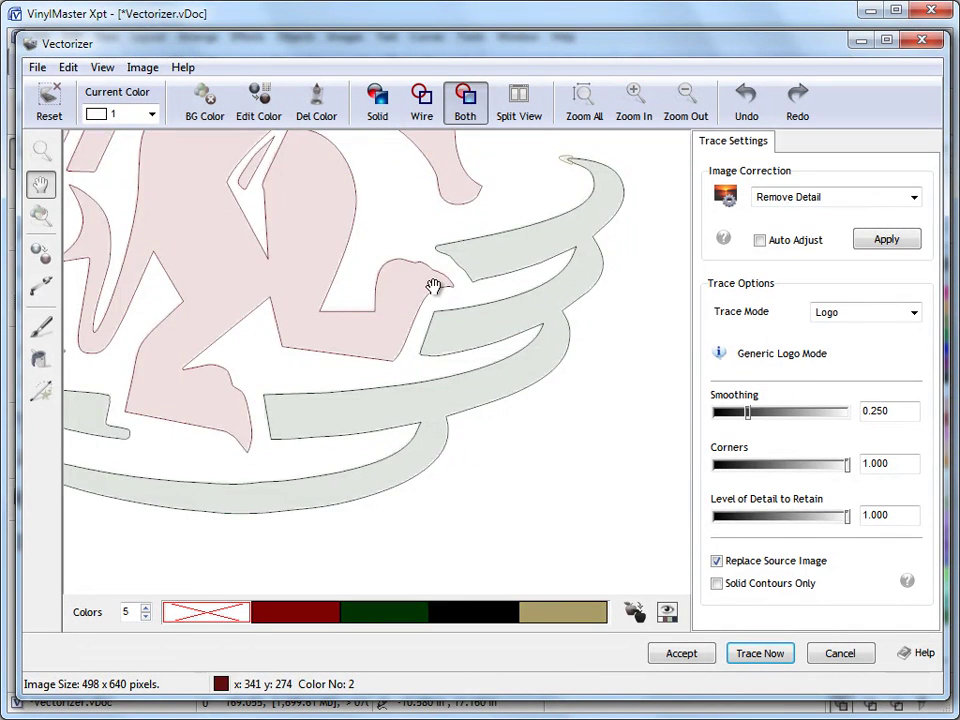
pyautogui.moveTo(261, 243); pyautogui.dragTo(441, 255)
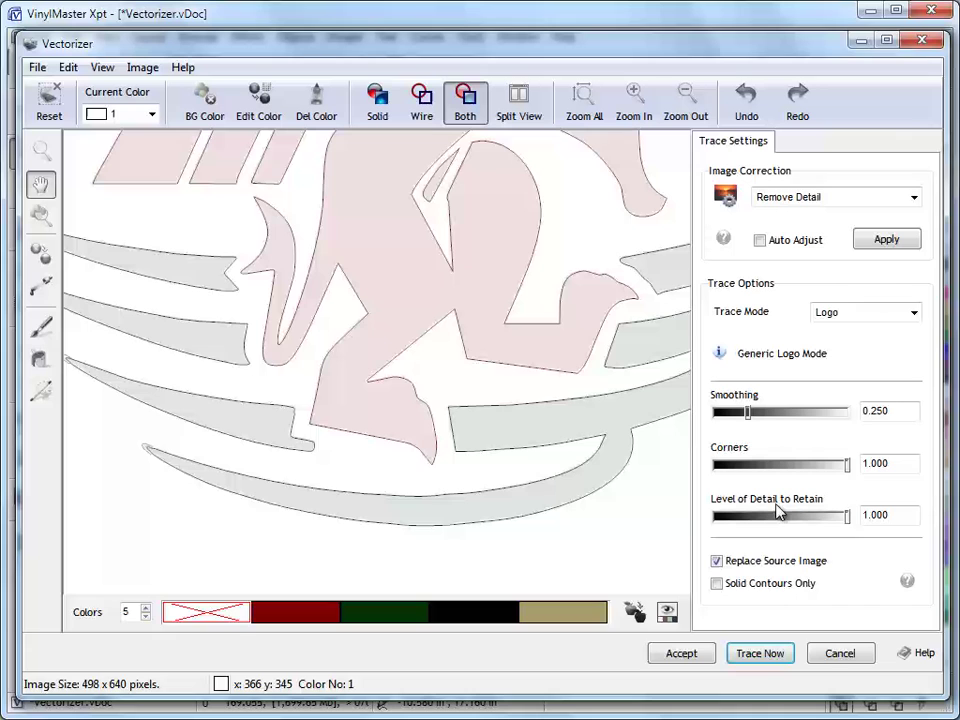
# Retrace the logo with Level of Detail to Retain 0.255 and Corners 0.574
pyautogui.moveTo(847, 516); pyautogui.dragTo(749, 519)
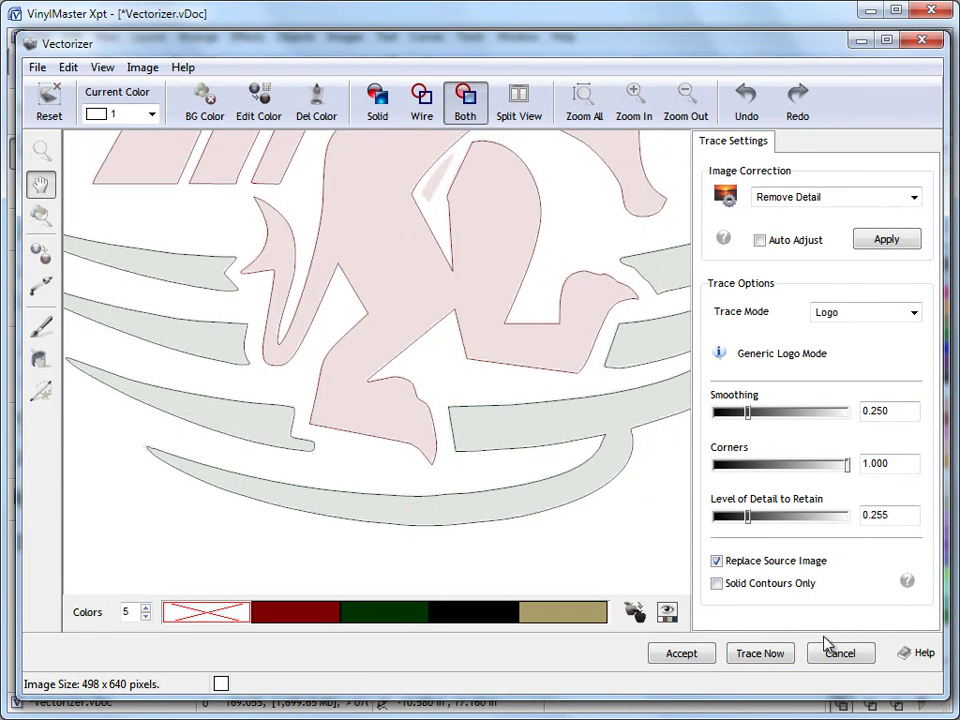
pyautogui.moveTo(847, 464); pyautogui.dragTo(790, 464)
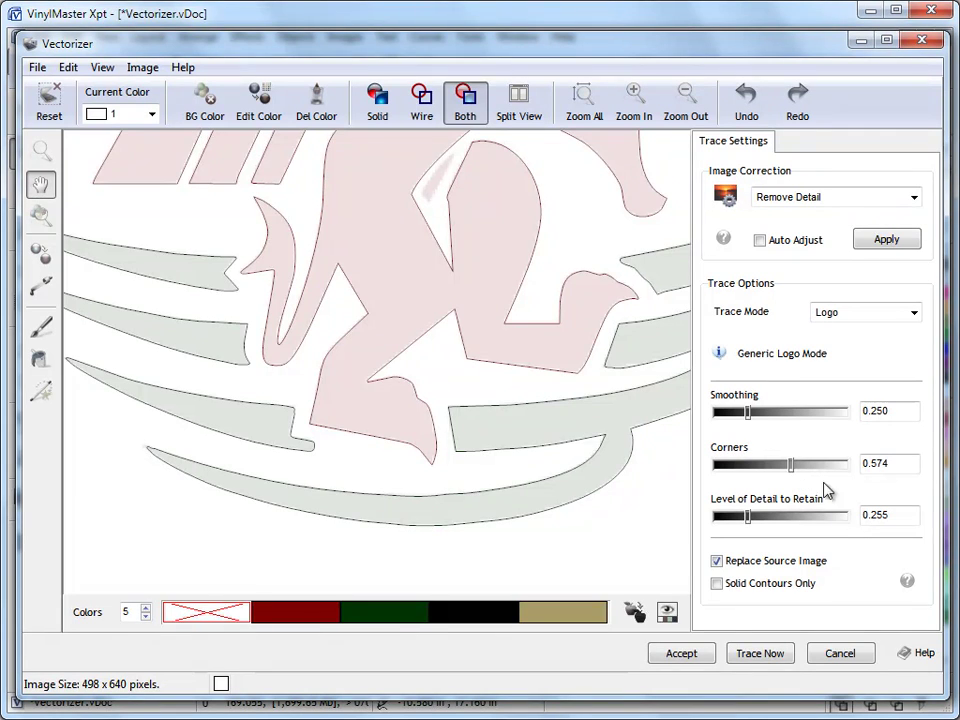
pyautogui.click(773, 660)
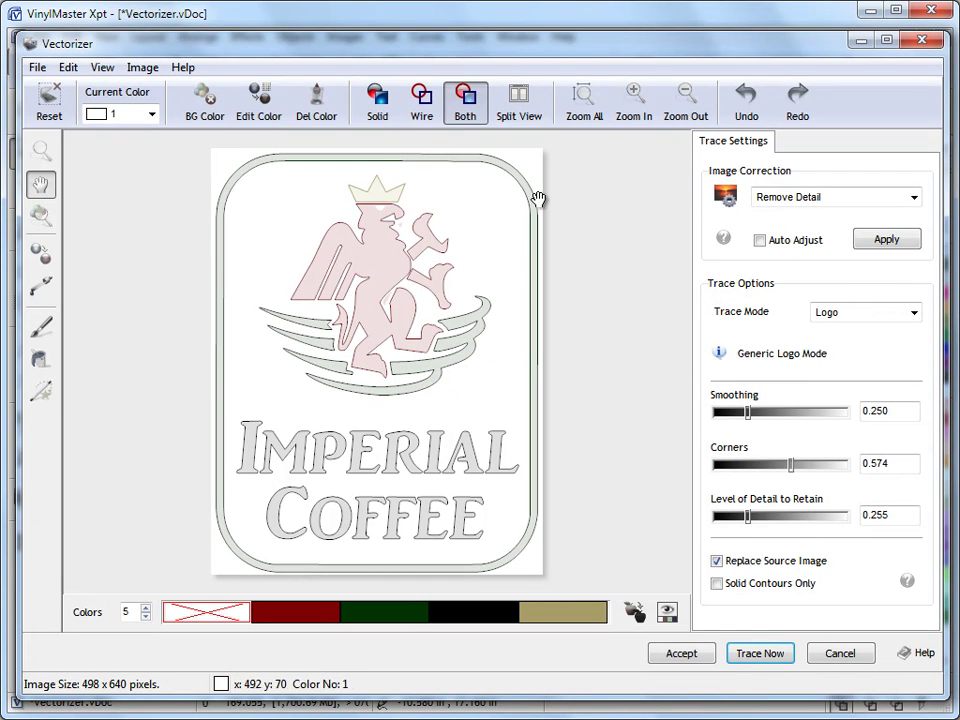
# Zoom in and pan across the wings, griffin body and crown to inspect the traced contours
pyautogui.click(641, 118)
pyautogui.click(637, 116)
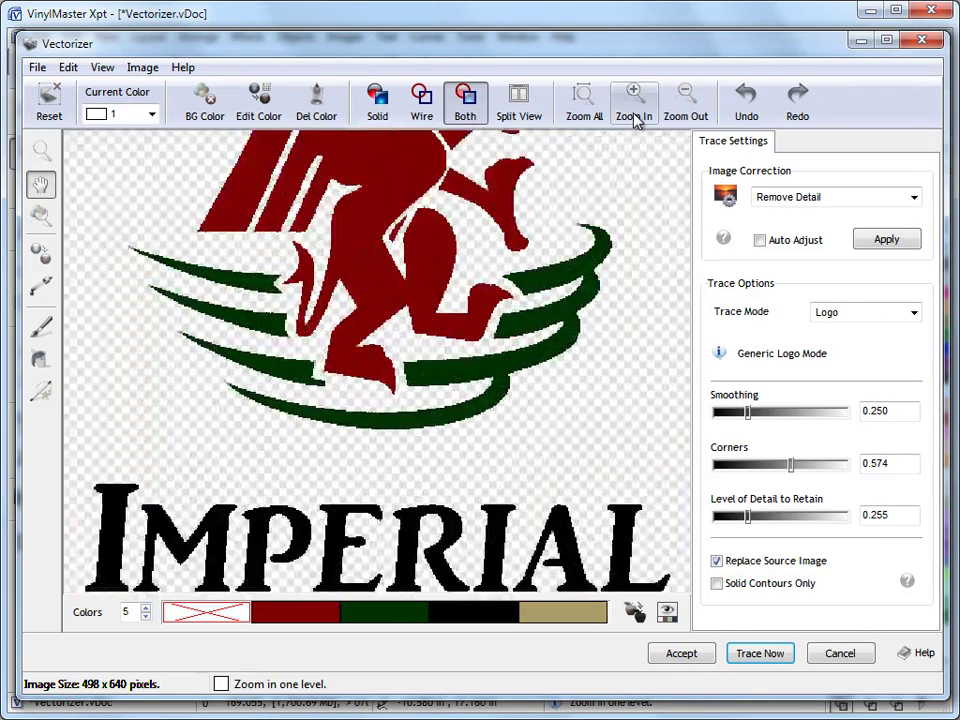
pyautogui.click(634, 114)
pyautogui.moveTo(157, 445)
pyautogui.mouseDown()
pyautogui.moveTo(236, 424)
pyautogui.moveTo(281, 519)
pyautogui.mouseUp()
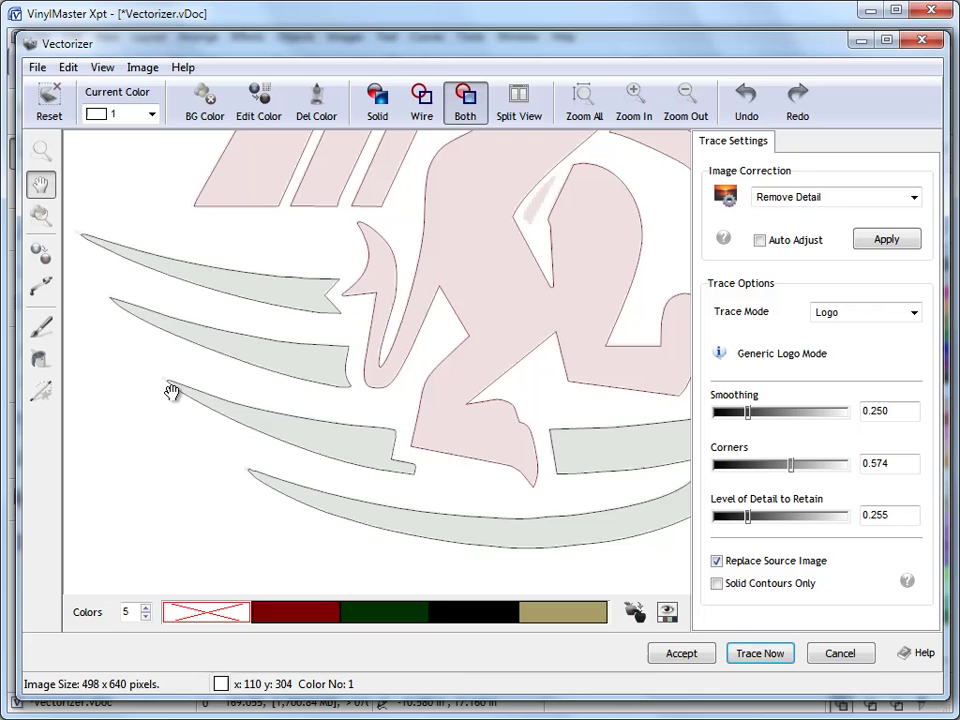
pyautogui.moveTo(259, 476)
pyautogui.mouseDown()
pyautogui.moveTo(561, 519)
pyautogui.moveTo(557, 420)
pyautogui.mouseUp()
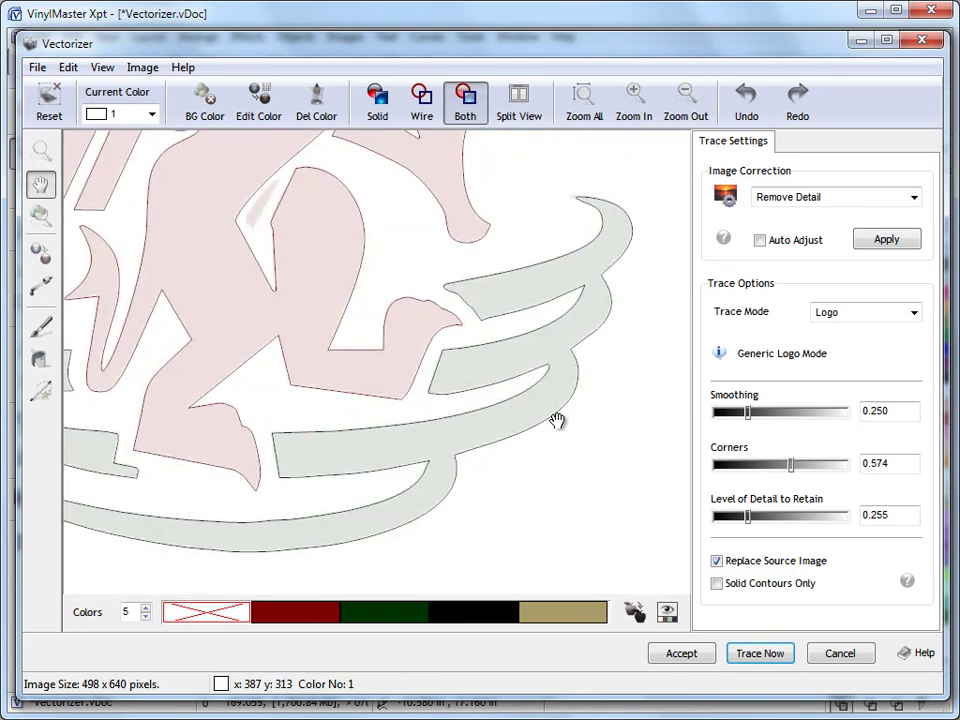
pyautogui.moveTo(562, 291)
pyautogui.mouseDown()
pyautogui.moveTo(606, 377)
pyautogui.moveTo(358, 324)
pyautogui.moveTo(435, 456)
pyautogui.moveTo(435, 500)
pyautogui.mouseUp()
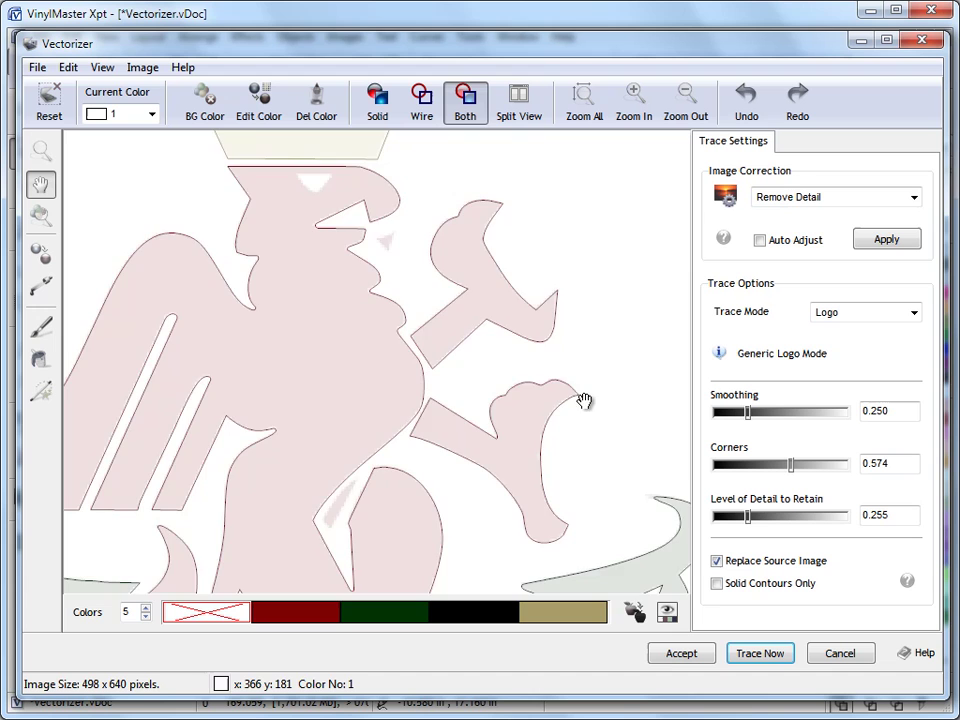
pyautogui.moveTo(500, 374); pyautogui.dragTo(510, 454)
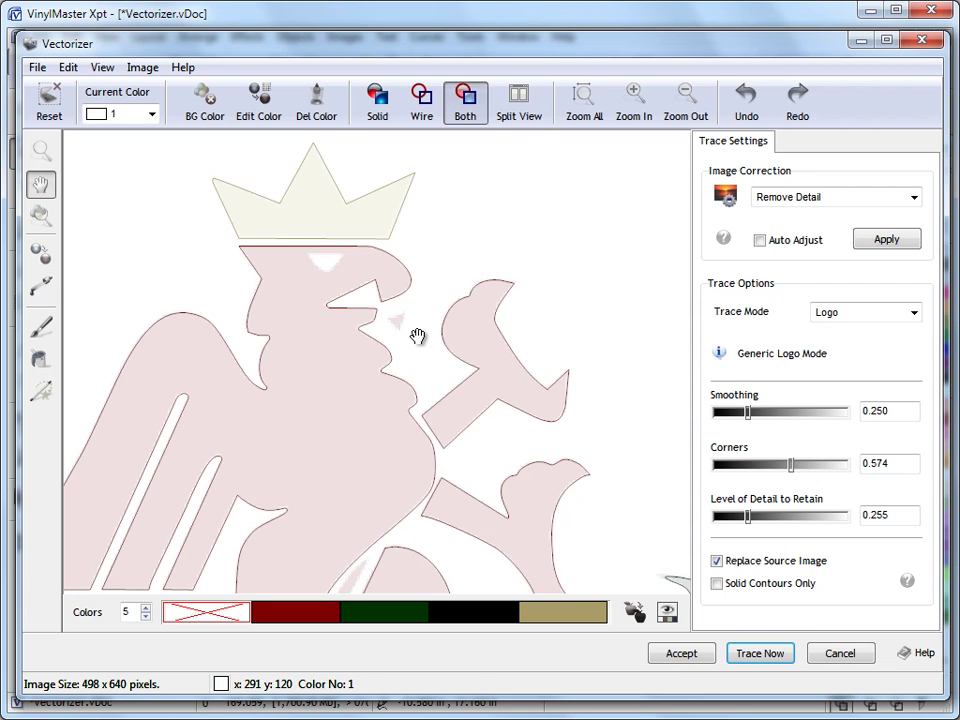
# Switch the trace mode to Default, raise Level of Detail to Retain to 0.915, and retrace
pyautogui.click(822, 315)
pyautogui.click(849, 347)
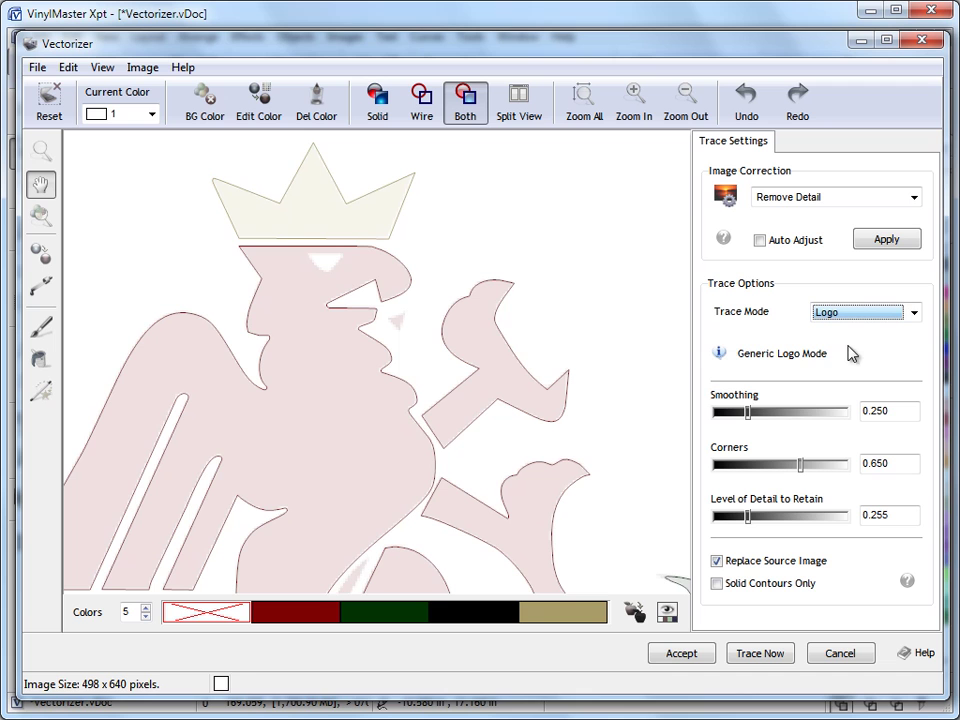
pyautogui.click(804, 315)
pyautogui.click(798, 318)
pyautogui.click(798, 316)
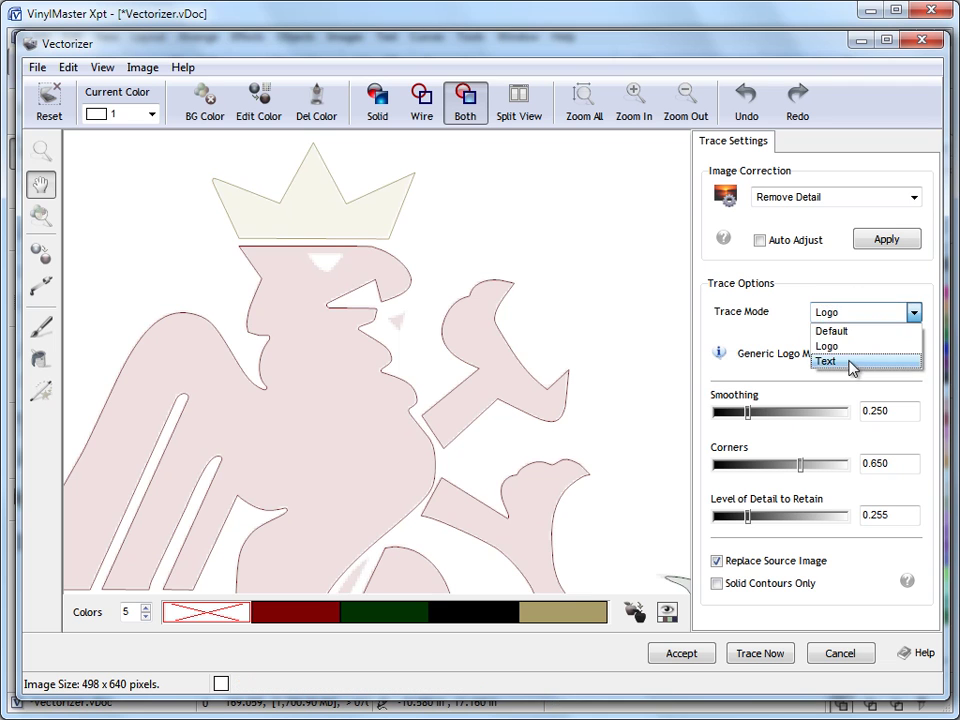
pyautogui.click(797, 360)
pyautogui.click(846, 314)
pyautogui.click(845, 331)
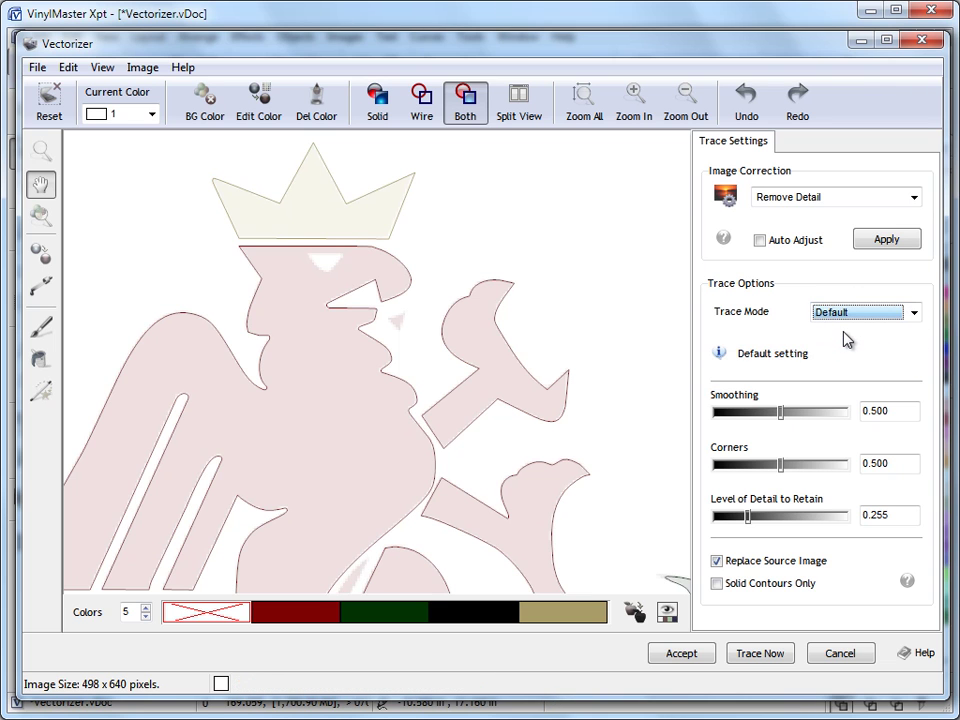
pyautogui.click(750, 520)
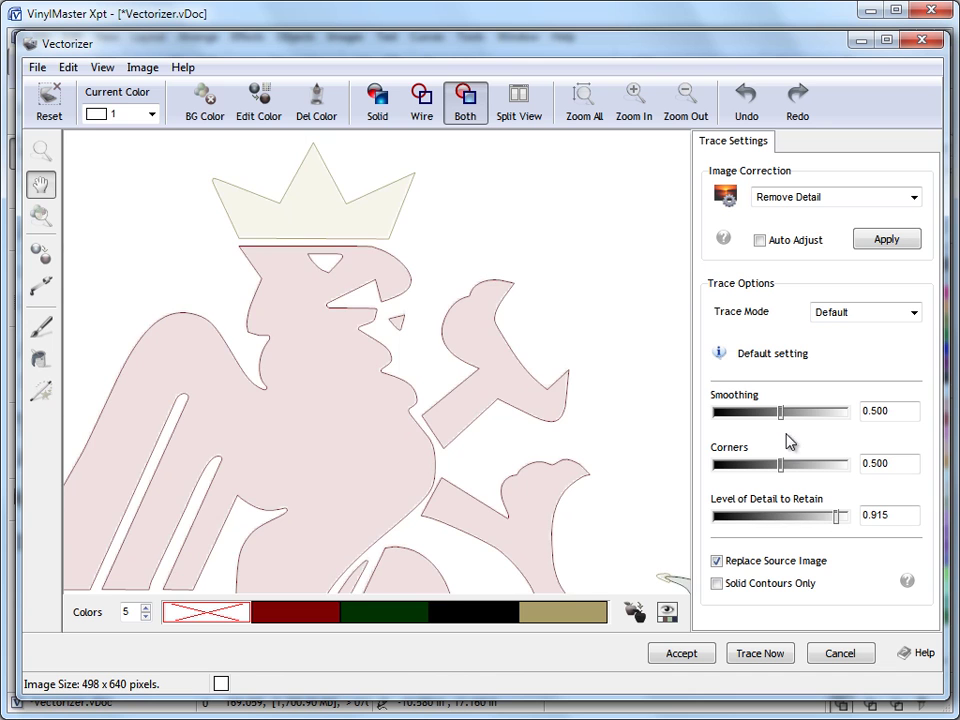
pyautogui.click(750, 655)
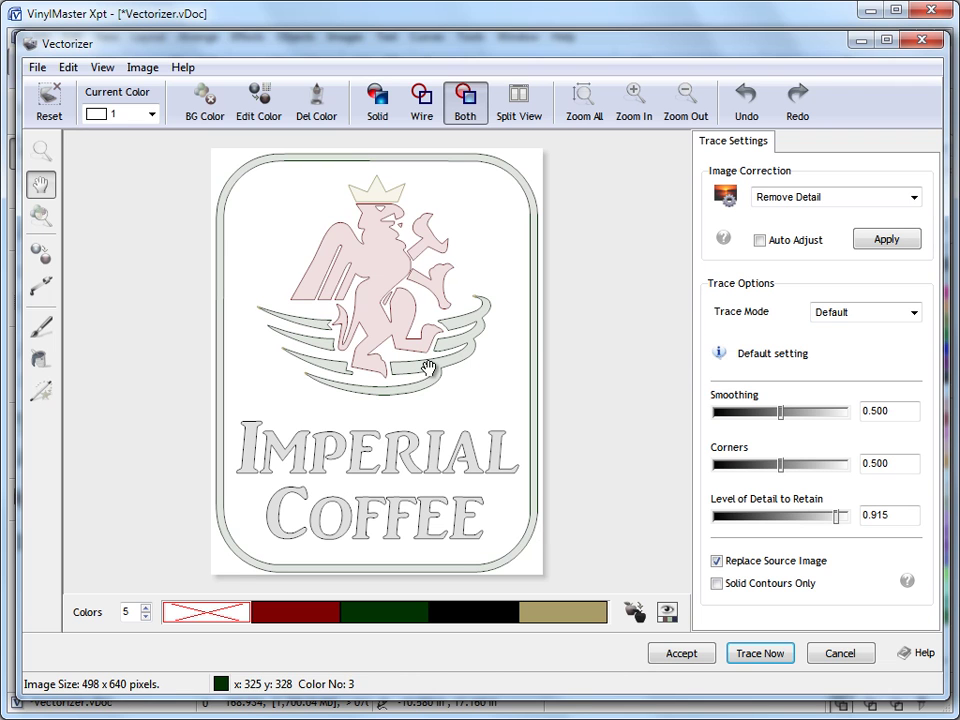
# Accept the trace and check its outlines in wireframe view, then restore the filled view
pyautogui.click(678, 655)
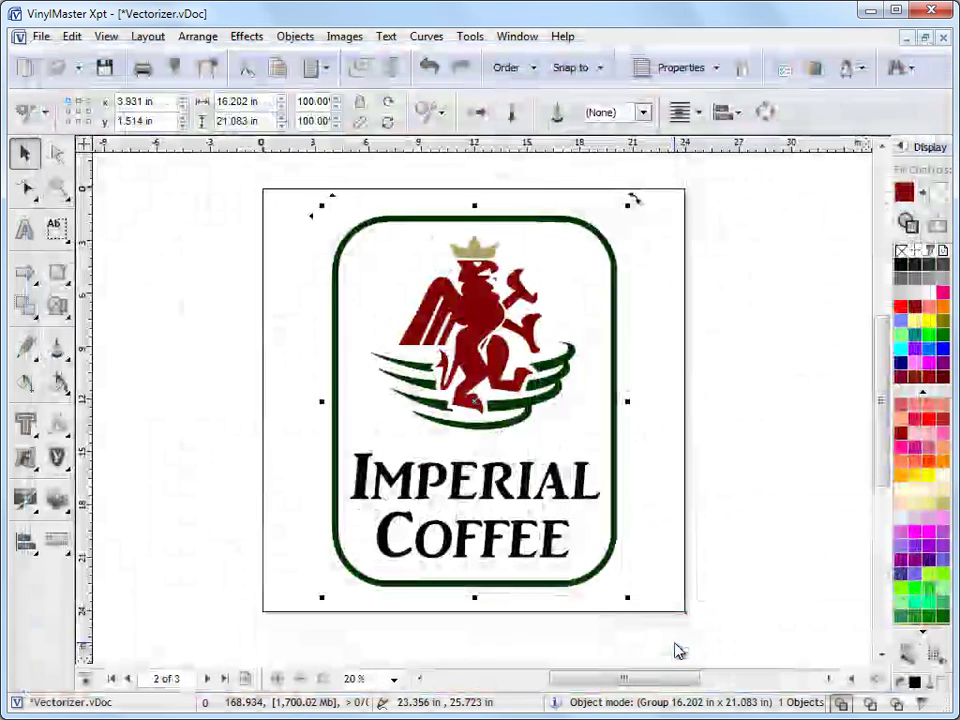
pyautogui.click(688, 500)
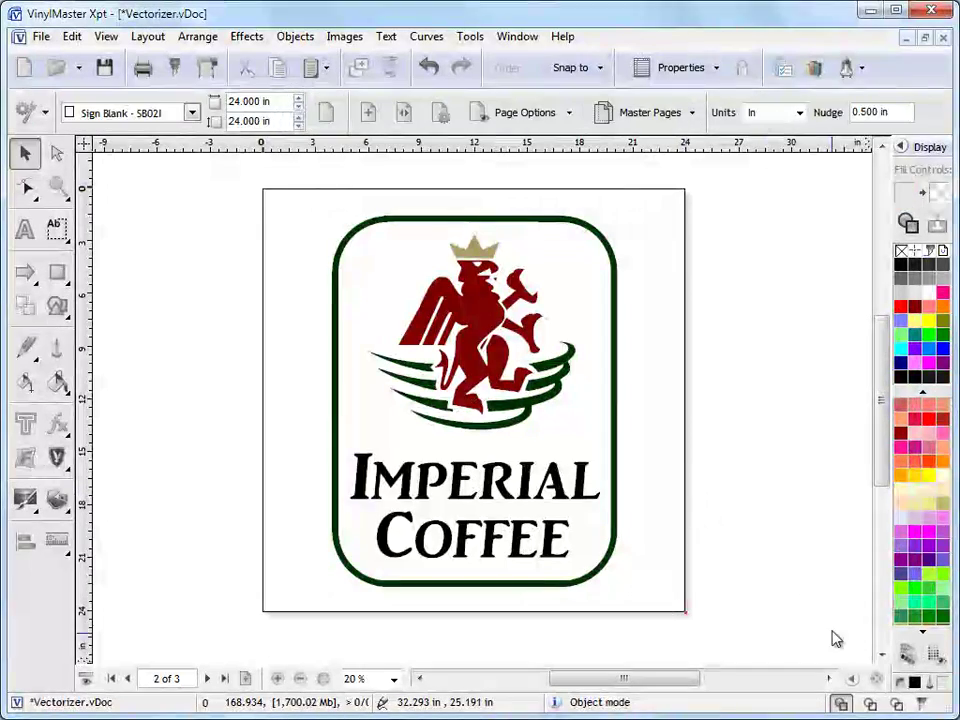
pyautogui.click(869, 703)
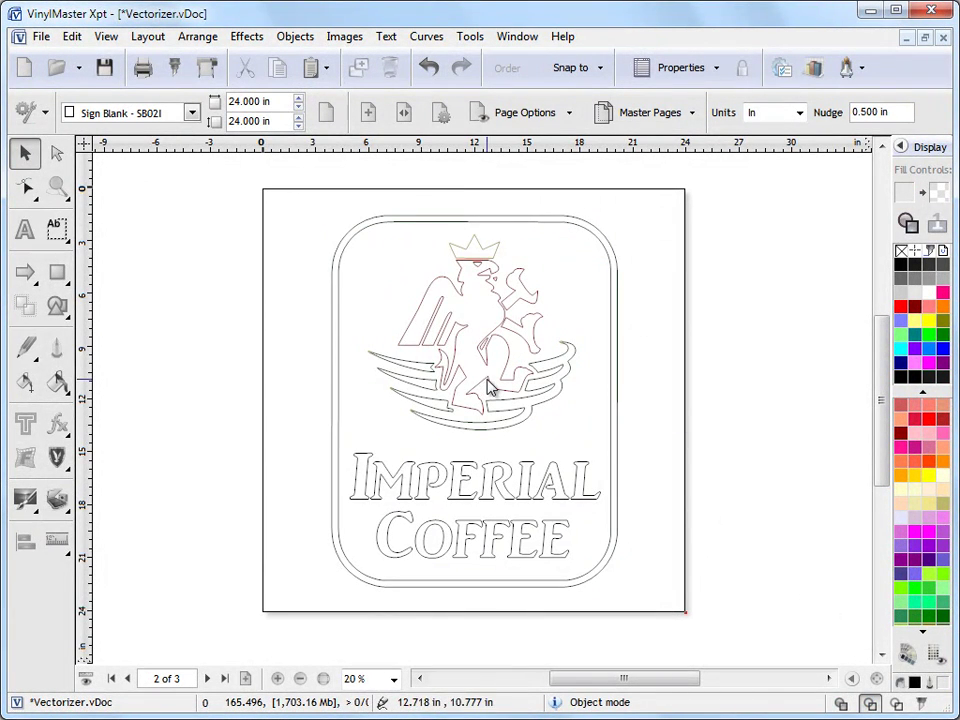
pyautogui.scroll(4, 516, 482)
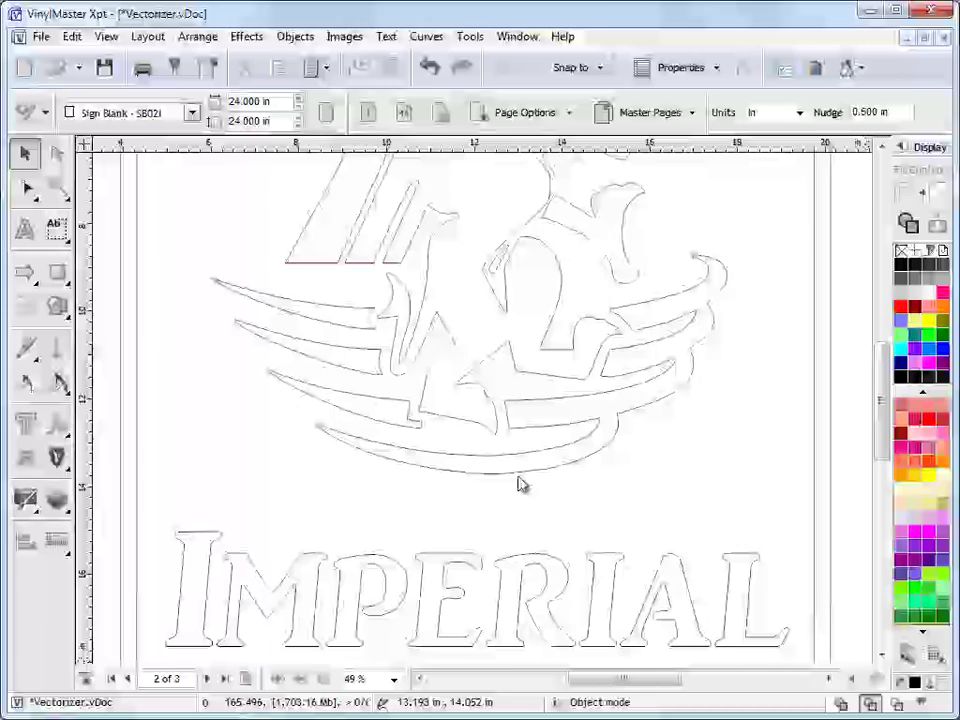
pyautogui.click(869, 703)
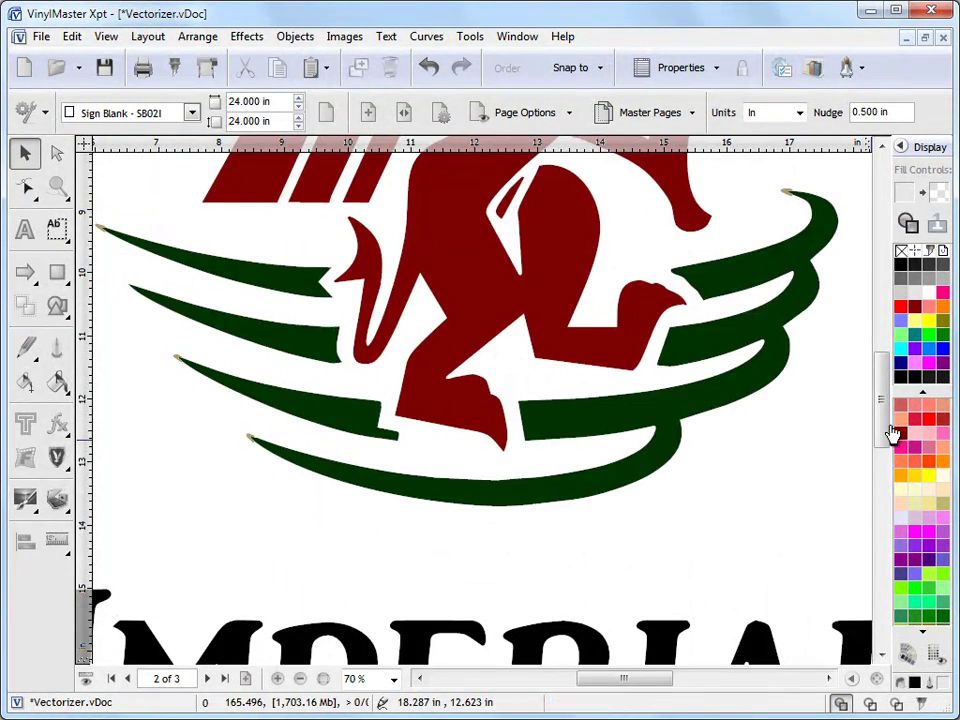
pyautogui.moveTo(883, 436); pyautogui.dragTo(857, 480)
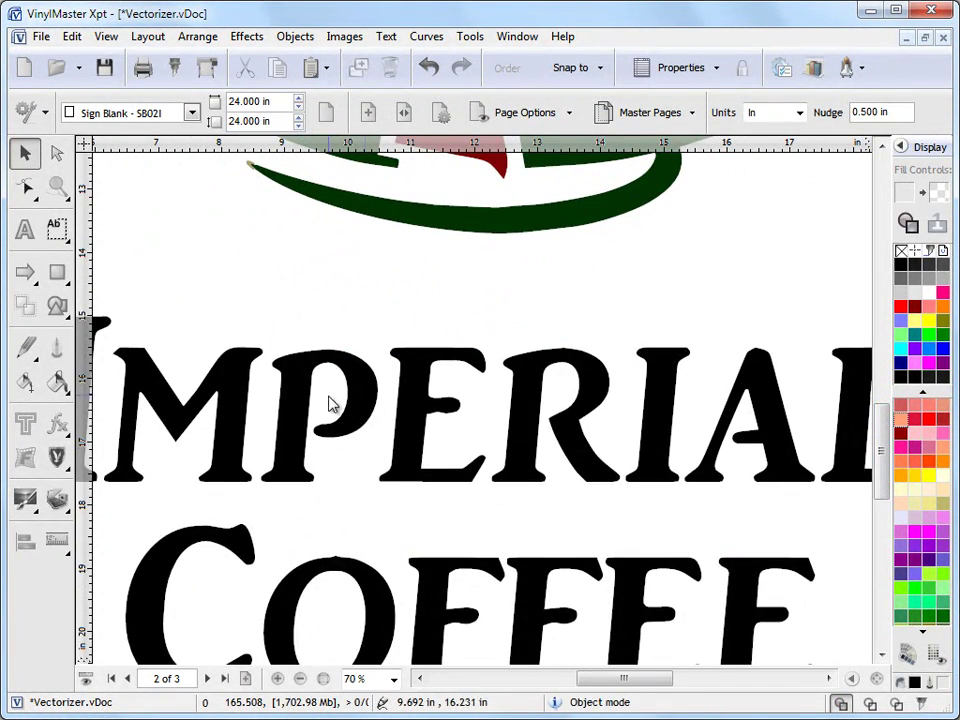
pyautogui.scroll(-2, 767, 518)
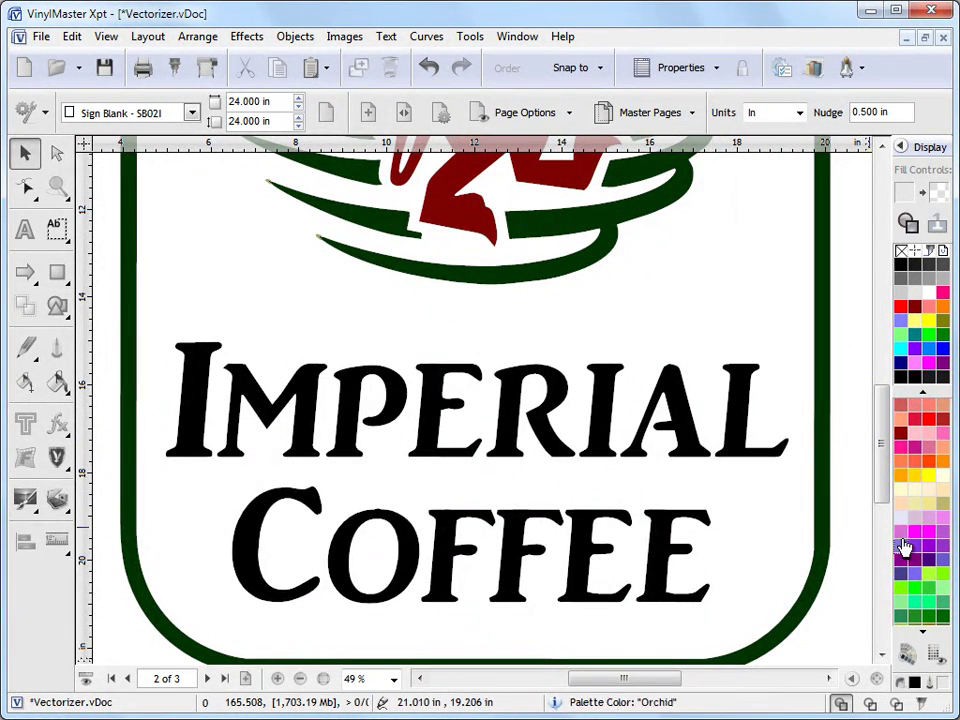
pyautogui.moveTo(883, 488); pyautogui.dragTo(884, 398)
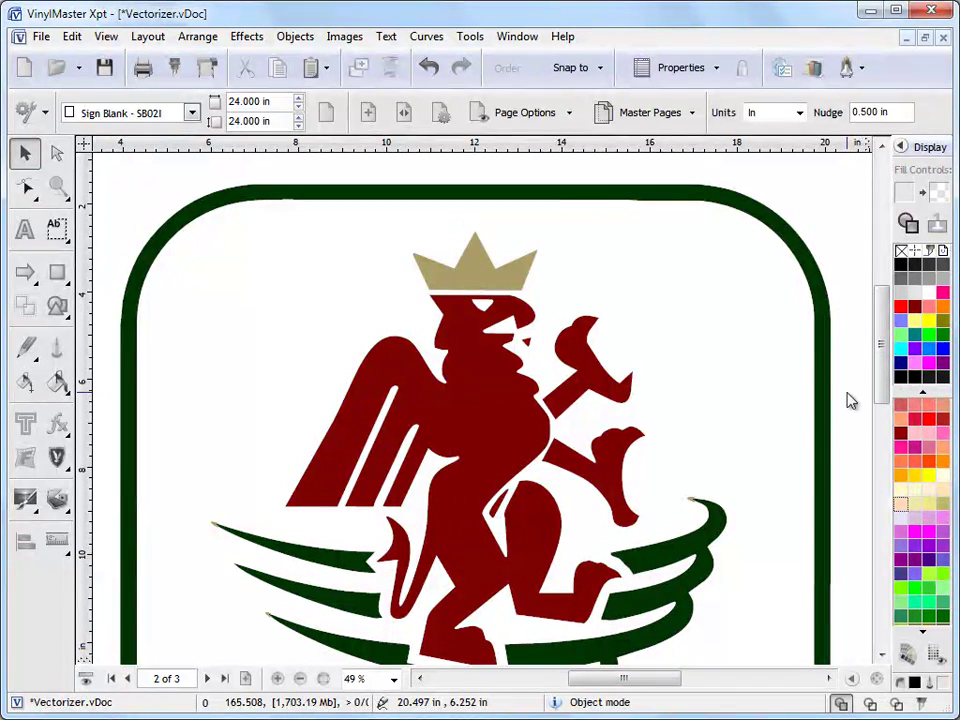
# Fit all objects in view and nudge the Imperial Coffee logo slightly upward
pyautogui.click(876, 680)
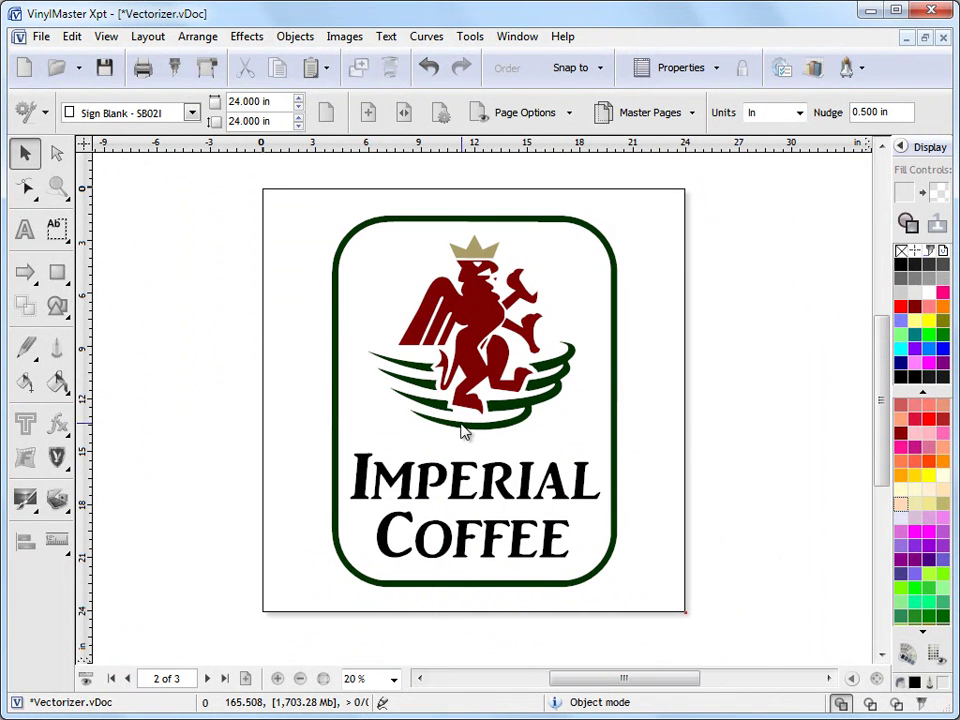
pyautogui.moveTo(495, 395); pyautogui.dragTo(495, 385)
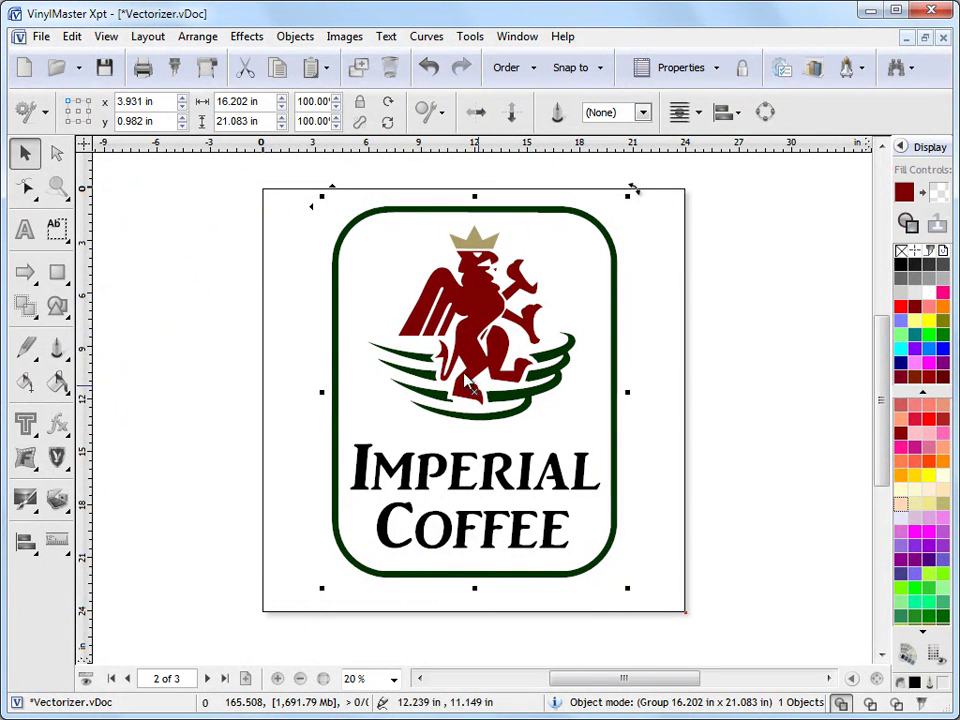
pyautogui.click(214, 311)
# Insert france.png and place it to the left of the page
pyautogui.click(344, 36)
pyautogui.click(352, 59)
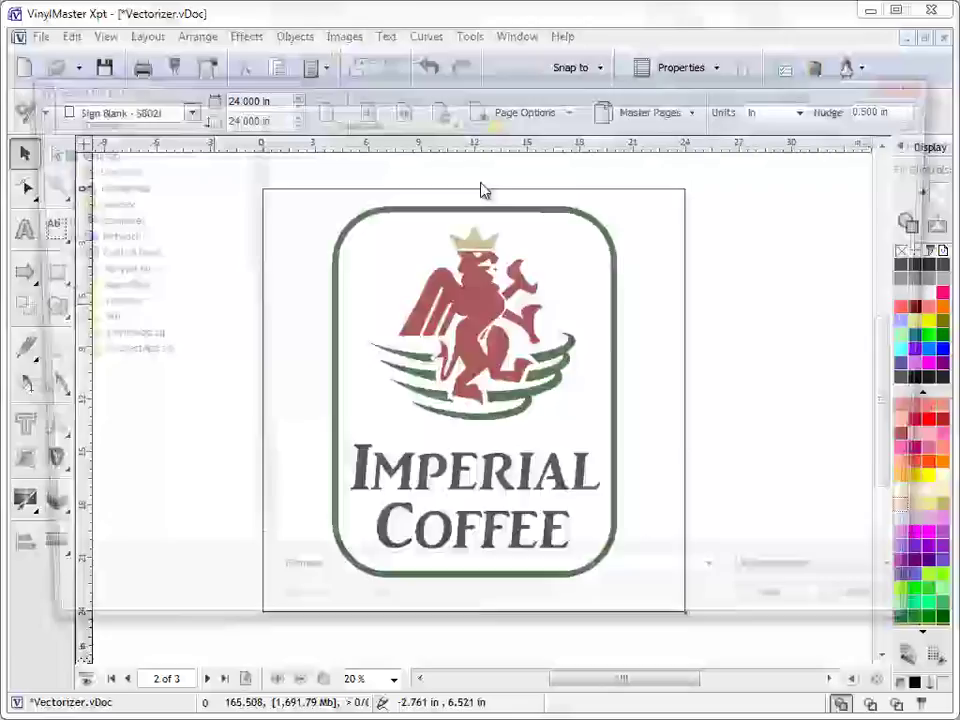
pyautogui.scroll(-5, 928, 450)
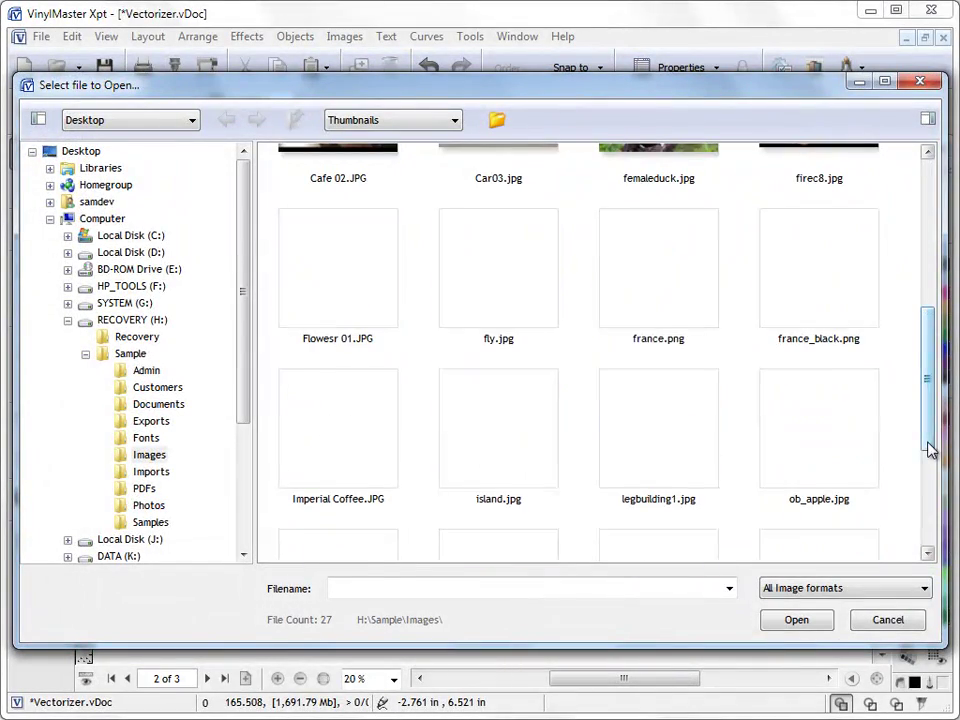
pyautogui.click(658, 268)
pyautogui.click(800, 619)
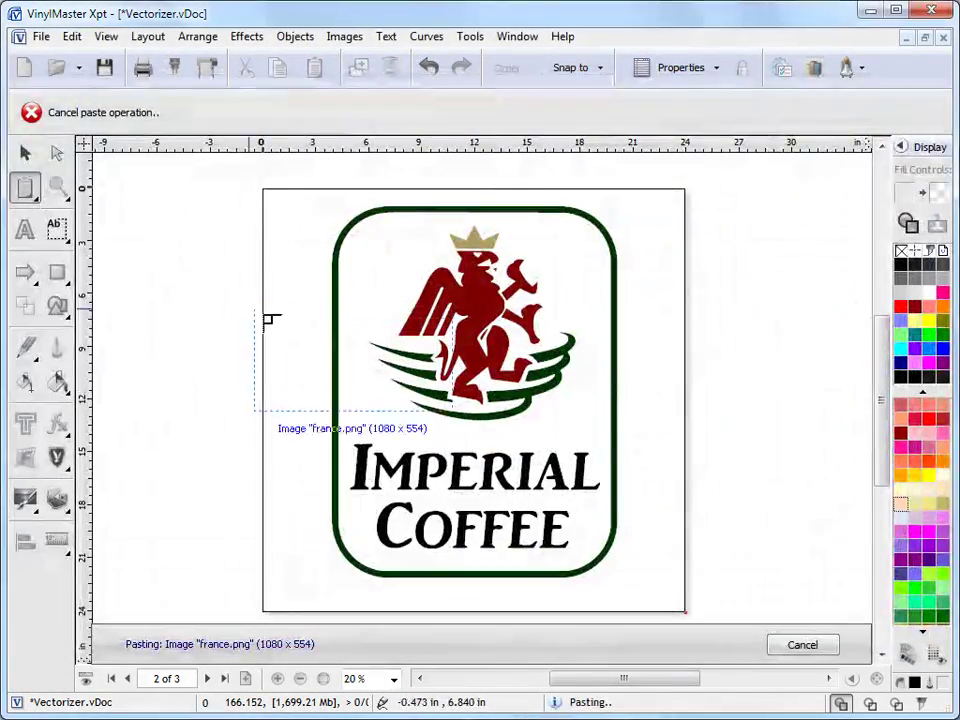
pyautogui.click(154, 313)
# Trace the France image in colour with 5 colours and Text trace mode
pyautogui.click(640, 113)
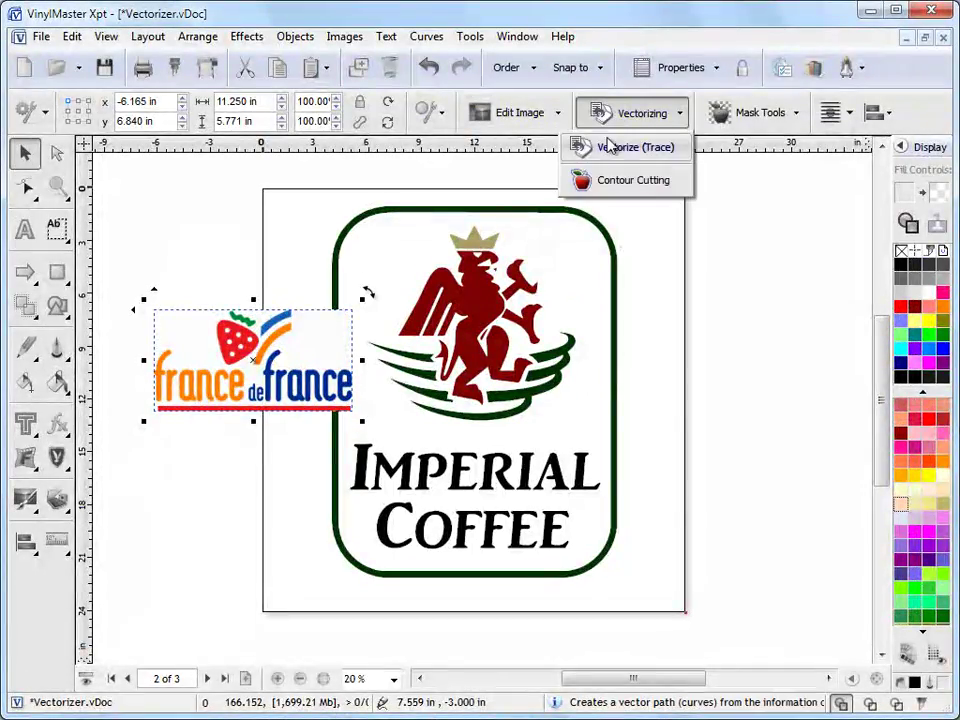
pyautogui.click(612, 147)
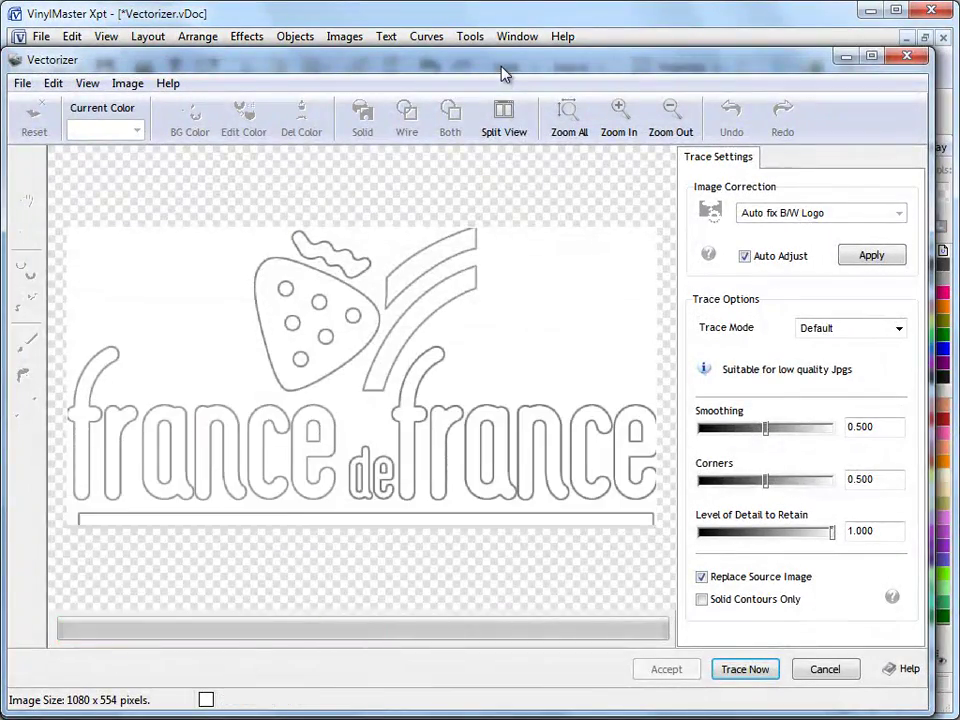
pyautogui.click(506, 108)
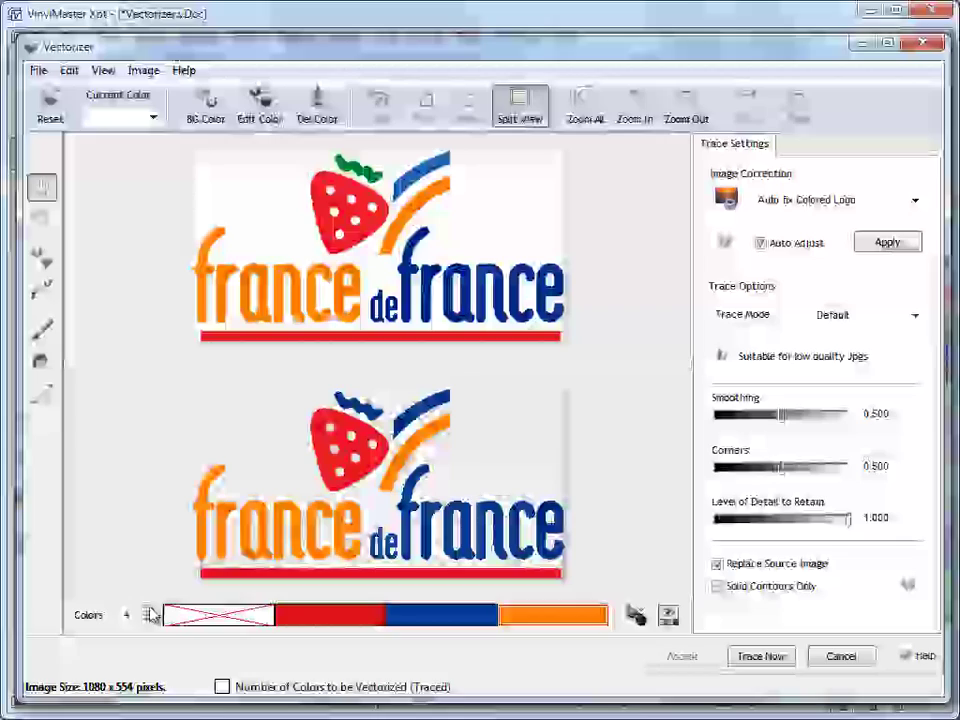
pyautogui.click(147, 610)
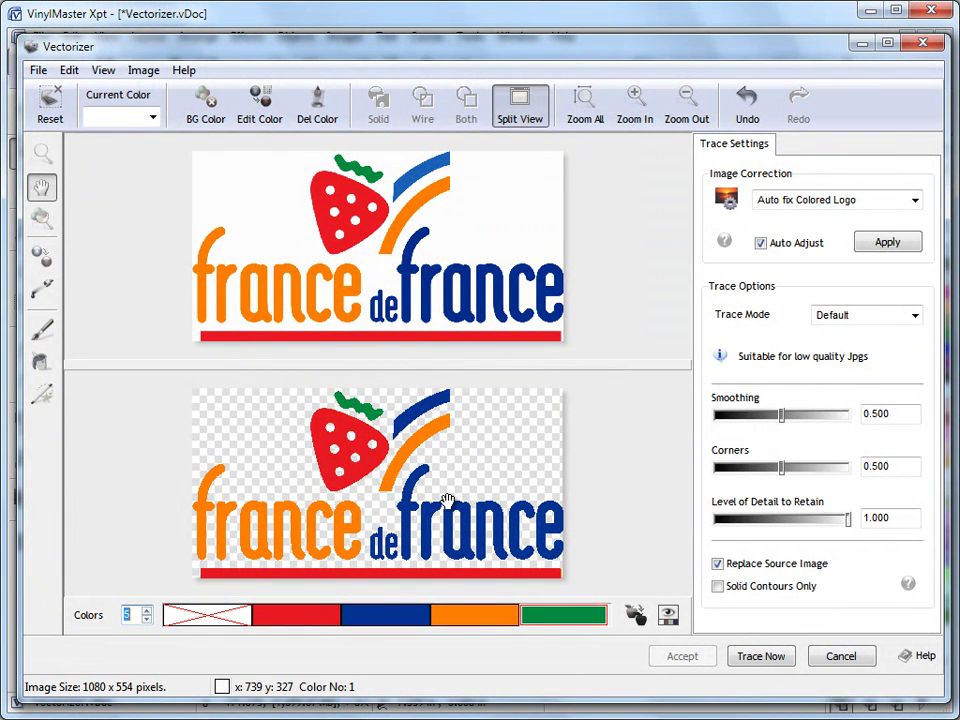
pyautogui.click(878, 318)
pyautogui.click(848, 364)
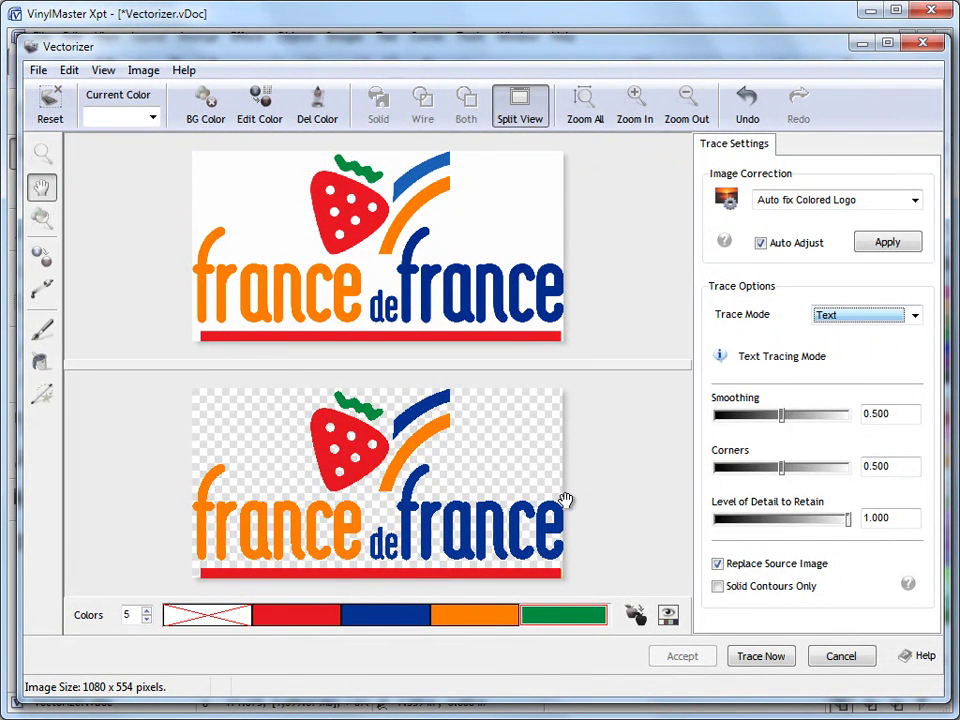
pyautogui.click(761, 656)
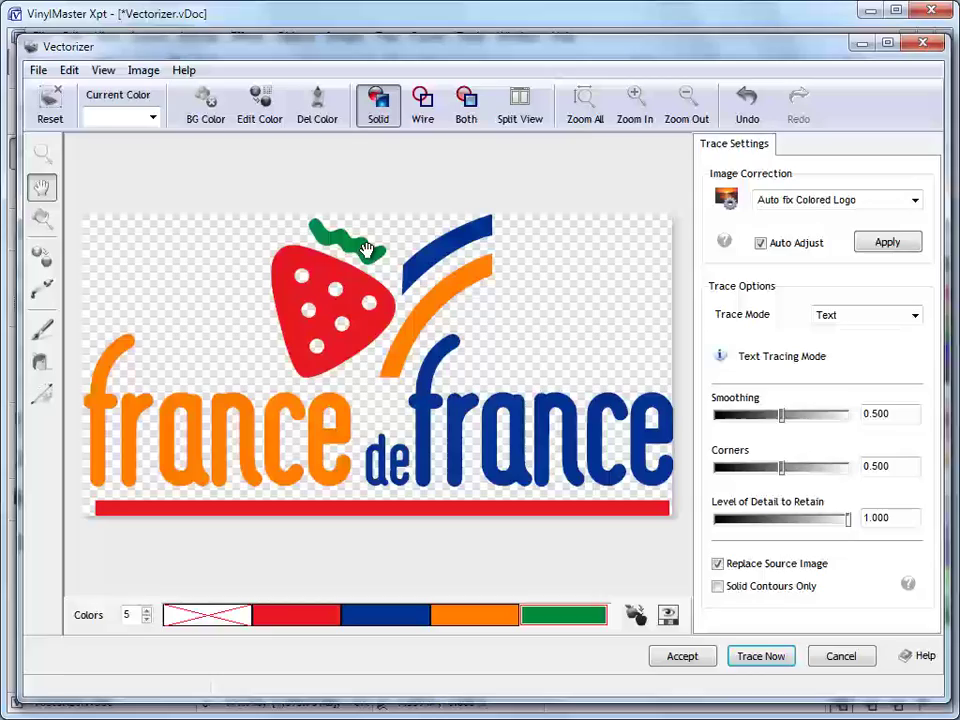
# Accept the France de France trace and move it to the page's upper right, beside the coffee logo
pyautogui.click(698, 656)
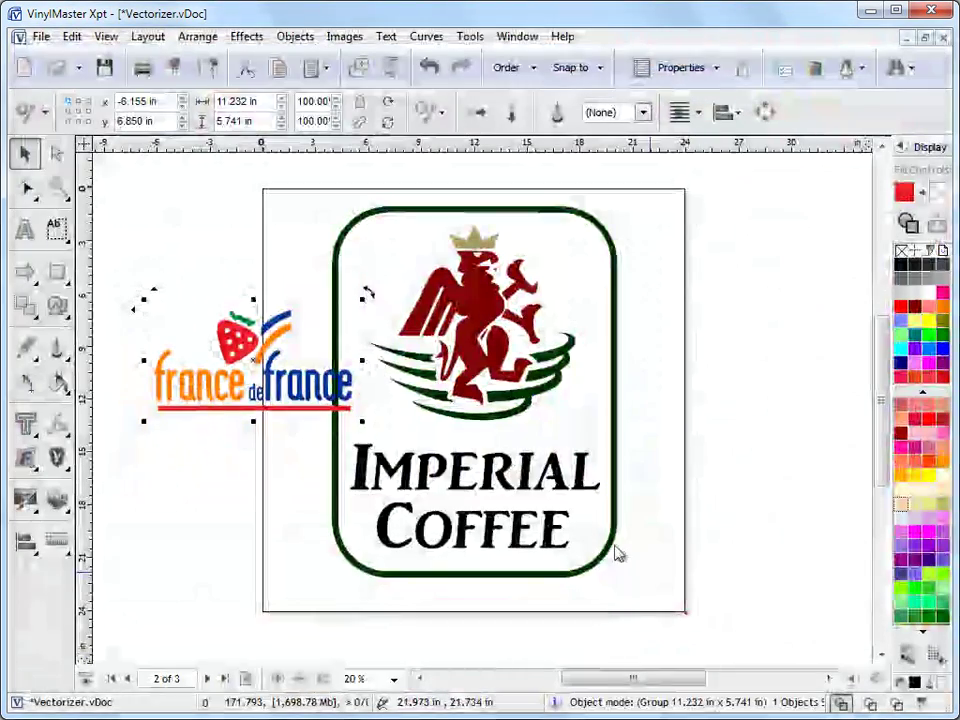
pyautogui.moveTo(256, 360)
pyautogui.mouseDown()
pyautogui.moveTo(219, 372)
pyautogui.moveTo(761, 349)
pyautogui.moveTo(737, 283)
pyautogui.mouseUp()
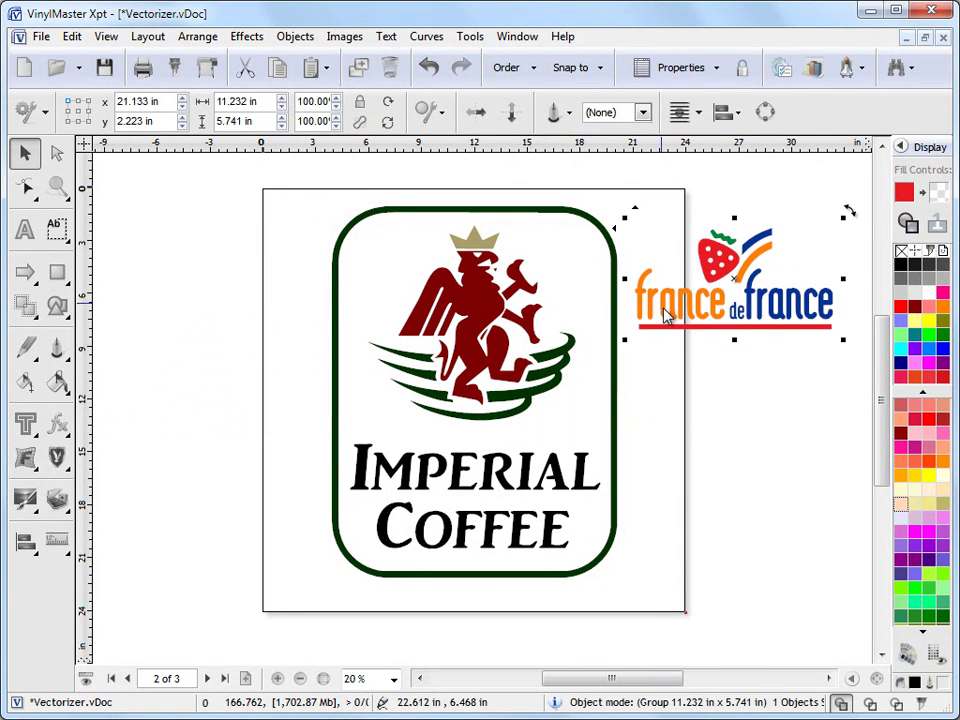
pyautogui.click(730, 360)
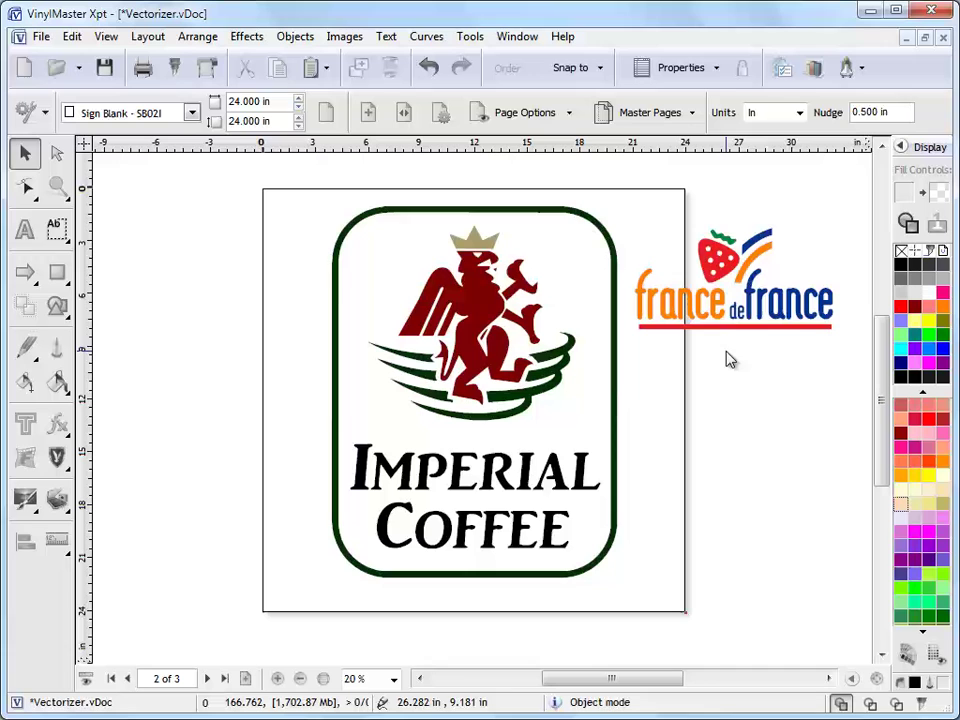